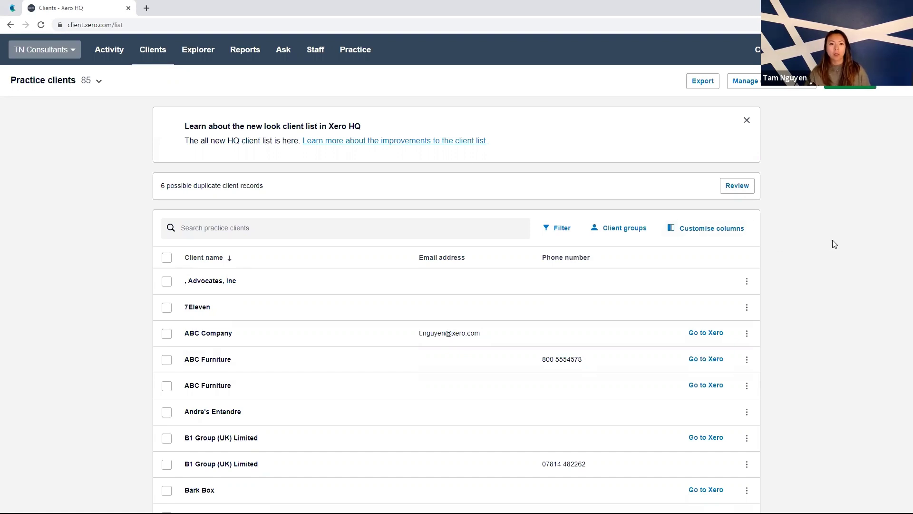
# - Create a new practice client named Top Pot Donuts with the LLC business structure
pyautogui.click(860, 92)
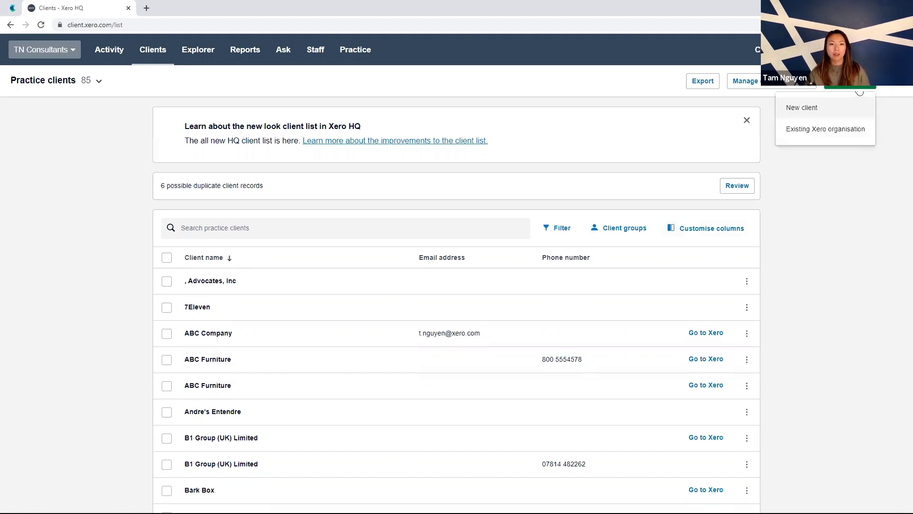
pyautogui.click(815, 107)
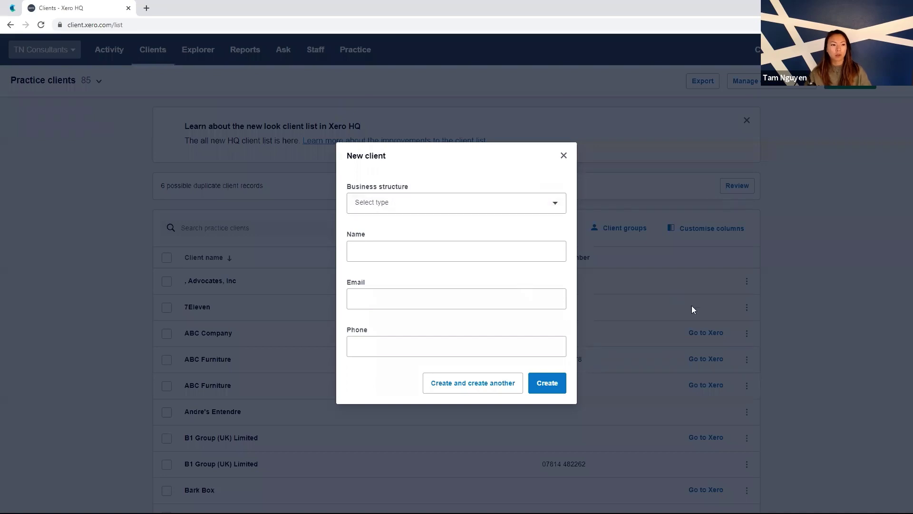
pyautogui.click(506, 210)
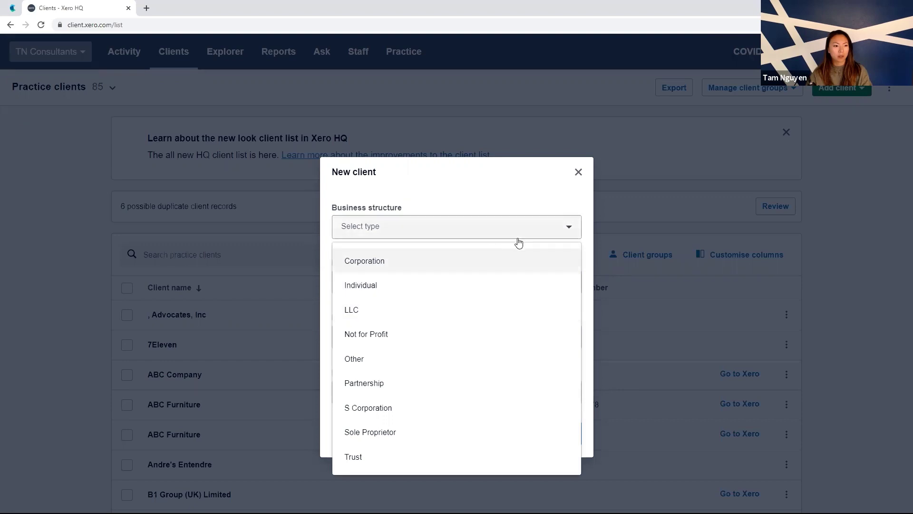
pyautogui.click(504, 317)
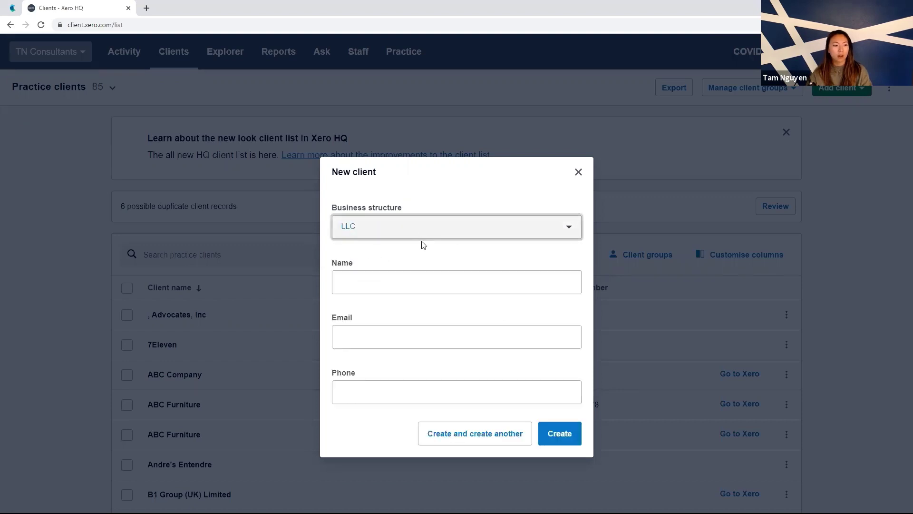
pyautogui.click(485, 285)
pyautogui.write('Top Pot ')
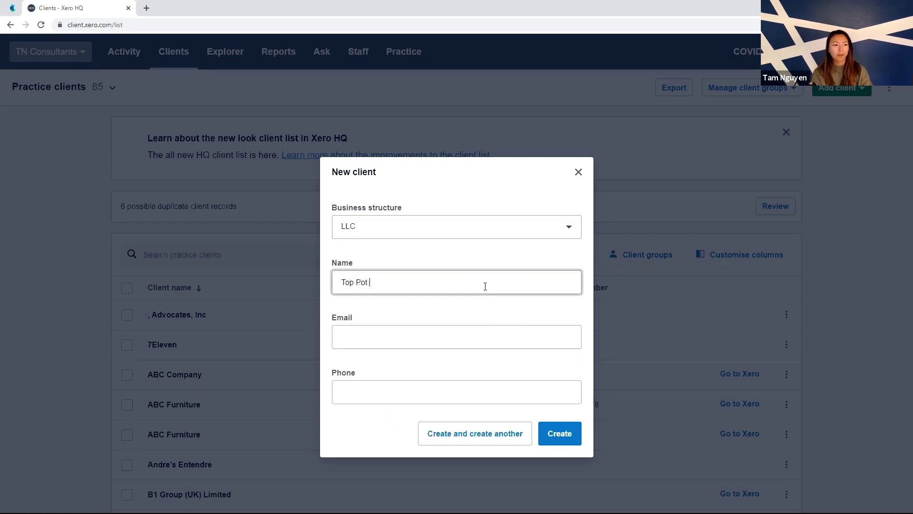
pyautogui.write('Donuts')
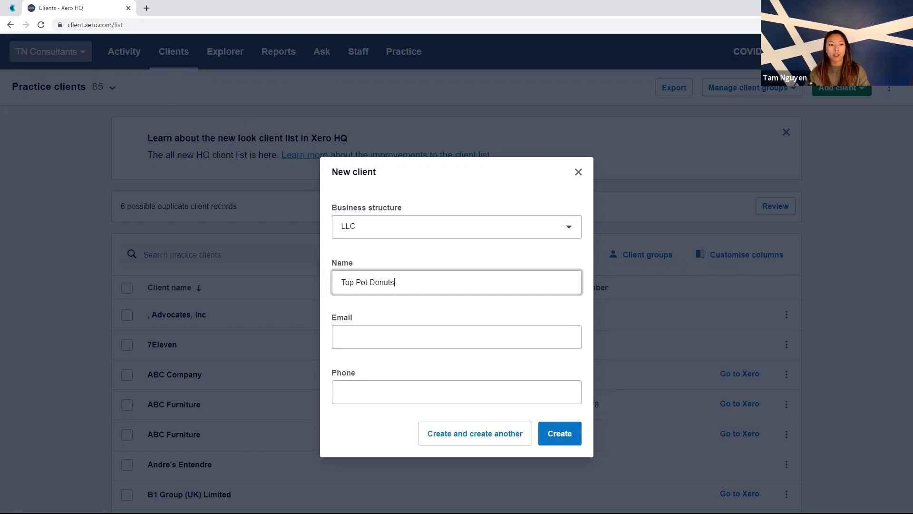
pyautogui.click(557, 435)
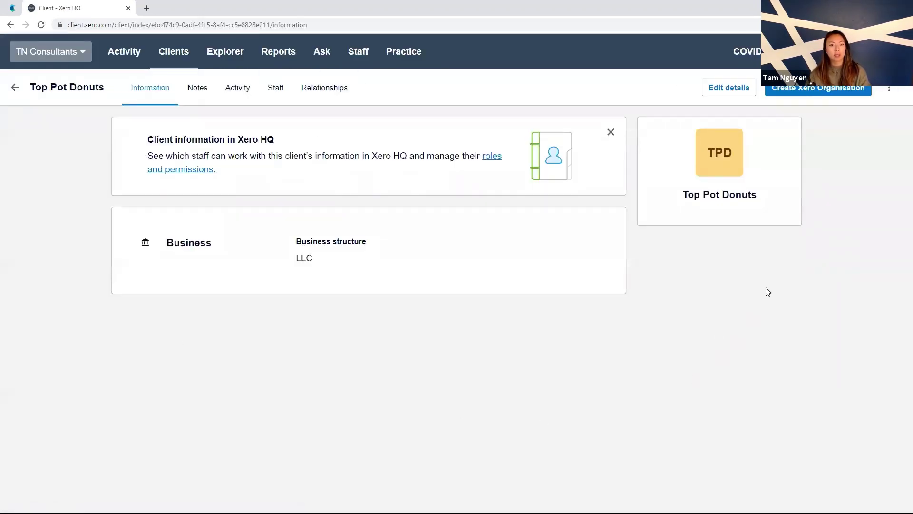
# - Start a Xero organisation for Top Pot Donuts and set its time zone to (UTC-08:00) Pacific Time (US & Canada)
pyautogui.click(827, 98)
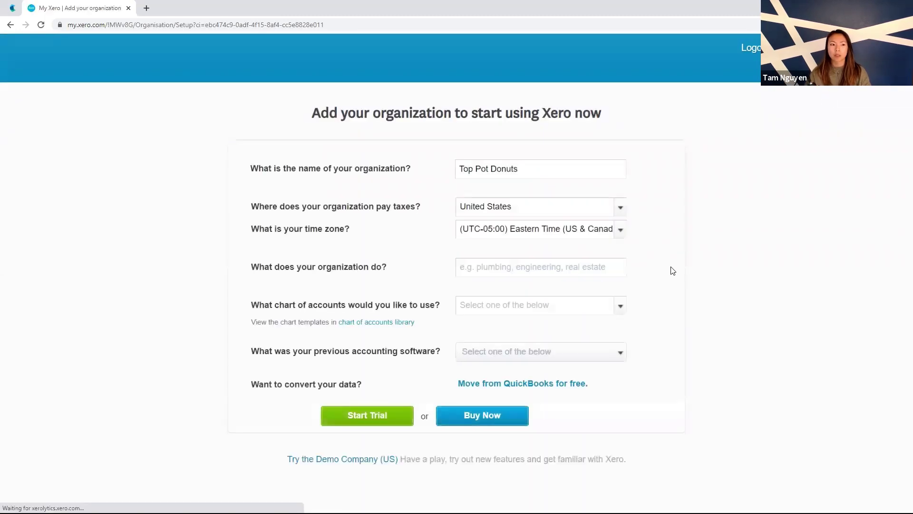
pyautogui.click(485, 167)
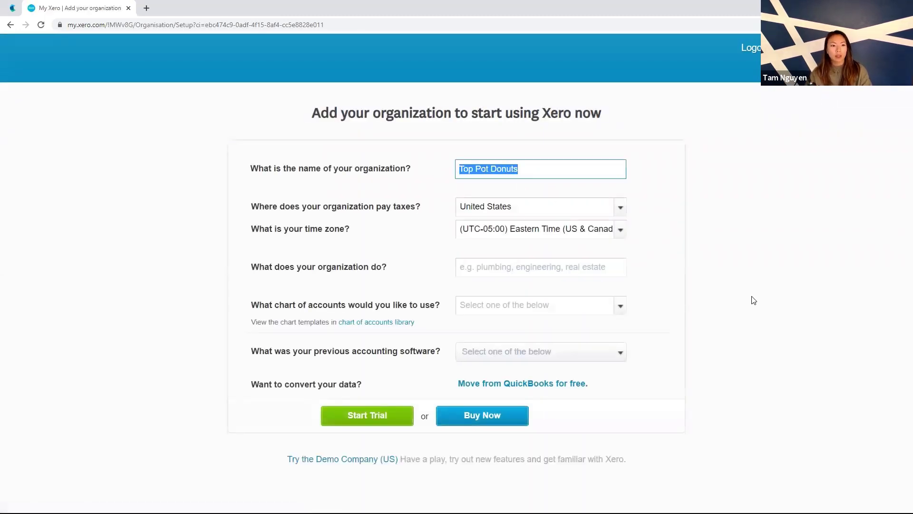
pyautogui.hotkey('ctrl', '+')
pyautogui.scroll(-1, 606, 241)
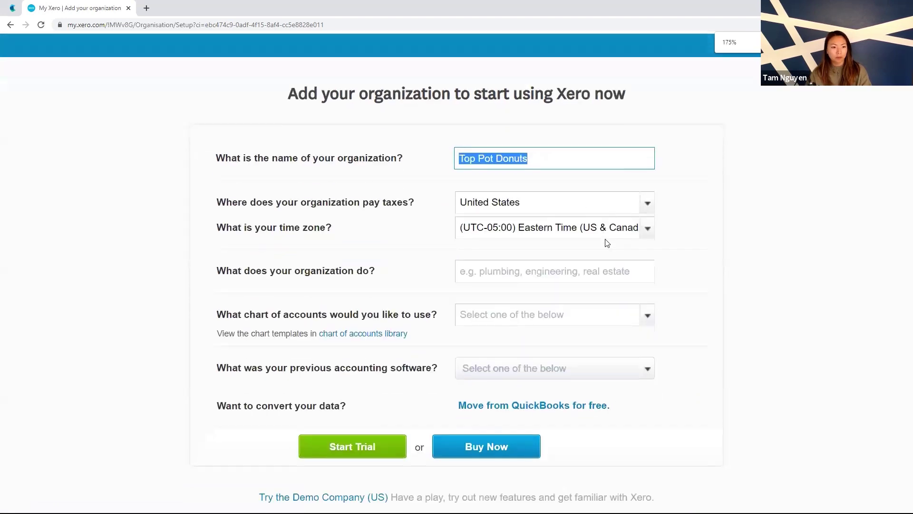
pyautogui.click(598, 226)
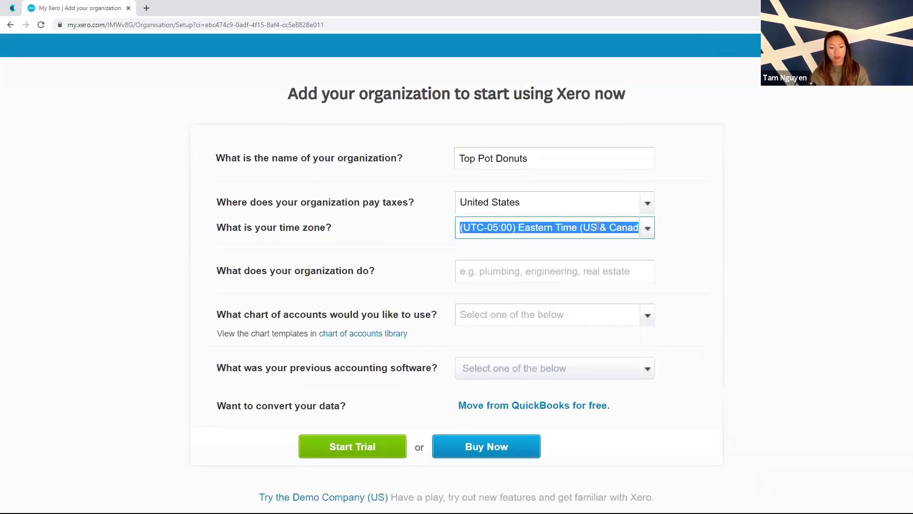
pyautogui.write('paci')
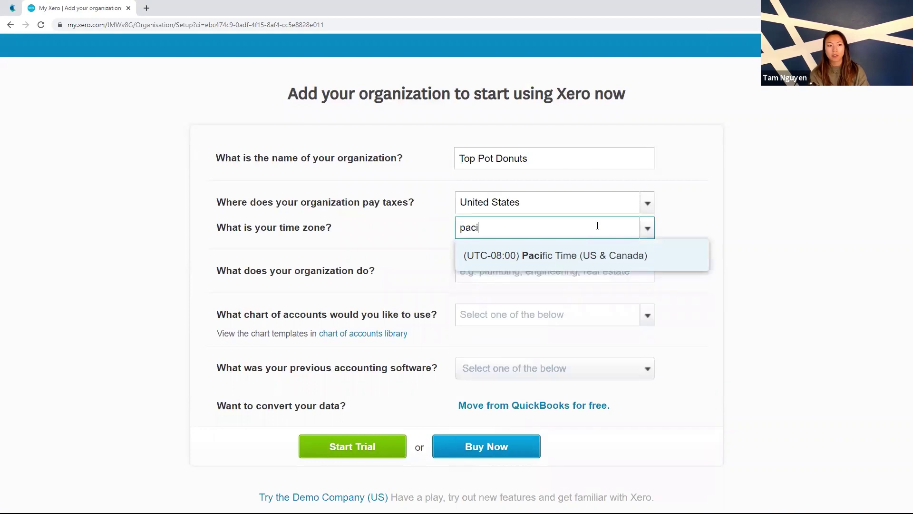
pyautogui.write('fic')
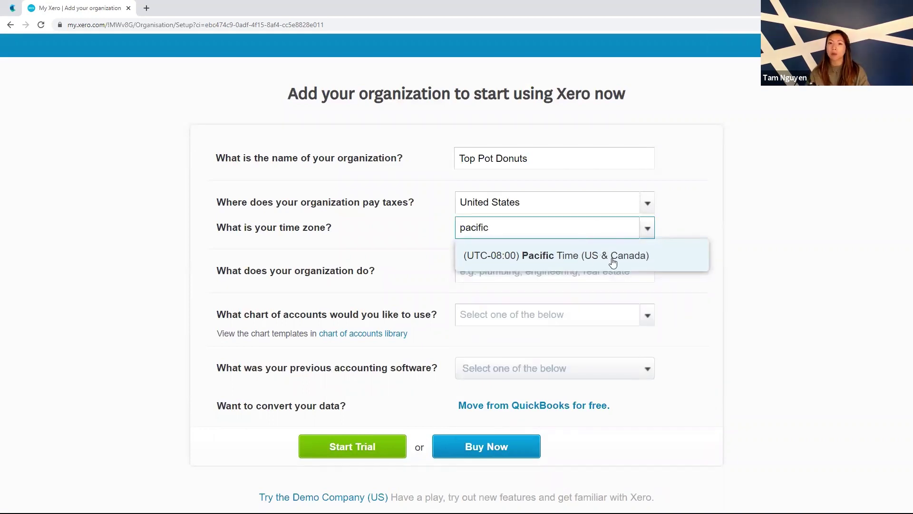
pyautogui.click(626, 262)
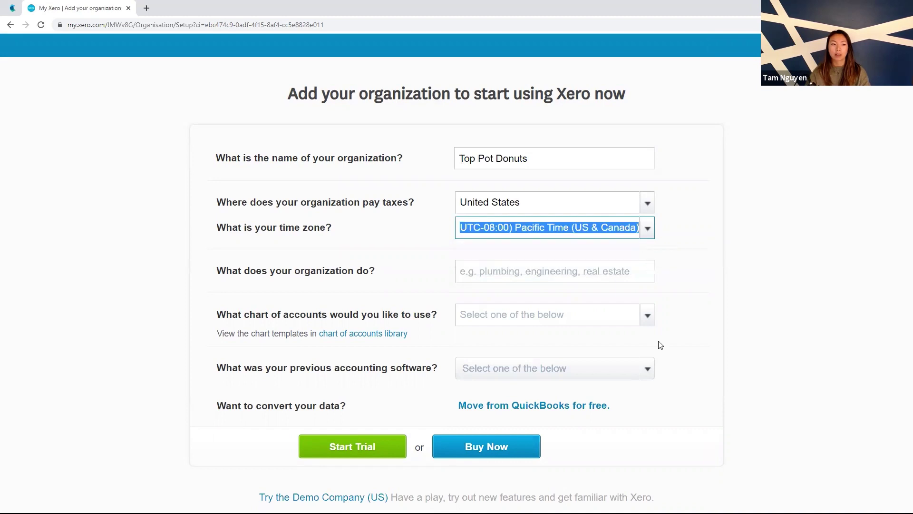
# - Search the organization's line of business for "retail" and choose Fast Food Retailing
pyautogui.click(557, 267)
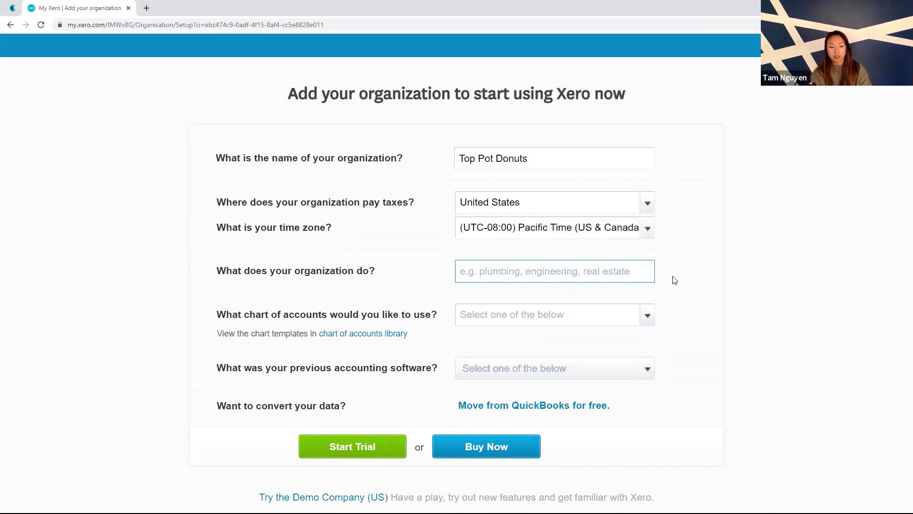
pyautogui.write('retail')
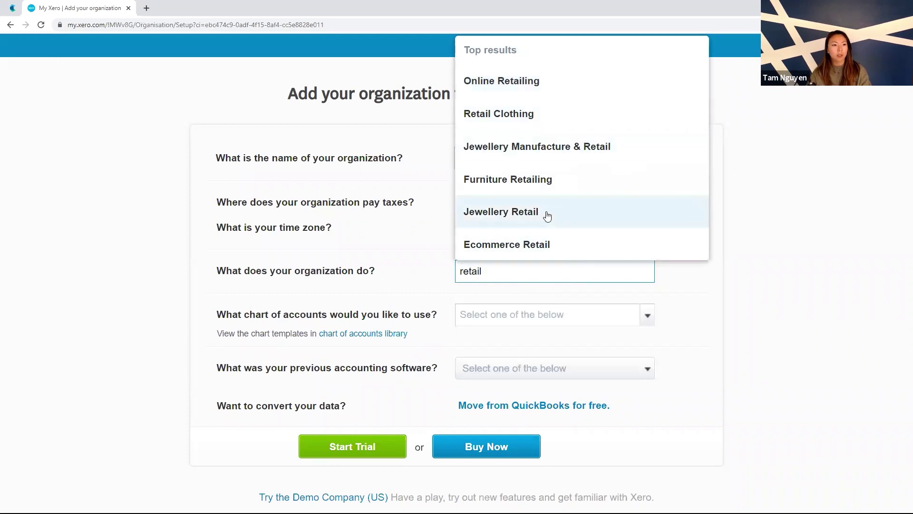
pyautogui.scroll(-3, 552, 224)
pyautogui.scroll(-3, 556, 204)
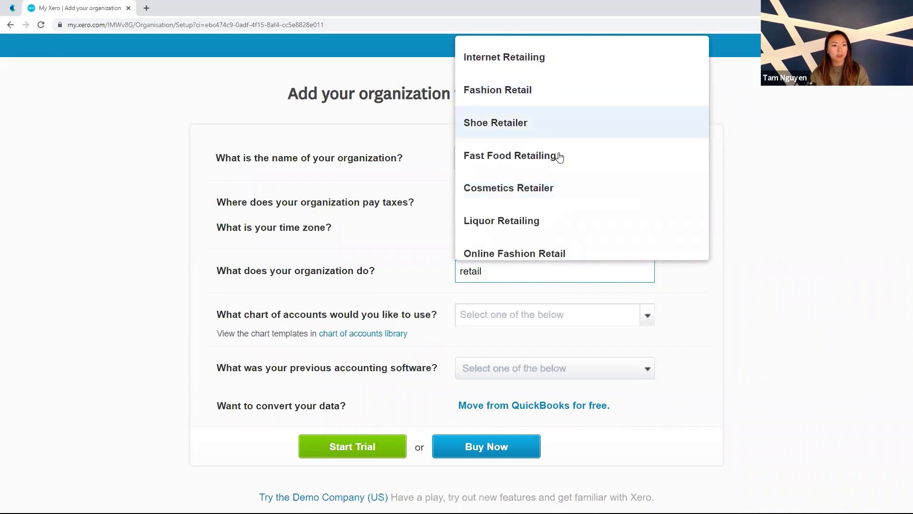
pyautogui.scroll(-2, 597, 198)
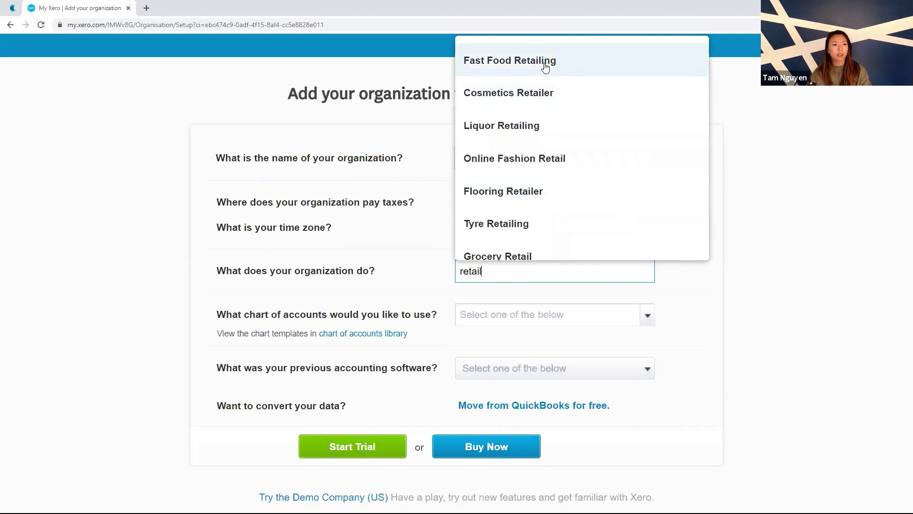
pyautogui.click(546, 64)
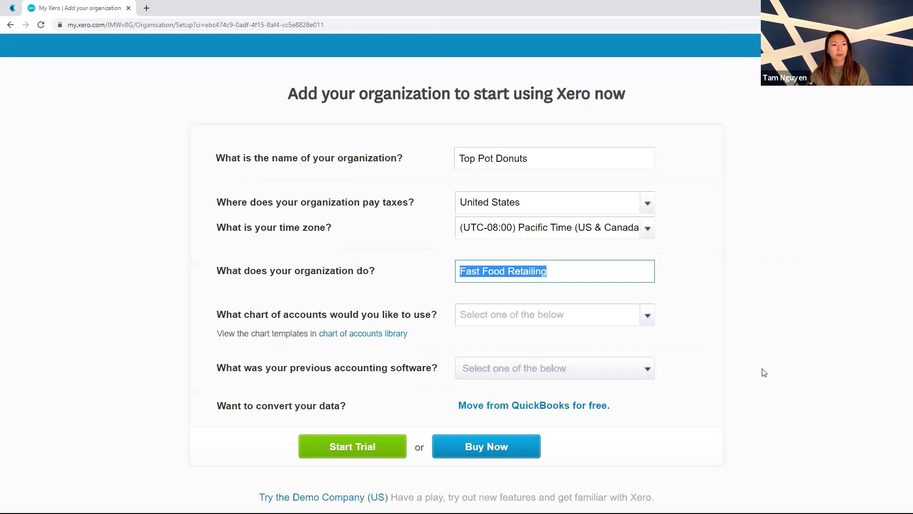
# - Review the available chart of accounts templates and choose LLC for the organization
pyautogui.click(605, 311)
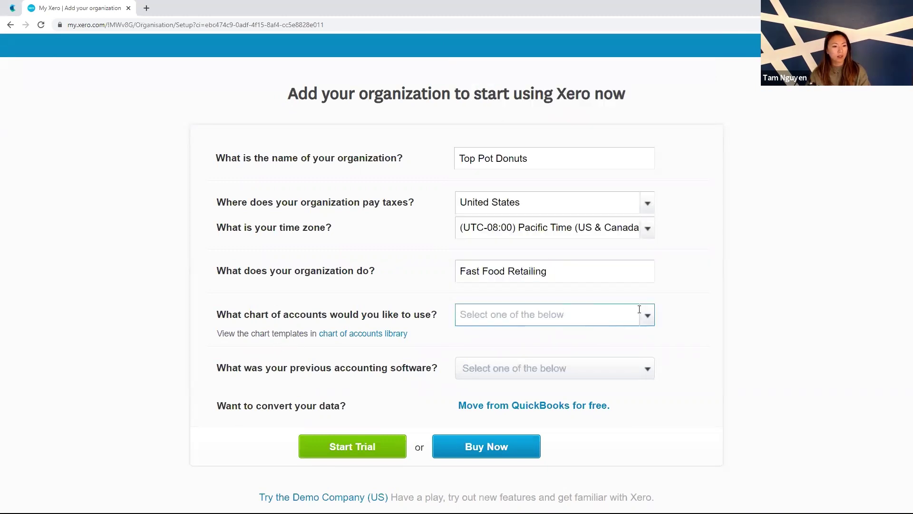
pyautogui.click(647, 316)
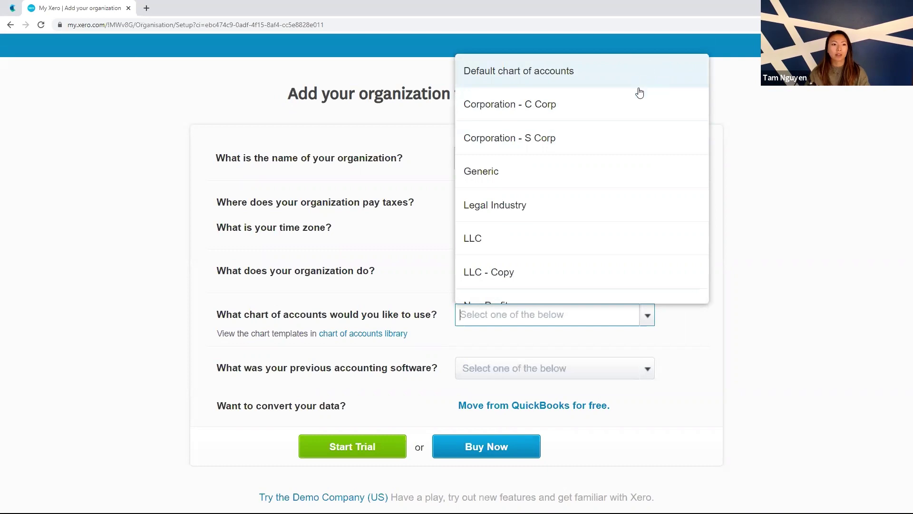
pyautogui.scroll(-1, 647, 209)
pyautogui.scroll(-1, 648, 213)
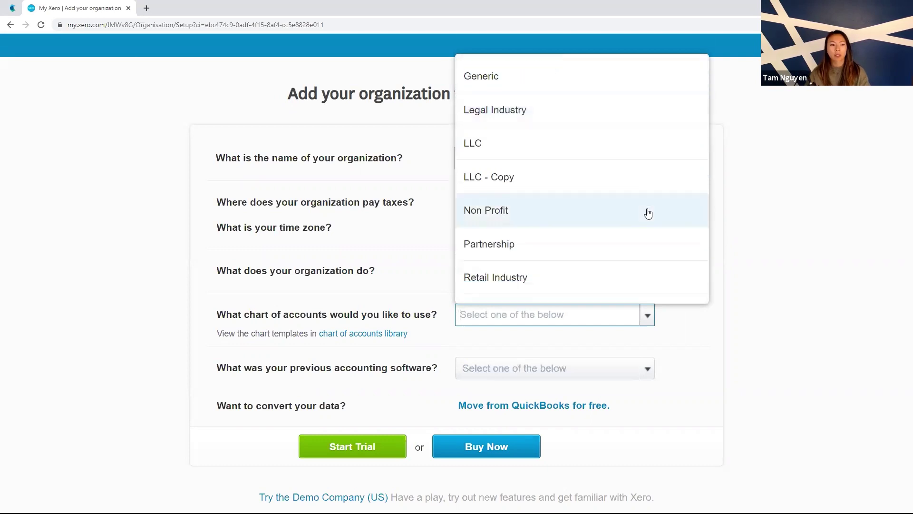
pyautogui.scroll(-1, 648, 214)
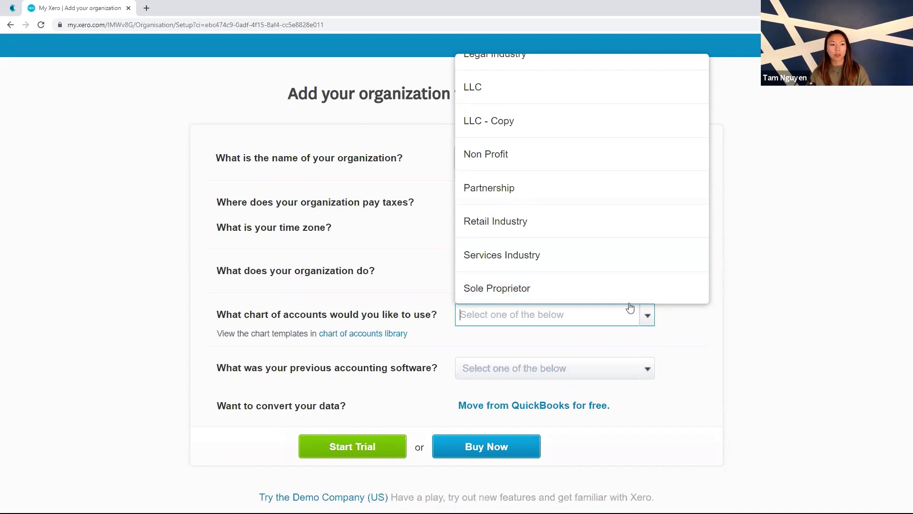
pyautogui.scroll(3, 619, 298)
pyautogui.click(577, 249)
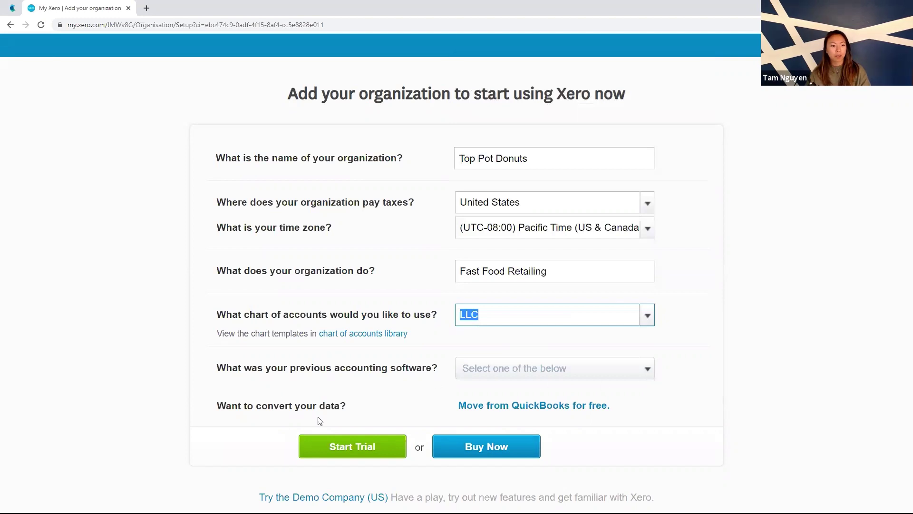
# - Submit the organization setup for purchase and compare the regular plans, selecting Early and finally Growing
pyautogui.click(509, 454)
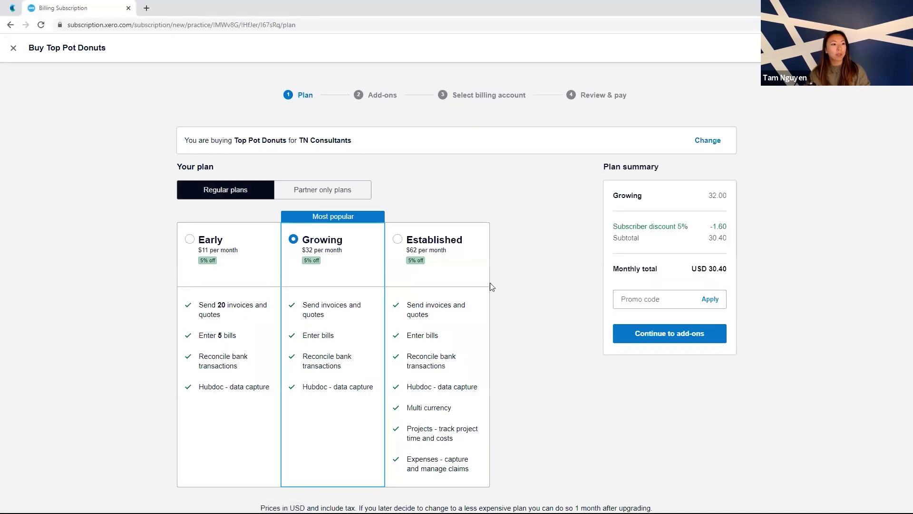
pyautogui.hotkey('ctrl', '+')
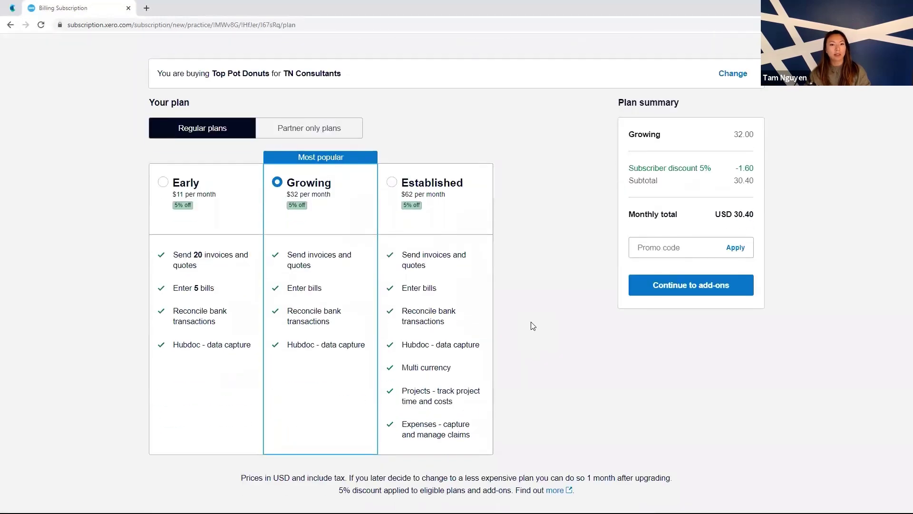
pyautogui.scroll(1, 533, 325)
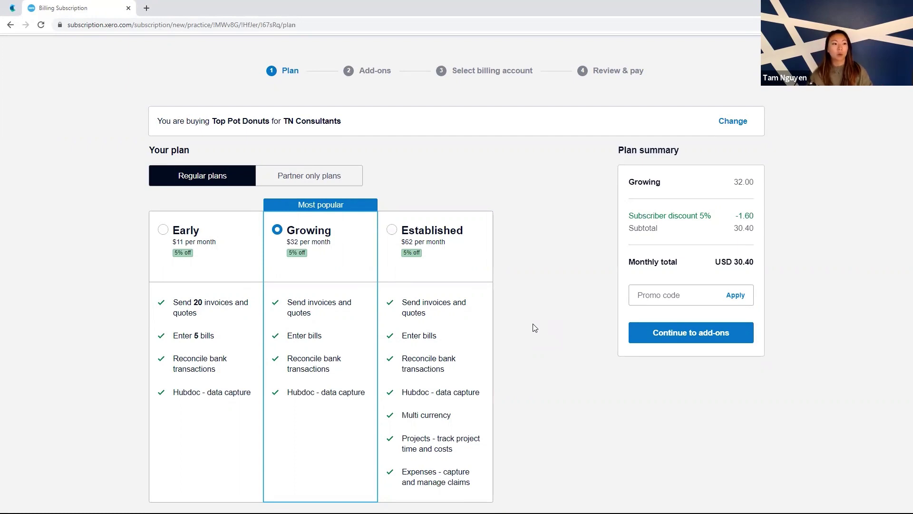
pyautogui.scroll(-1, 536, 318)
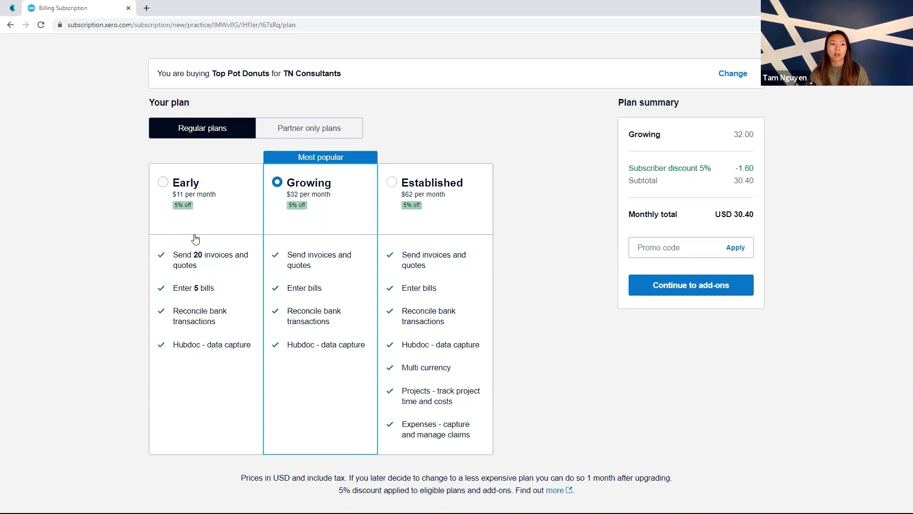
pyautogui.click(214, 224)
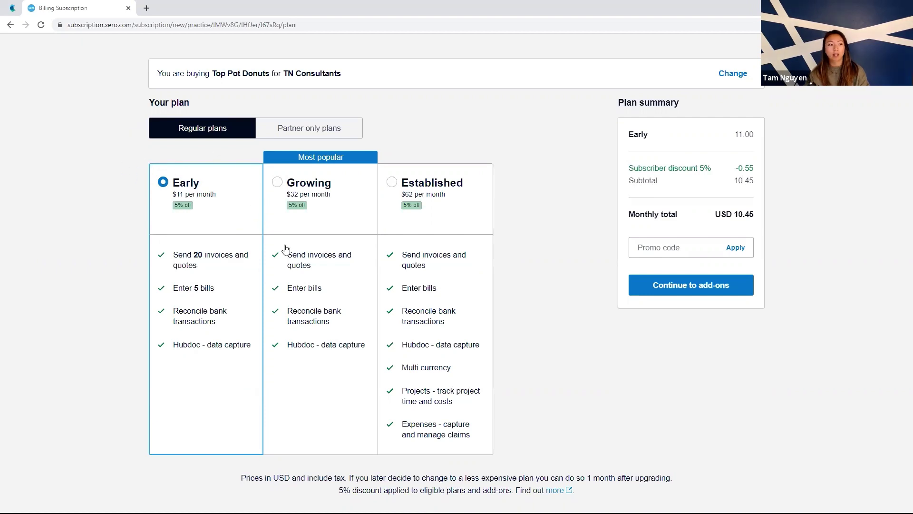
pyautogui.click(308, 336)
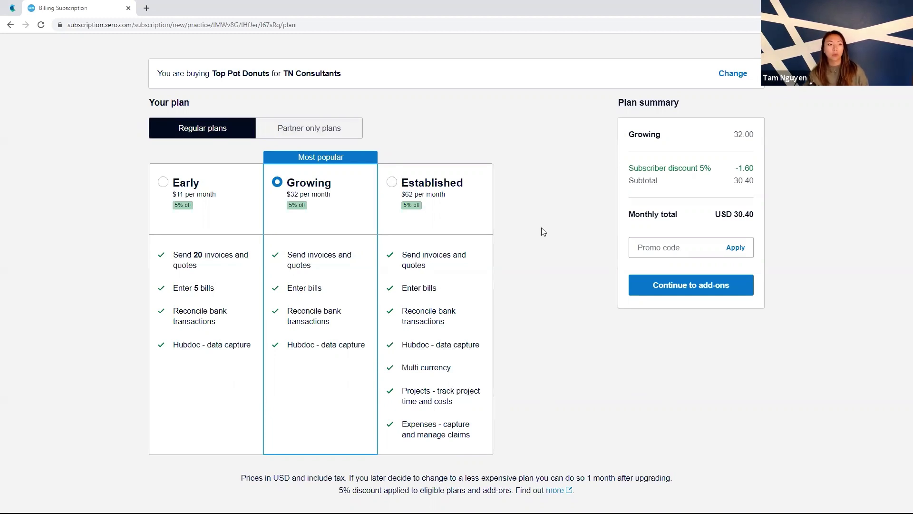
# - Review the partner only plans, Ledger and Cashbook, and leave the purchase without choosing one
pyautogui.click(317, 126)
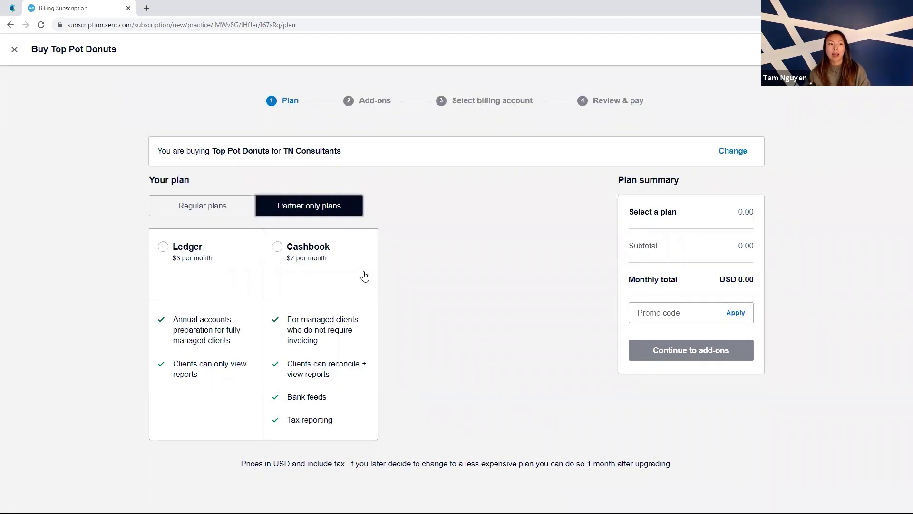
pyautogui.hotkey('ctrl', '+')
pyautogui.hotkey('ctrl', '+')
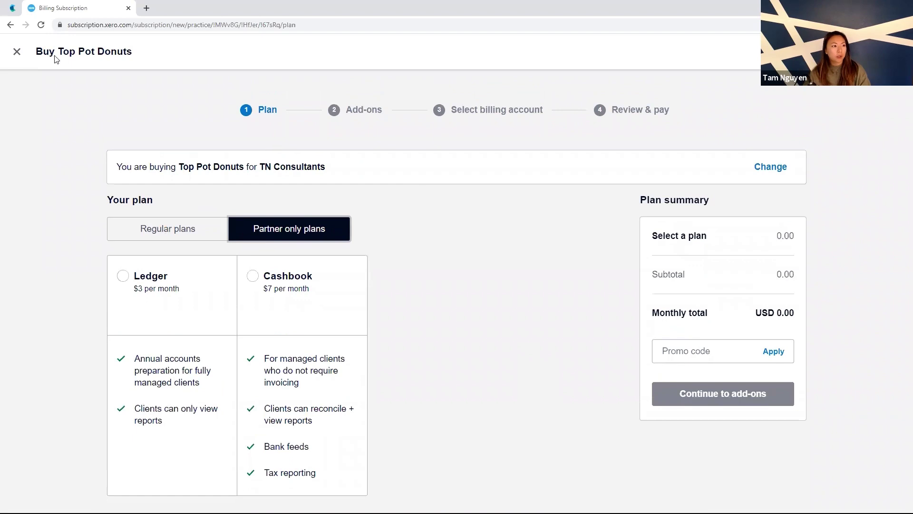
pyautogui.click(17, 52)
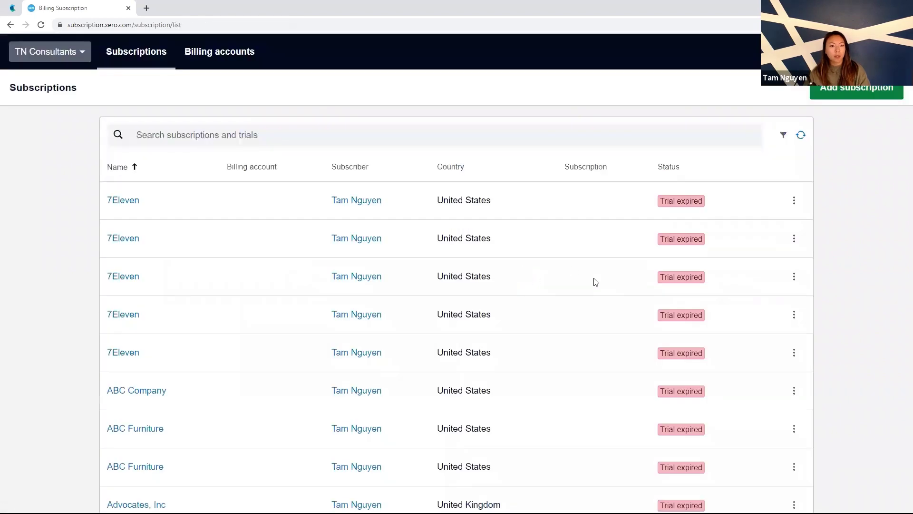
# - Search the organisations for "top" and switch to the Top Pot Donuts organization
pyautogui.click(61, 53)
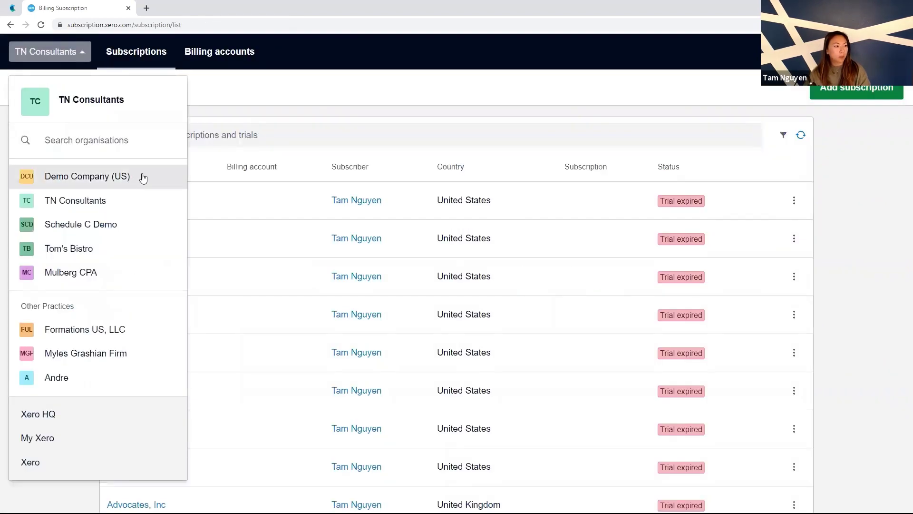
pyautogui.click(105, 143)
pyautogui.write('top')
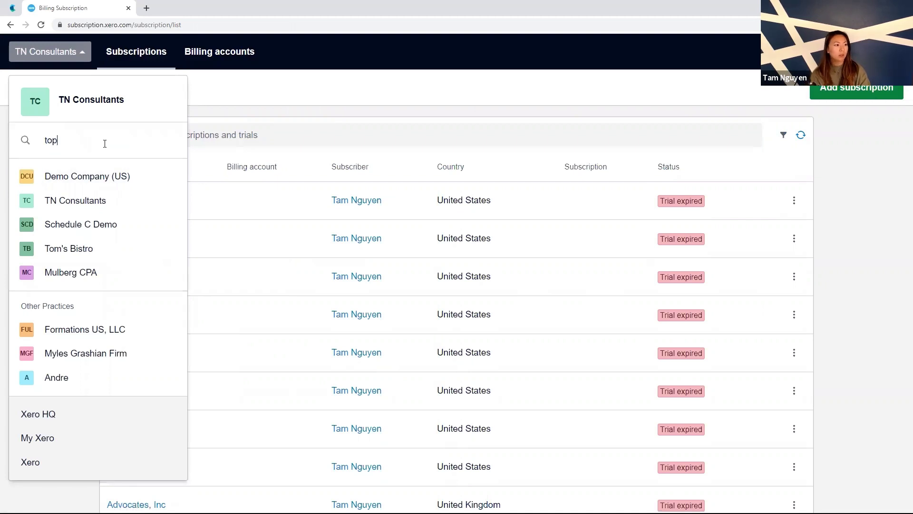
pyautogui.click(71, 176)
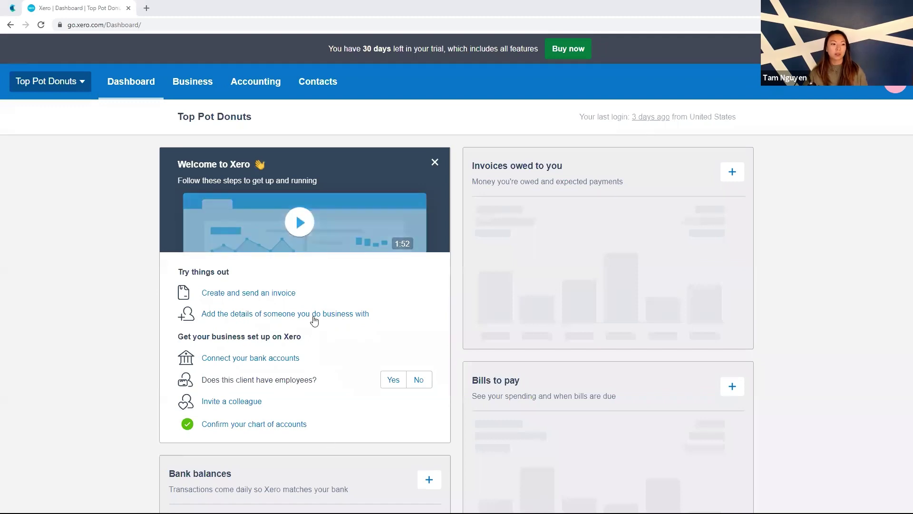
# - Dismiss the Welcome to Xero guide and its follow-up notice, and look over the dashboard's bank, cash flow, invoice and bill panels
pyautogui.click(435, 162)
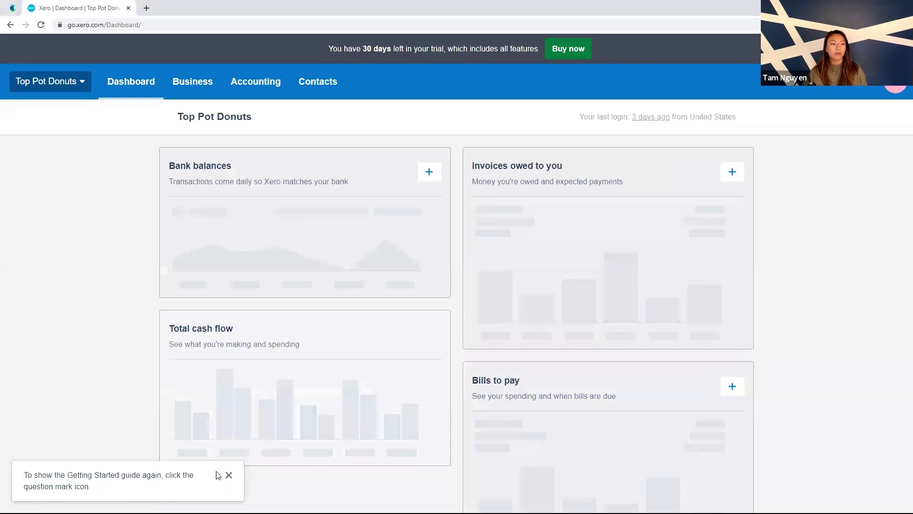
pyautogui.click(228, 475)
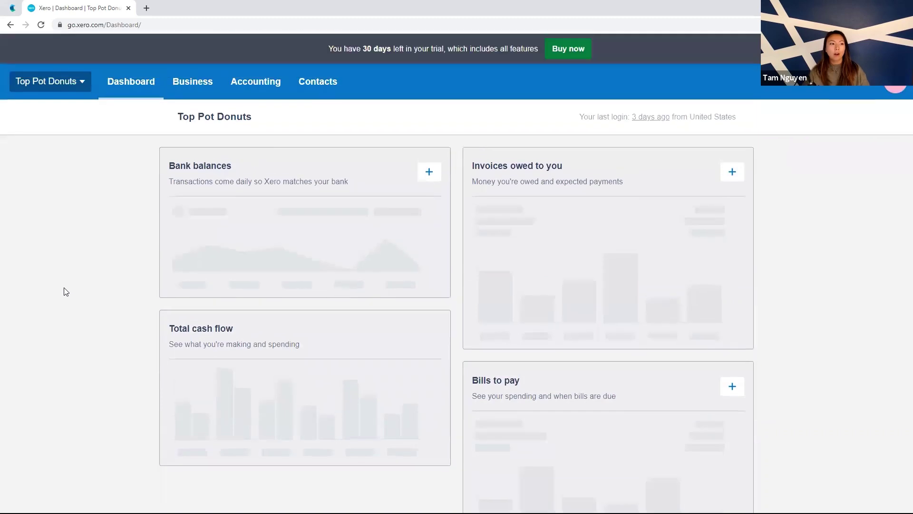
pyautogui.scroll(-1, 66, 292)
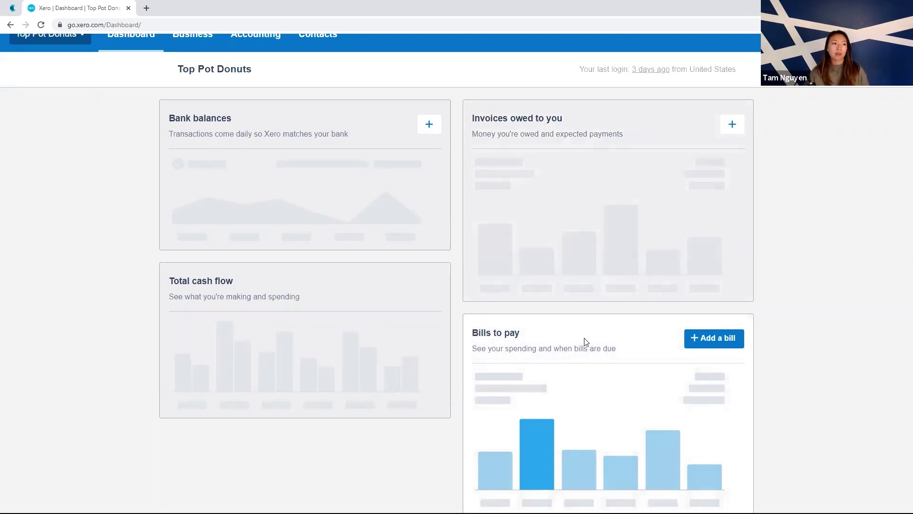
pyautogui.scroll(1, 586, 341)
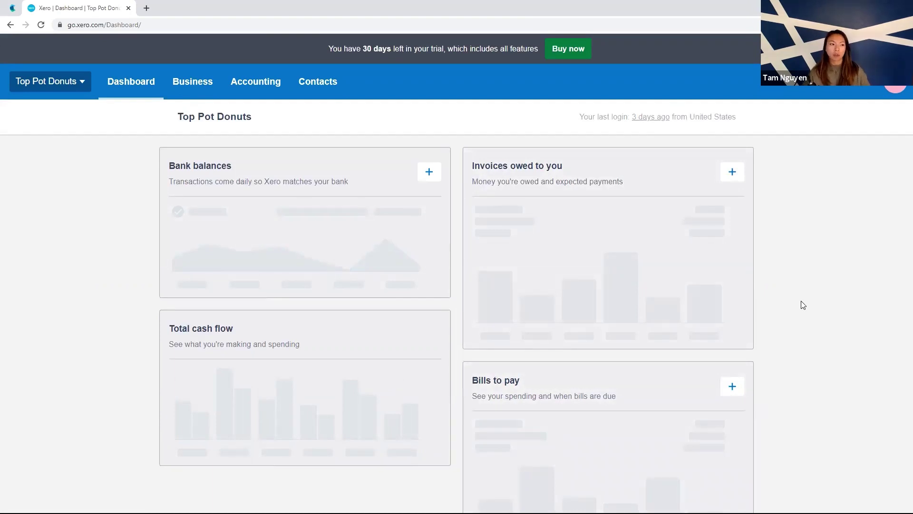
pyautogui.scroll(-1, 834, 358)
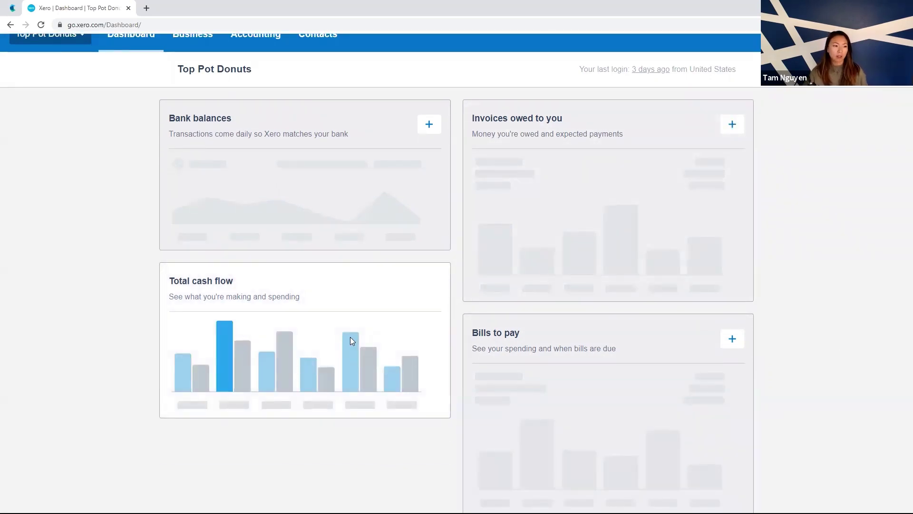
pyautogui.scroll(-1, 350, 336)
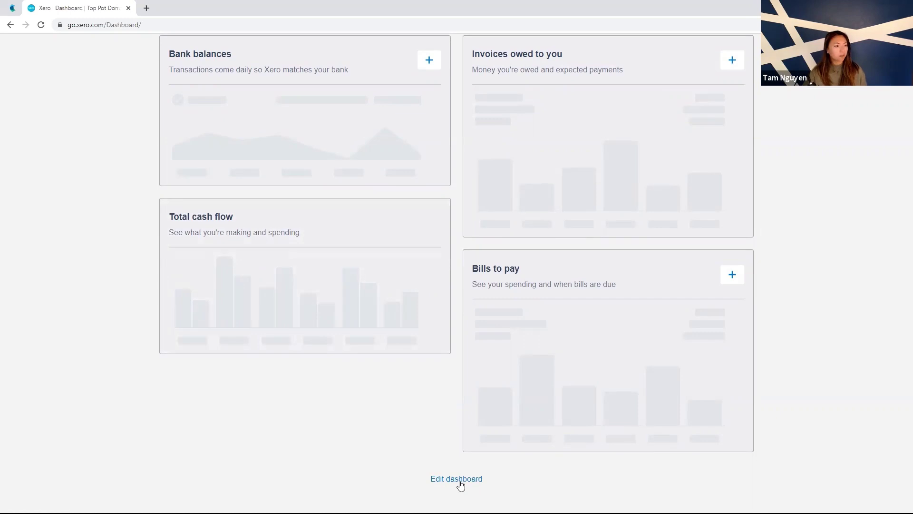
pyautogui.scroll(2, 333, 424)
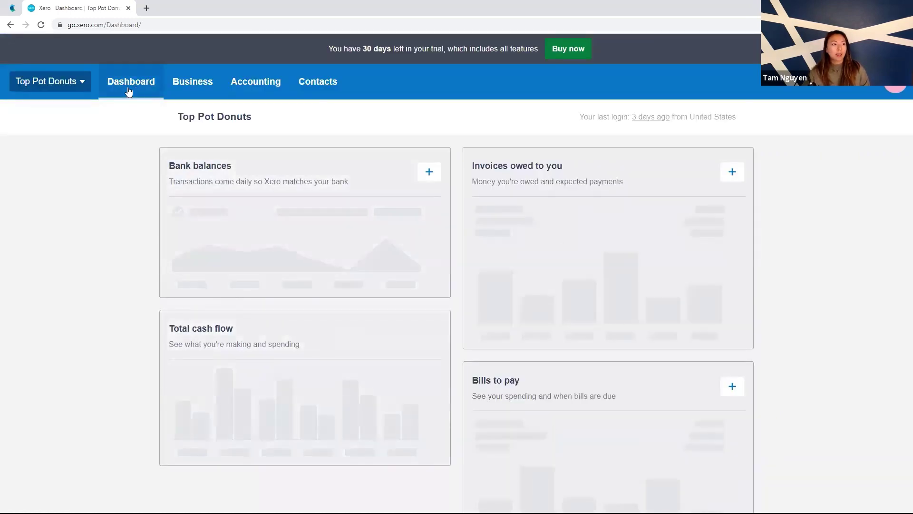
# - Go to the Top Pot Donuts organization settings and view the Organization details in a new browser tab
pyautogui.click(74, 84)
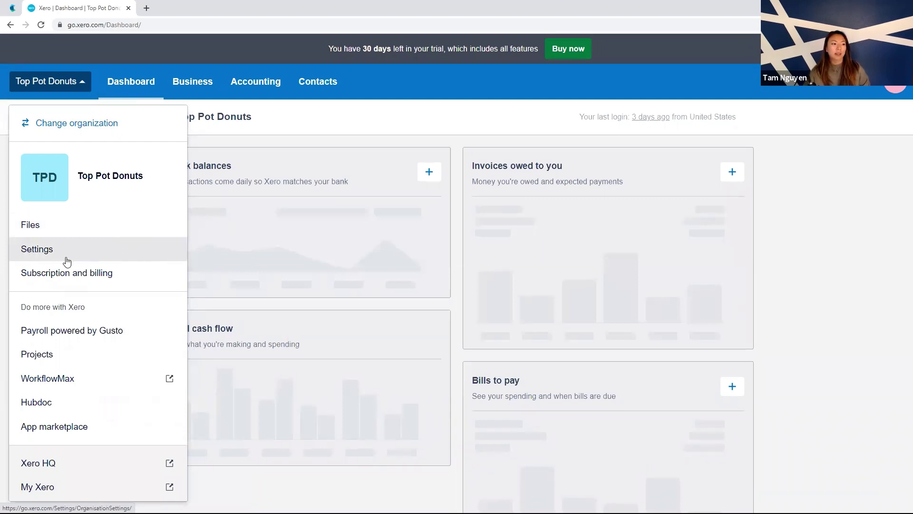
pyautogui.click(31, 255)
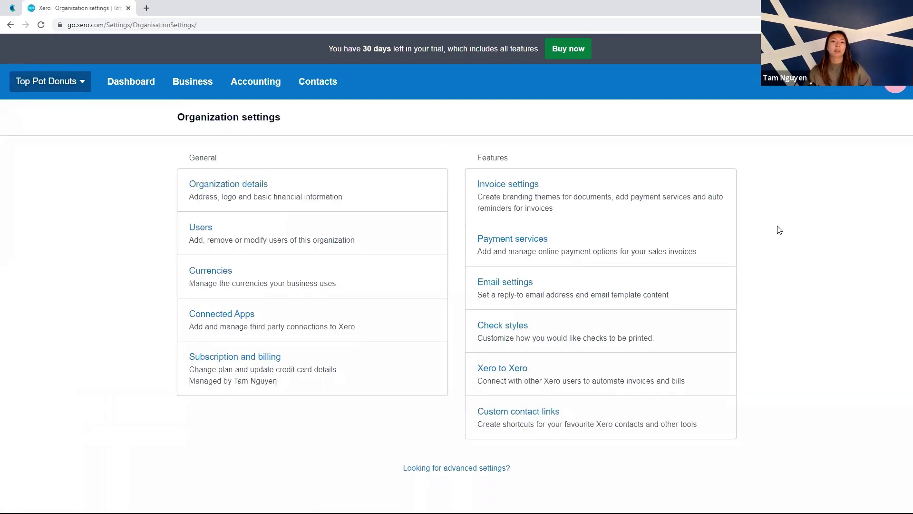
pyautogui.rightClick(235, 185)
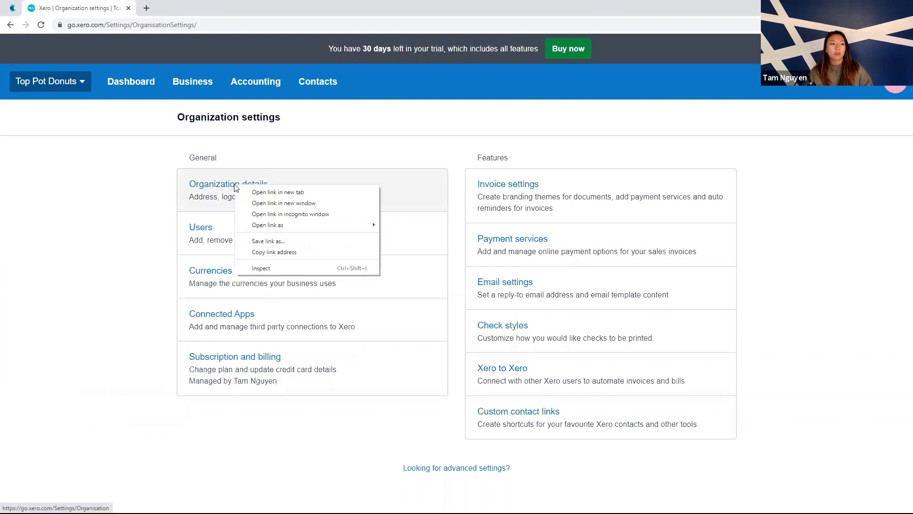
pyautogui.click(332, 192)
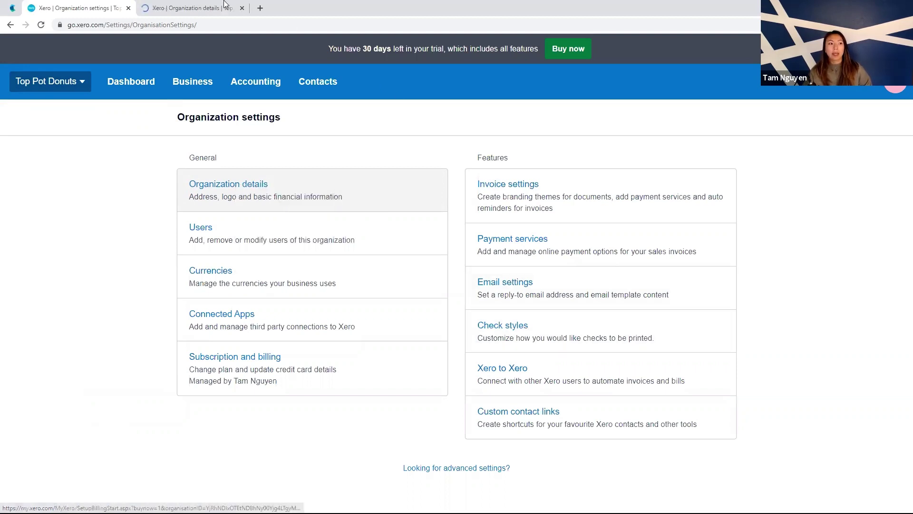
pyautogui.click(199, 6)
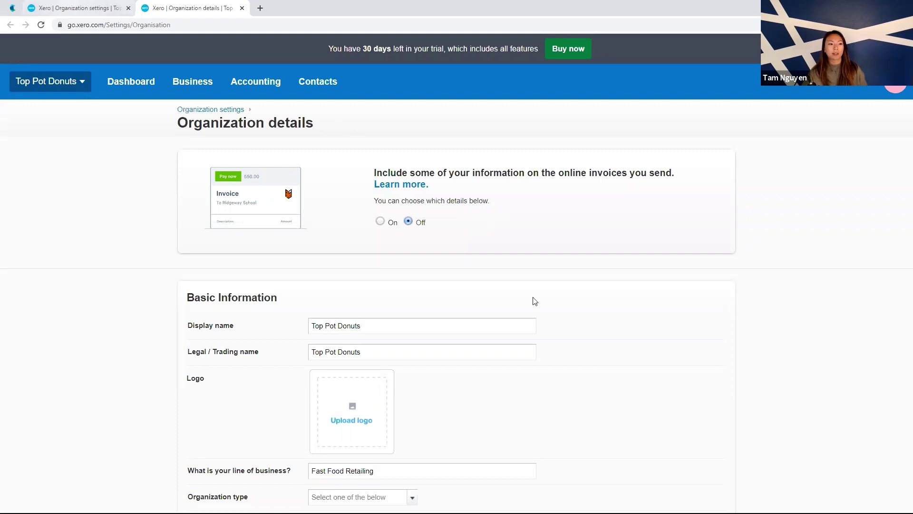
# - Review the basic information and contact details fields at a larger page zoom, and close the Organization details tab
pyautogui.scroll(-4, 533, 300)
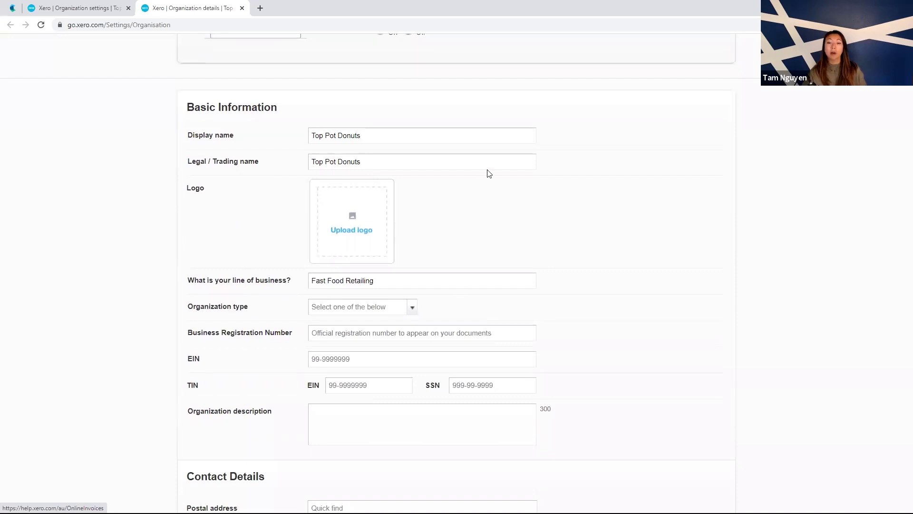
pyautogui.scroll(-1, 377, 208)
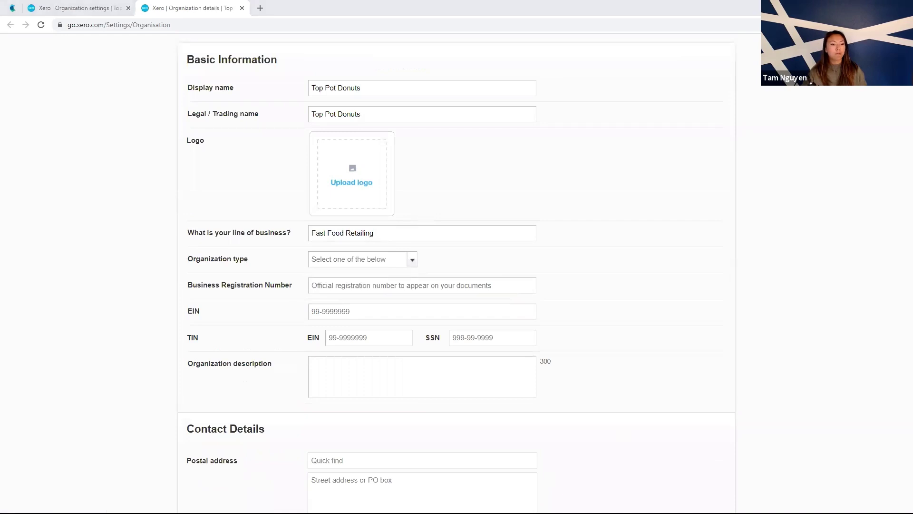
pyautogui.hotkey('ctrl', '+')
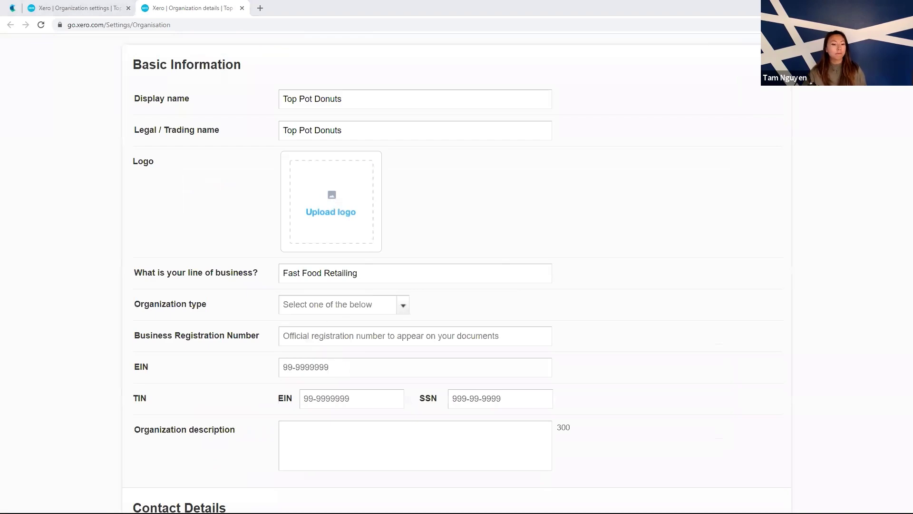
pyautogui.scroll(-8, 587, 328)
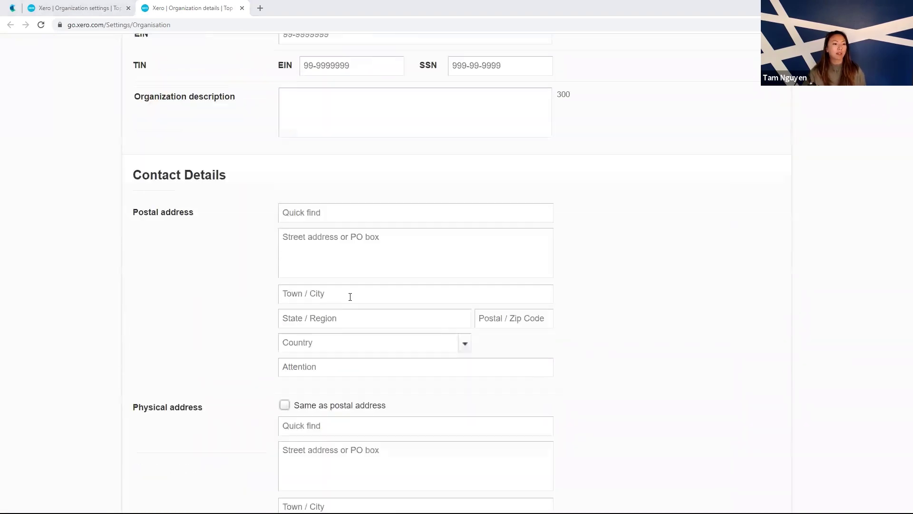
pyautogui.scroll(-5, 412, 373)
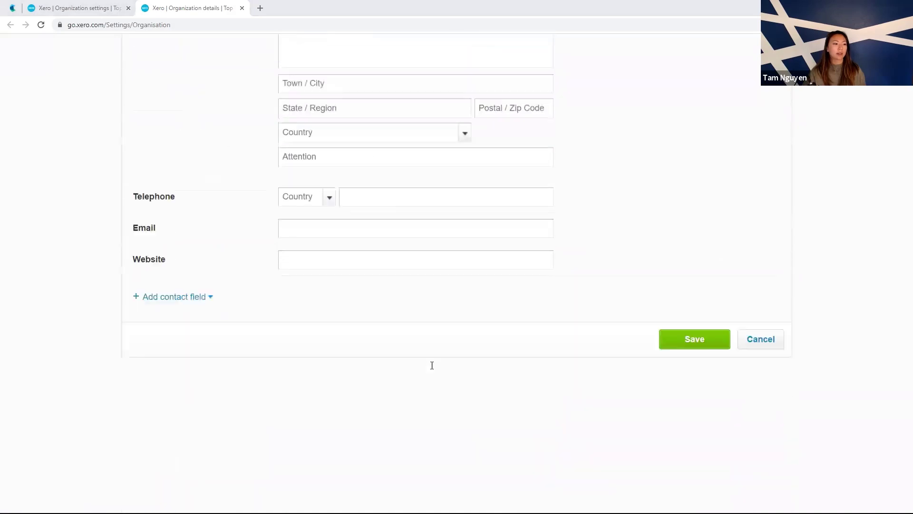
pyautogui.scroll(9, 784, 384)
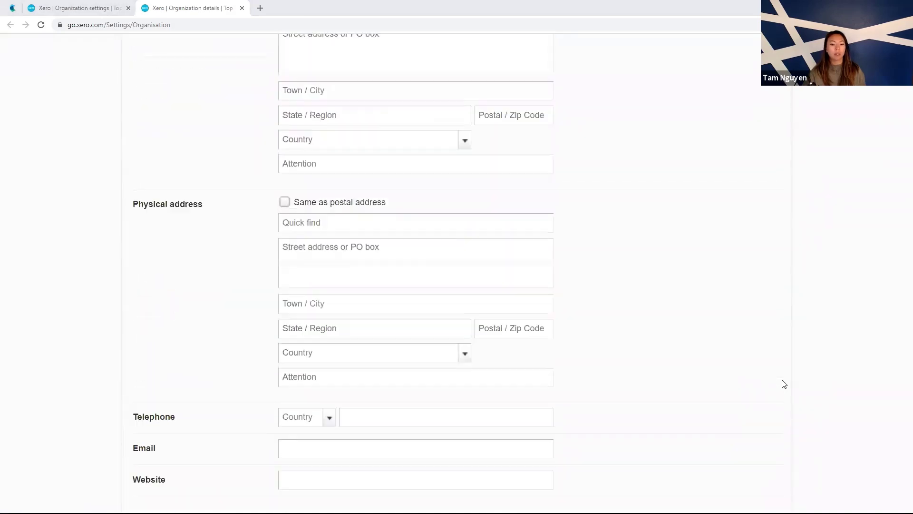
pyautogui.scroll(12, 784, 384)
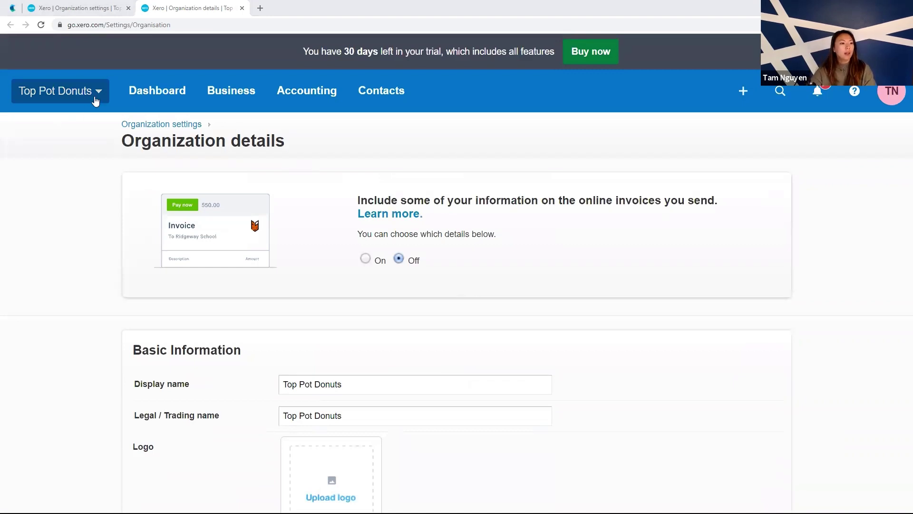
pyautogui.click(241, 8)
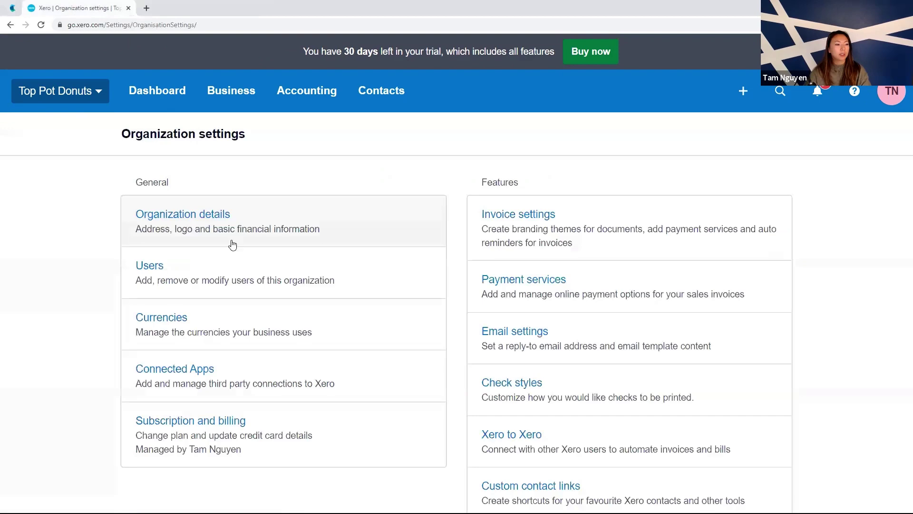
# - Review the Payment Services options, including the other available services, and return to the organization settings
pyautogui.scroll(-1, 707, 273)
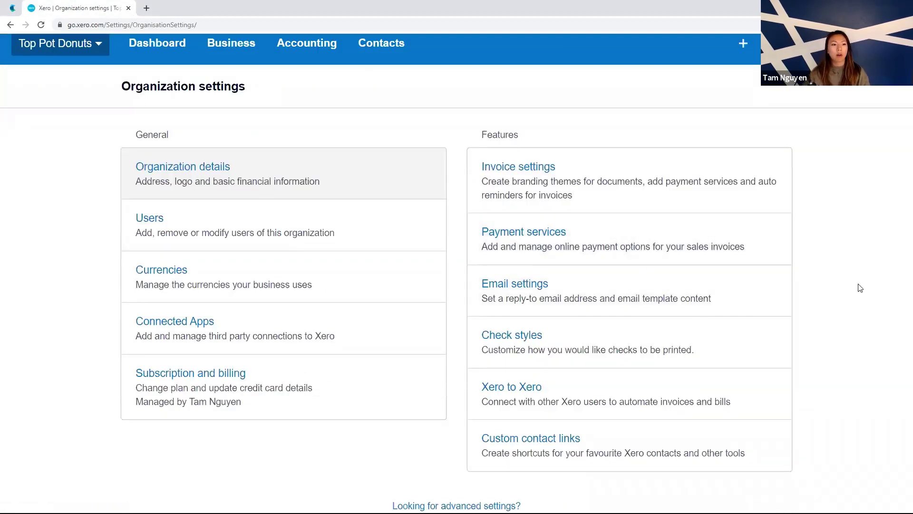
pyautogui.click(661, 248)
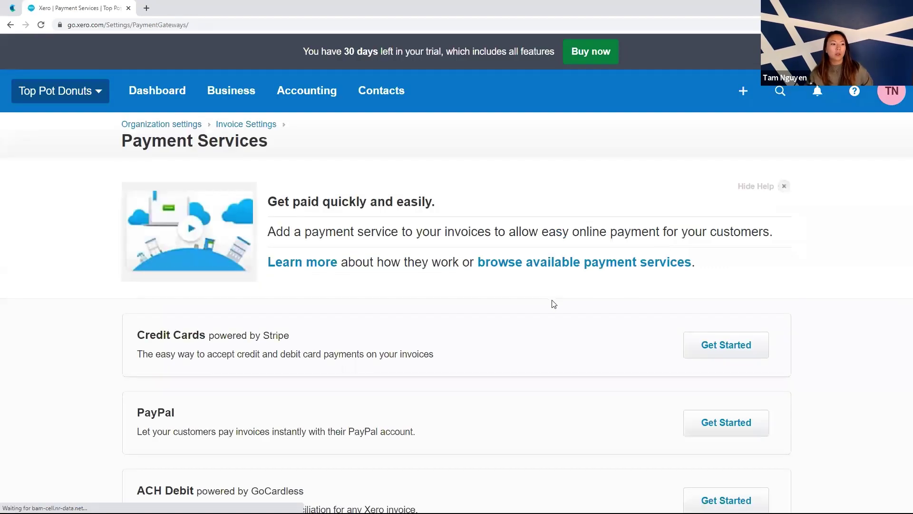
pyautogui.scroll(-3, 626, 332)
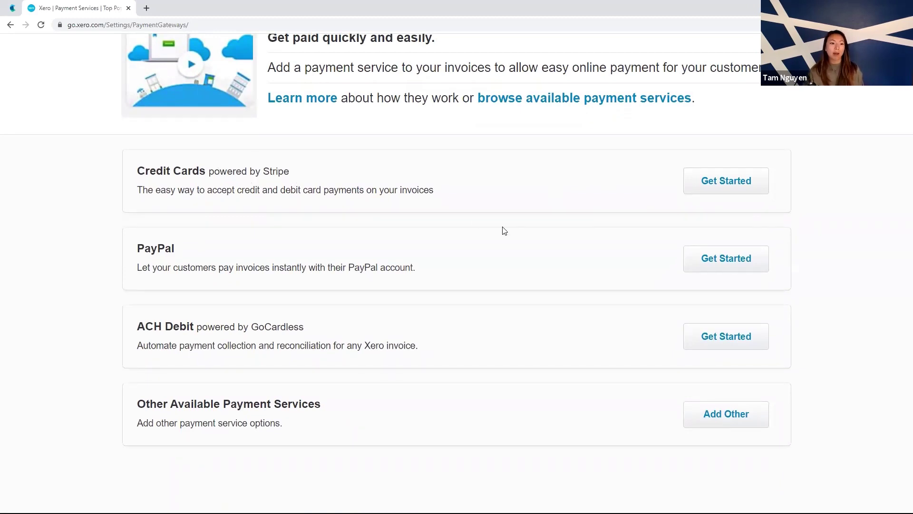
pyautogui.moveTo(139, 327); pyautogui.dragTo(190, 329)
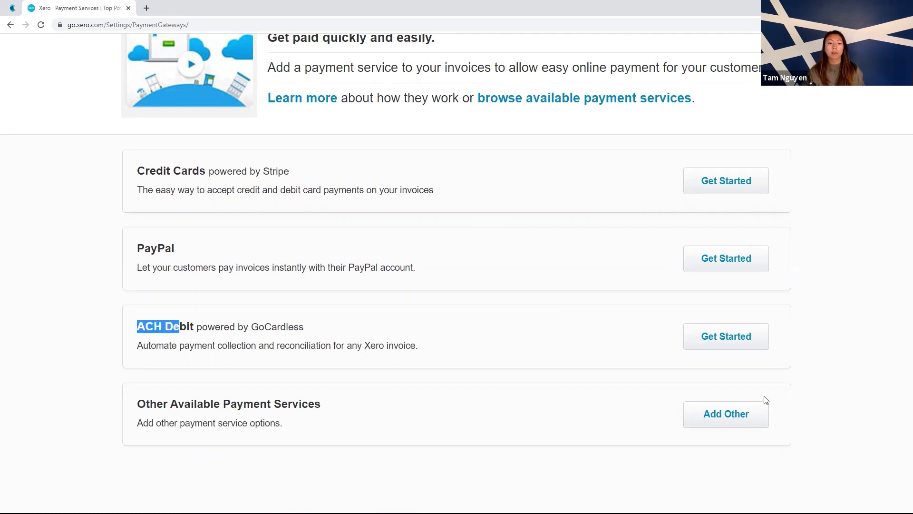
pyautogui.click(727, 421)
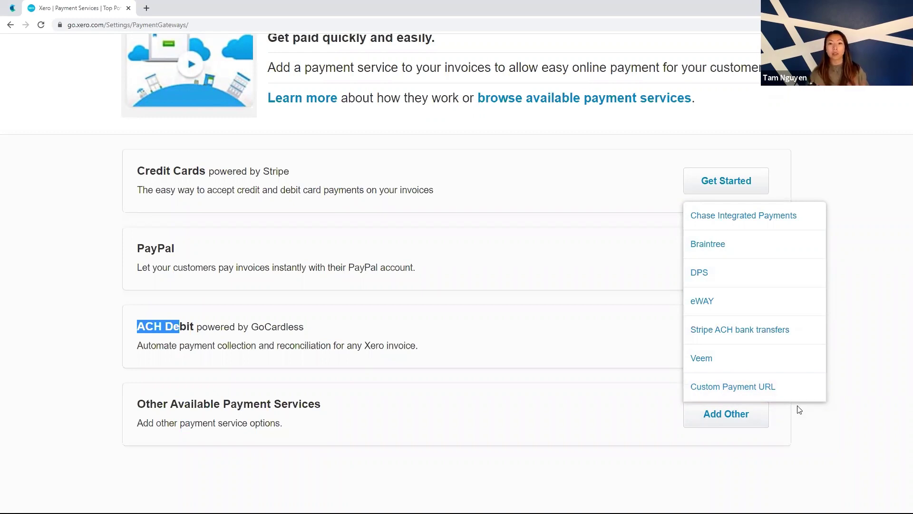
pyautogui.click(848, 430)
pyautogui.scroll(2, 831, 398)
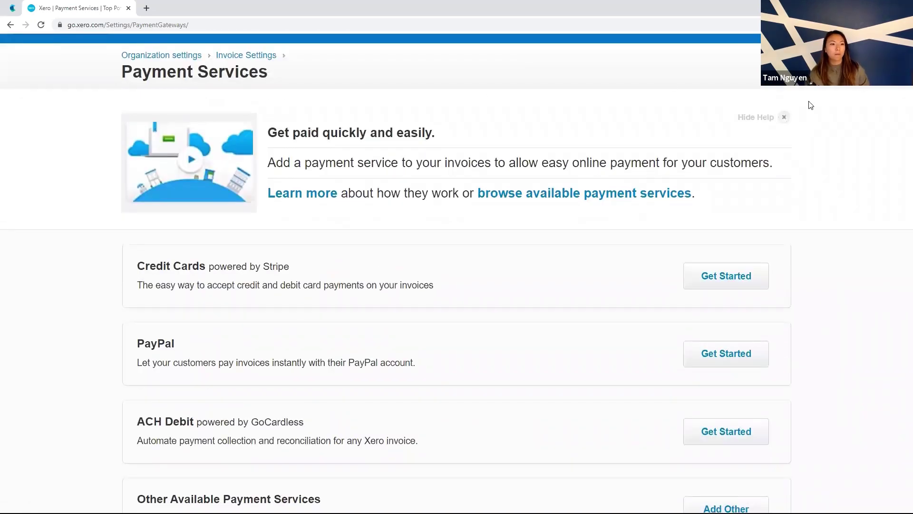
pyautogui.scroll(2, 790, 157)
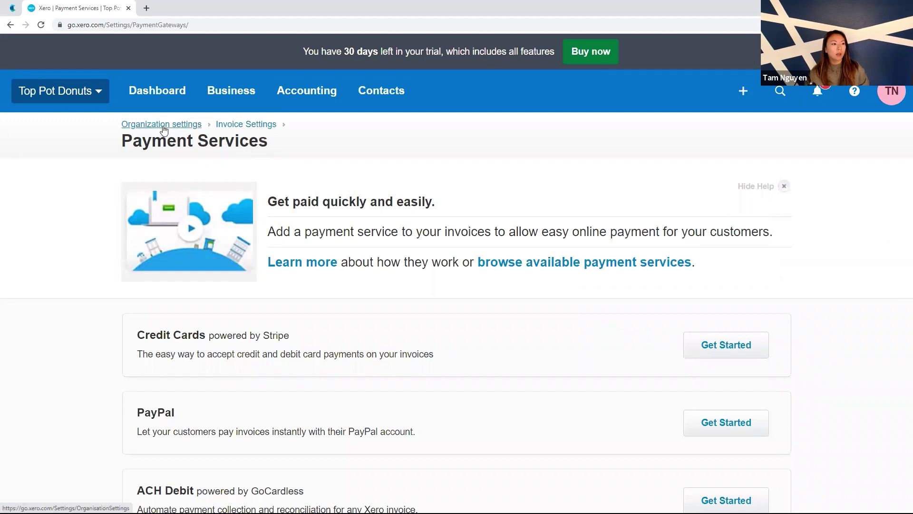
pyautogui.click(181, 127)
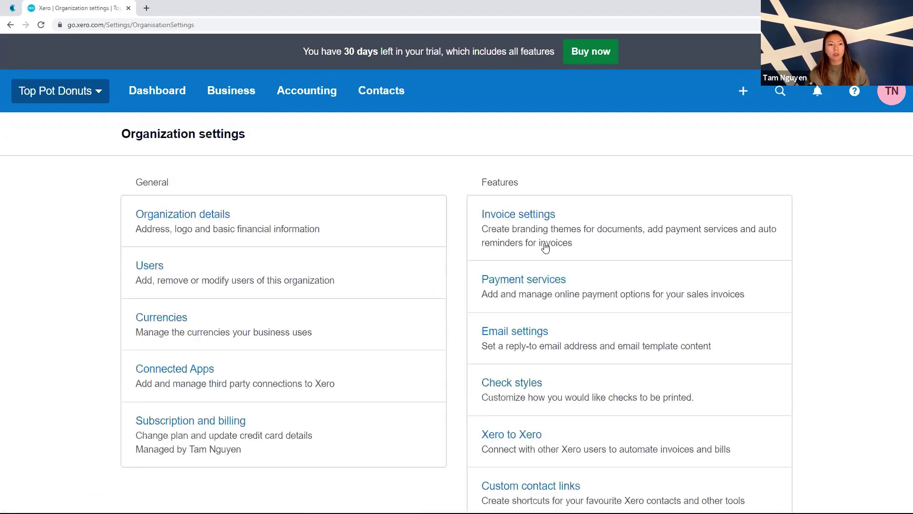
# - Review the invoice settings and their Standard branding theme, and open Invoice Reminders with its help banner hidden
pyautogui.click(513, 217)
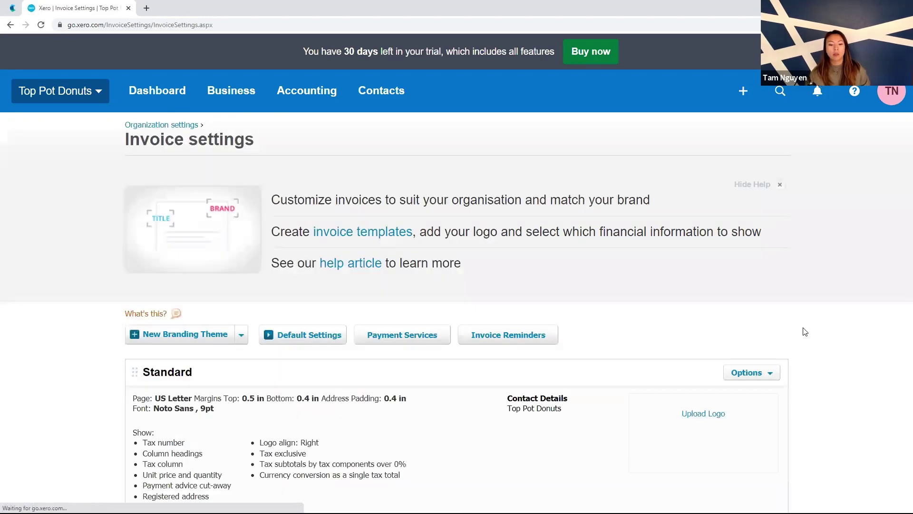
pyautogui.scroll(-4, 569, 333)
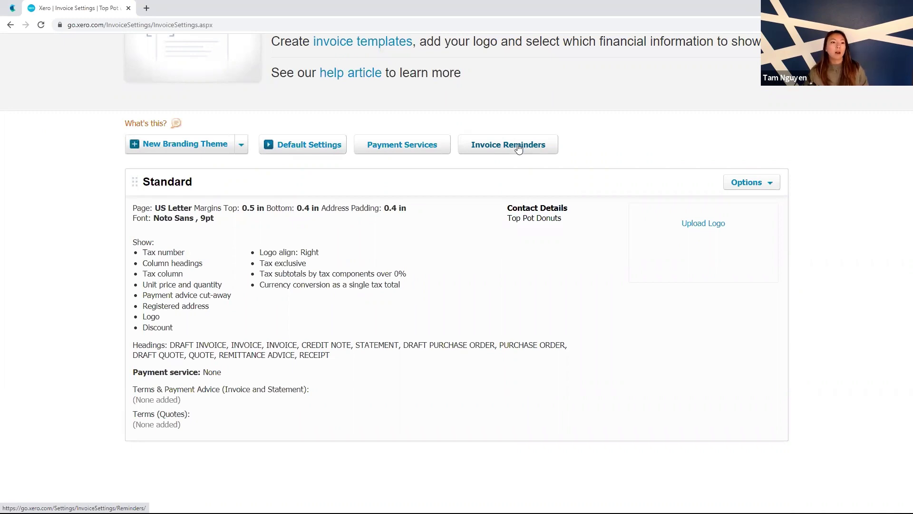
pyautogui.click(526, 151)
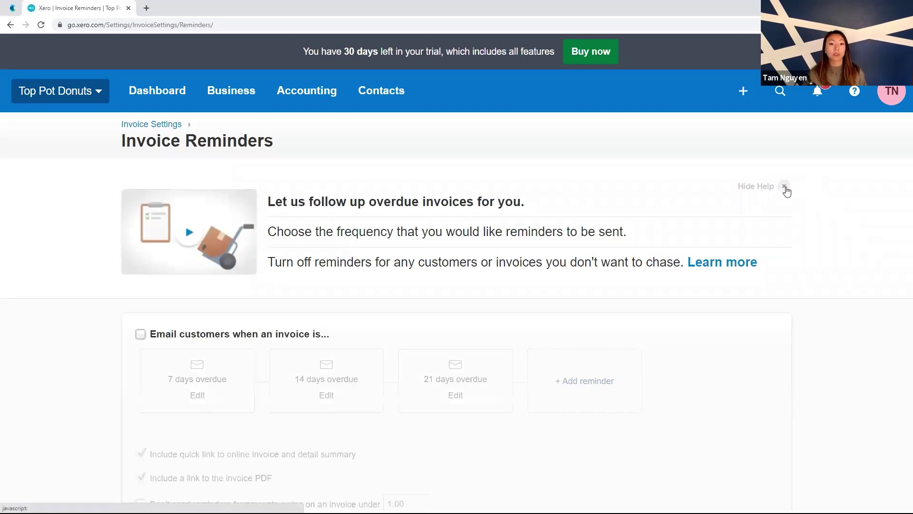
pyautogui.click(785, 187)
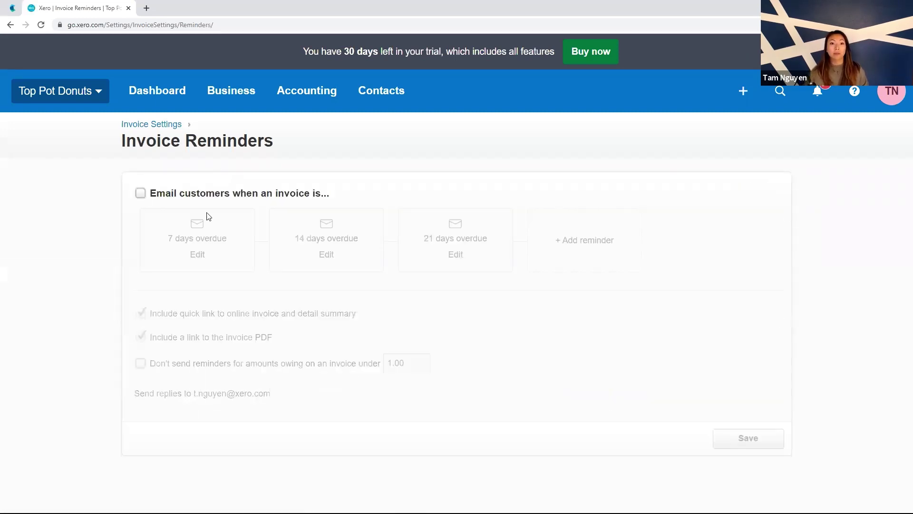
# - Turn on customer emails for overdue invoices and view the 7 days overdue reminder template with its contact first name placeholder, closing it unchanged
pyautogui.click(140, 197)
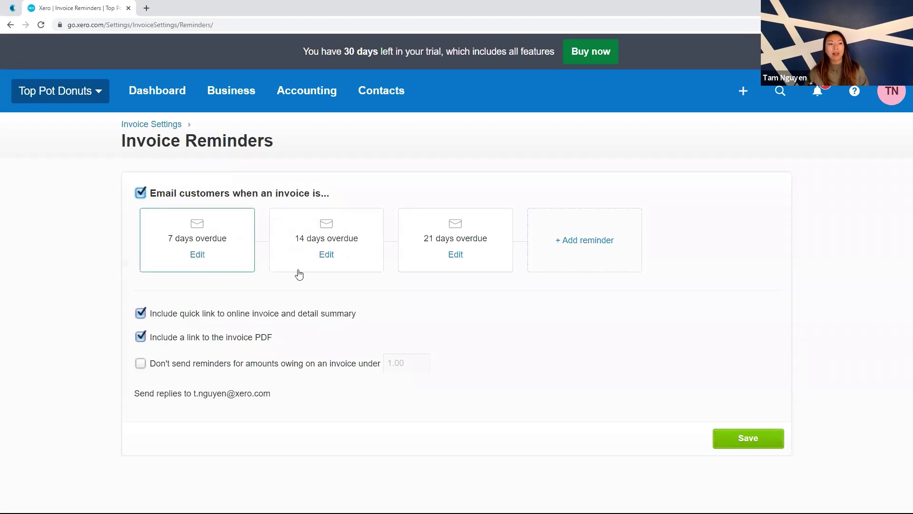
pyautogui.click(218, 242)
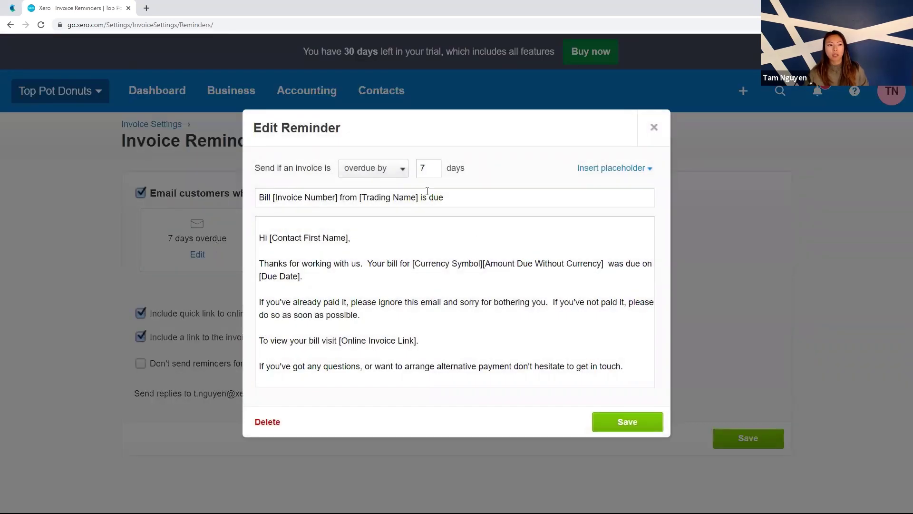
pyautogui.moveTo(269, 238); pyautogui.dragTo(349, 233)
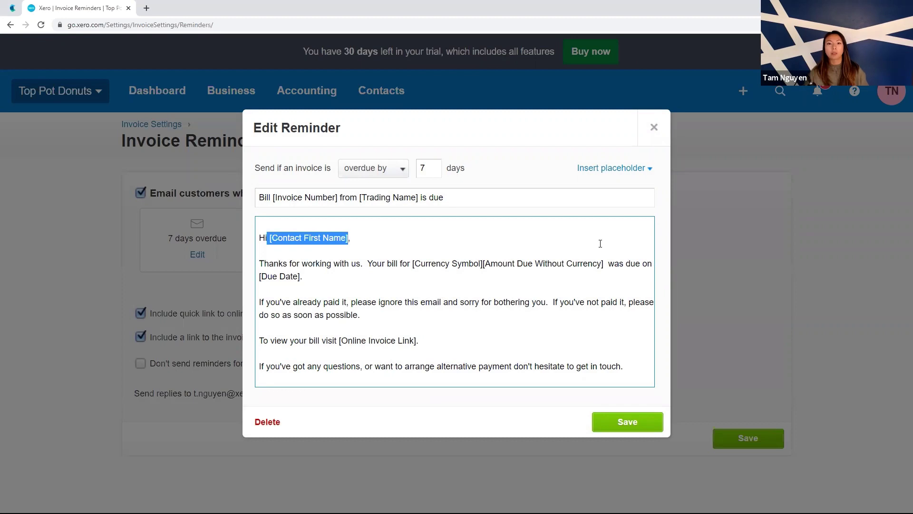
pyautogui.click(660, 132)
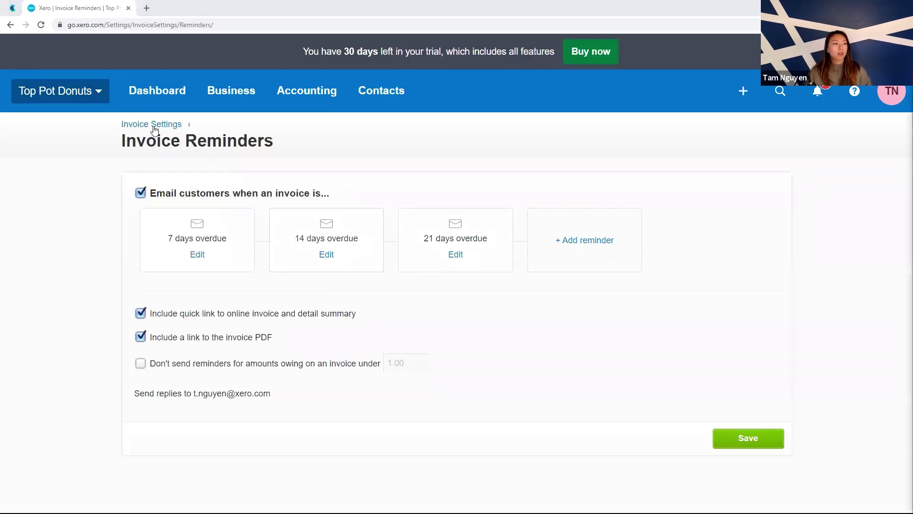
# - Return to the dashboard and go through the Top Pot Donuts organization settings to view its current users
pyautogui.click(145, 95)
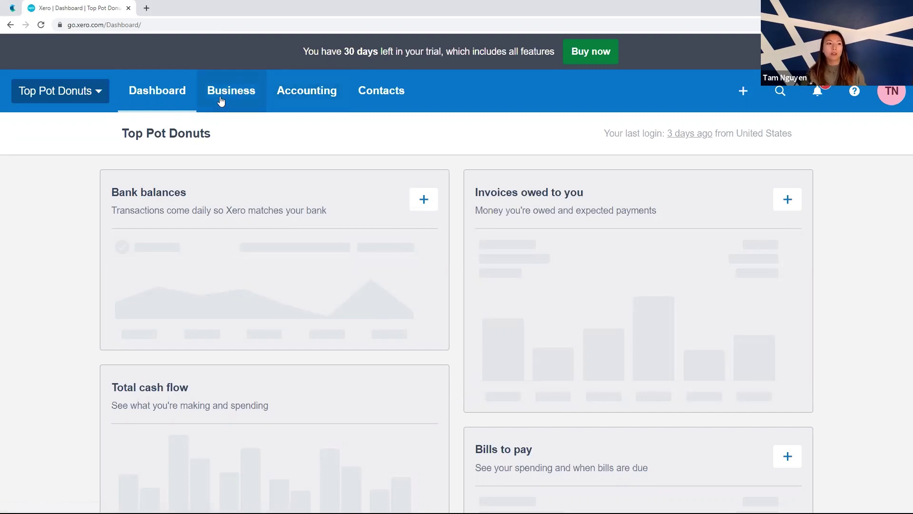
pyautogui.click(91, 95)
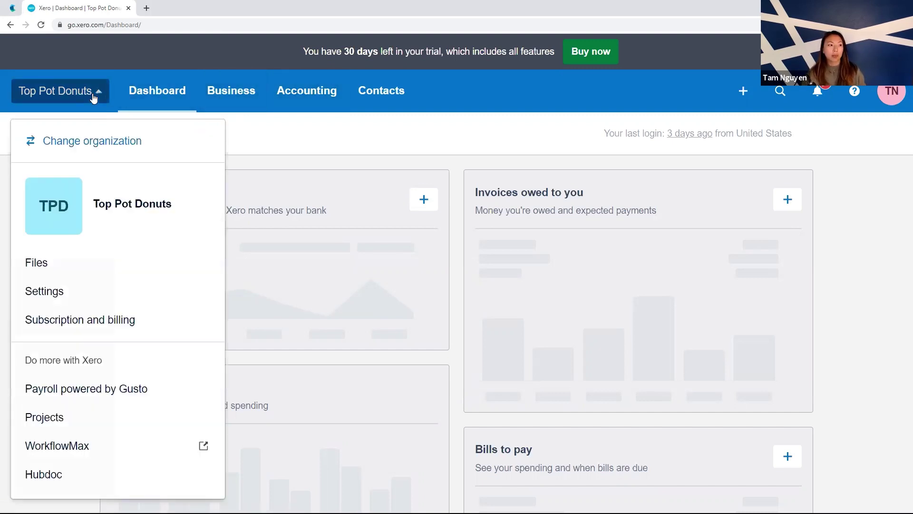
pyautogui.click(150, 303)
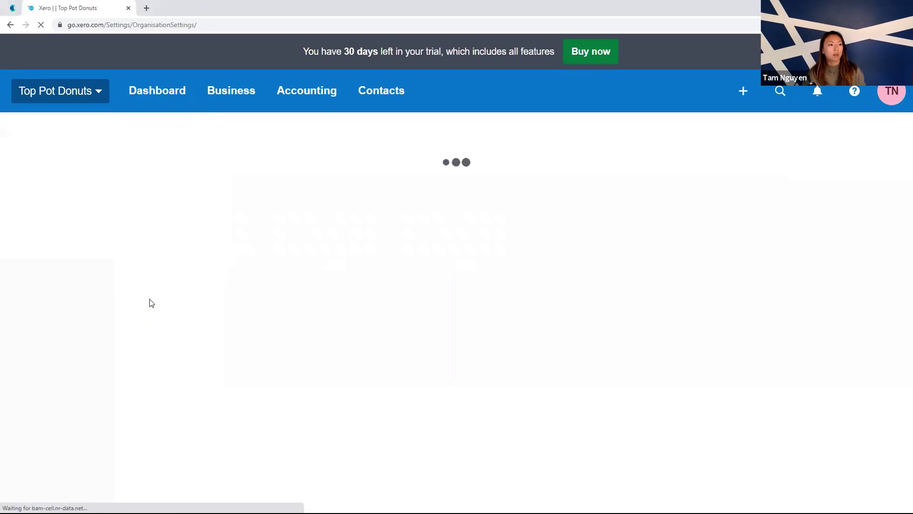
pyautogui.click(215, 270)
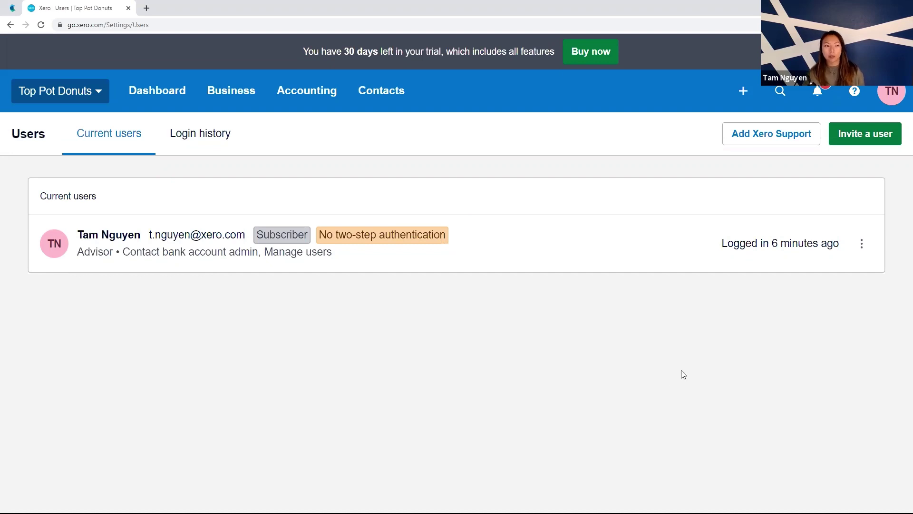
pyautogui.click(94, 98)
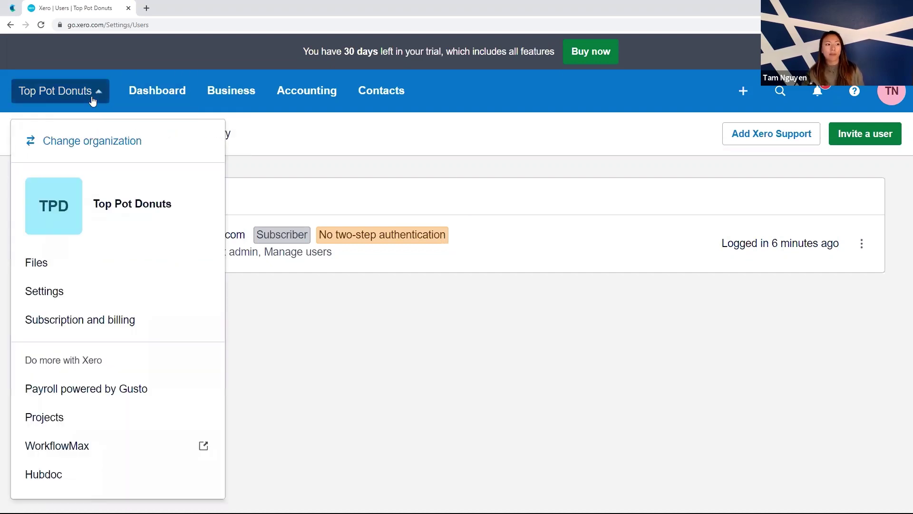
pyautogui.click(548, 333)
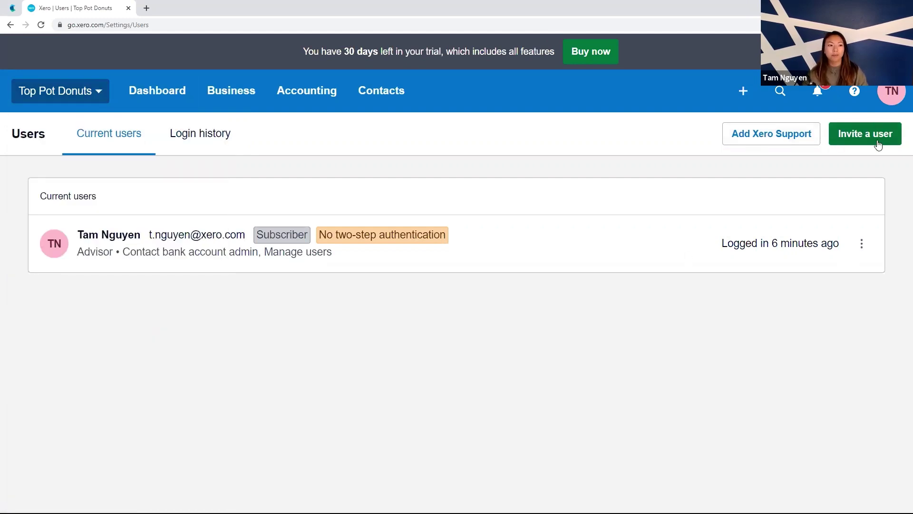
# - Open the form for inviting a user and review its first name, last name, email and access fields
pyautogui.click(878, 144)
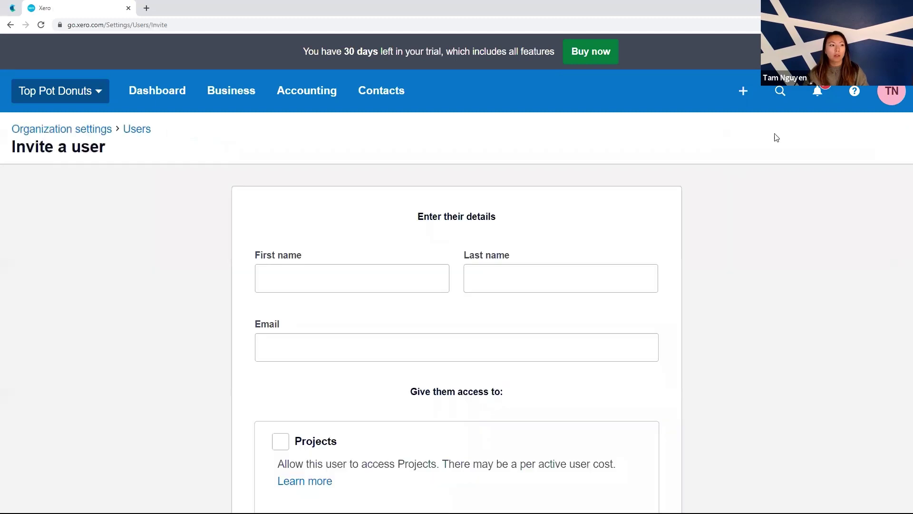
pyautogui.scroll(-3, 371, 269)
pyautogui.click(284, 146)
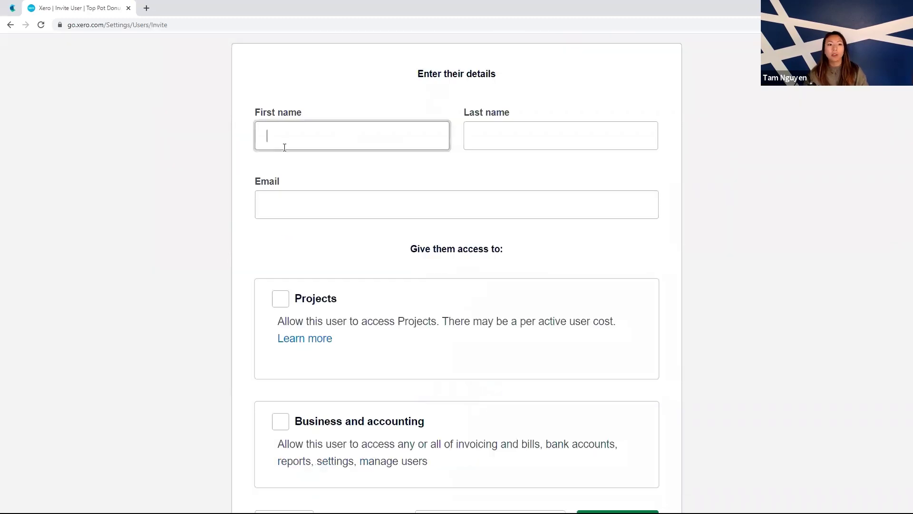
pyautogui.click(550, 143)
pyautogui.click(514, 206)
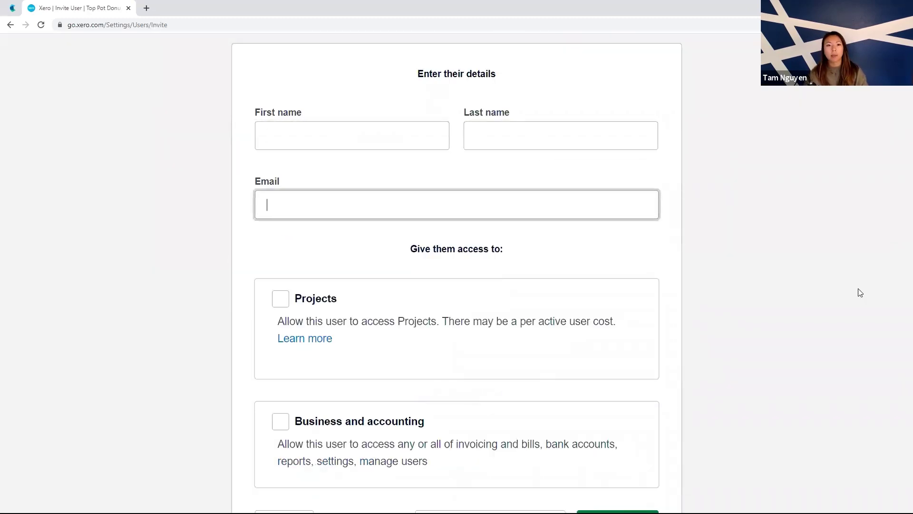
pyautogui.scroll(-1, 830, 293)
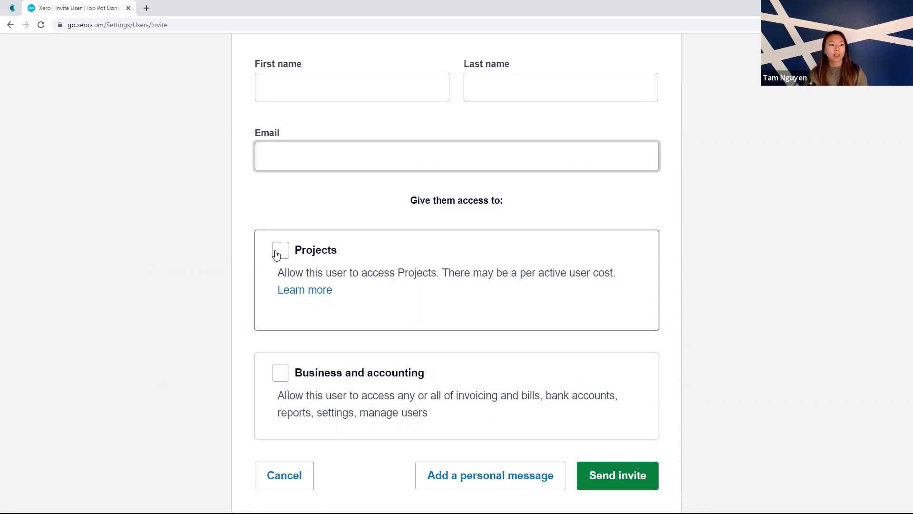
# - Select Business and accounting access for the invited user and review the Standard role's bank, report and user management permissions
pyautogui.click(276, 379)
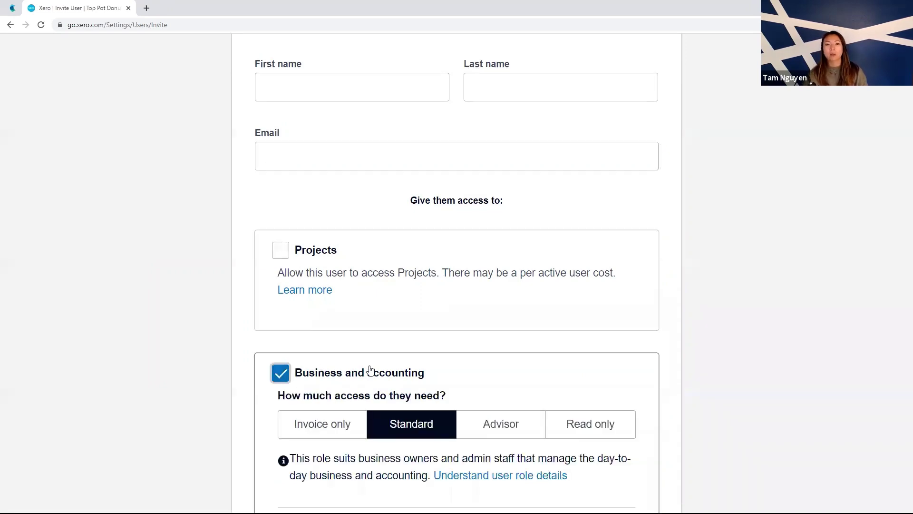
pyautogui.scroll(-6, 370, 367)
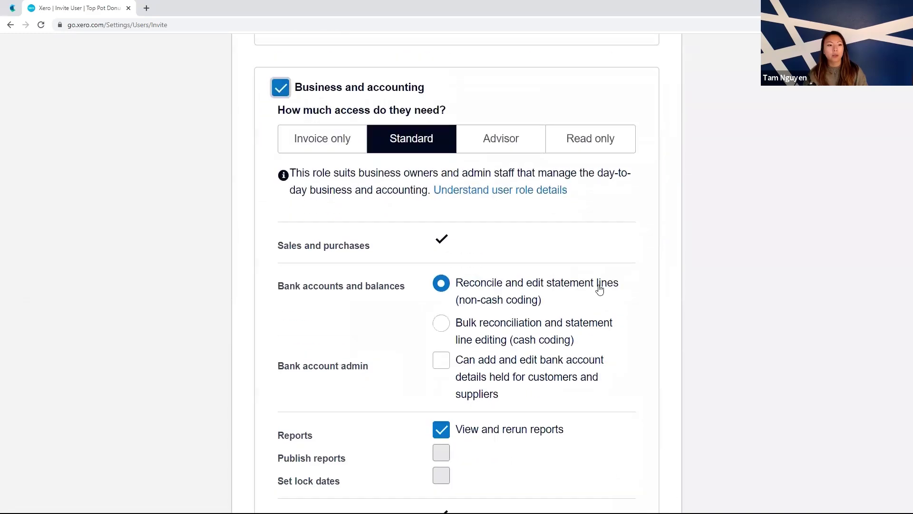
pyautogui.scroll(-1, 589, 280)
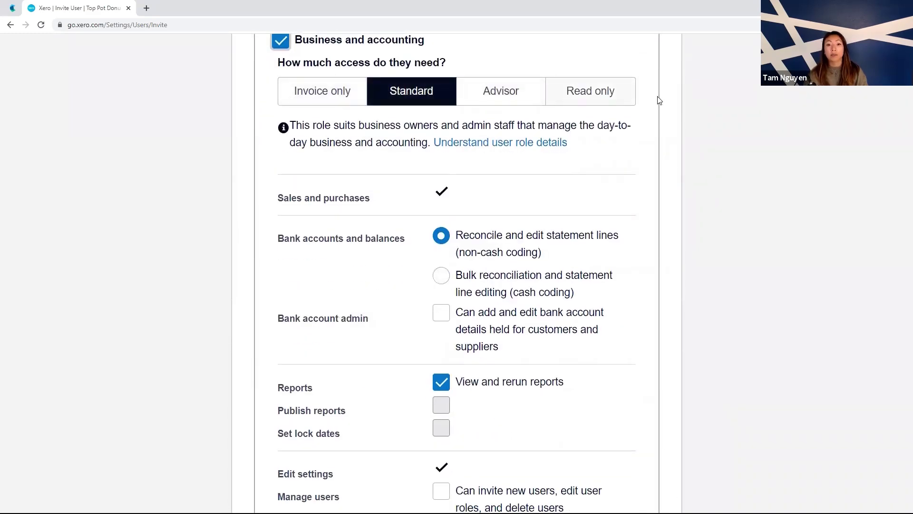
pyautogui.scroll(-1, 414, 242)
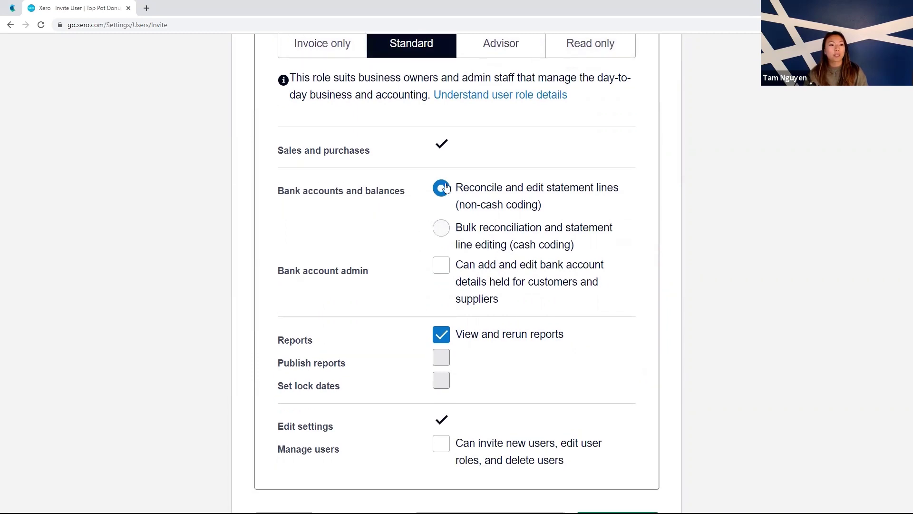
pyautogui.scroll(1, 447, 241)
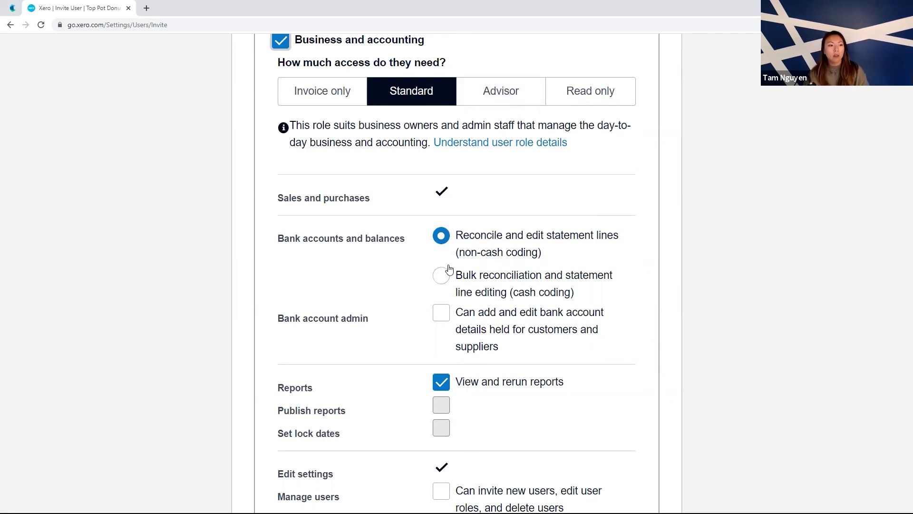
pyautogui.scroll(-2, 444, 268)
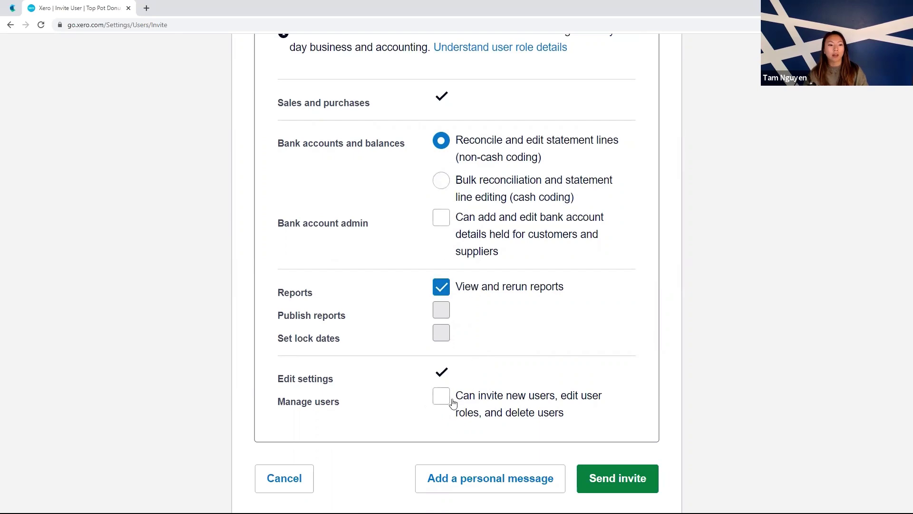
# - Switch the invited user's role to Advisor and review its permissions and the sending options without sending the invitation
pyautogui.scroll(2, 448, 395)
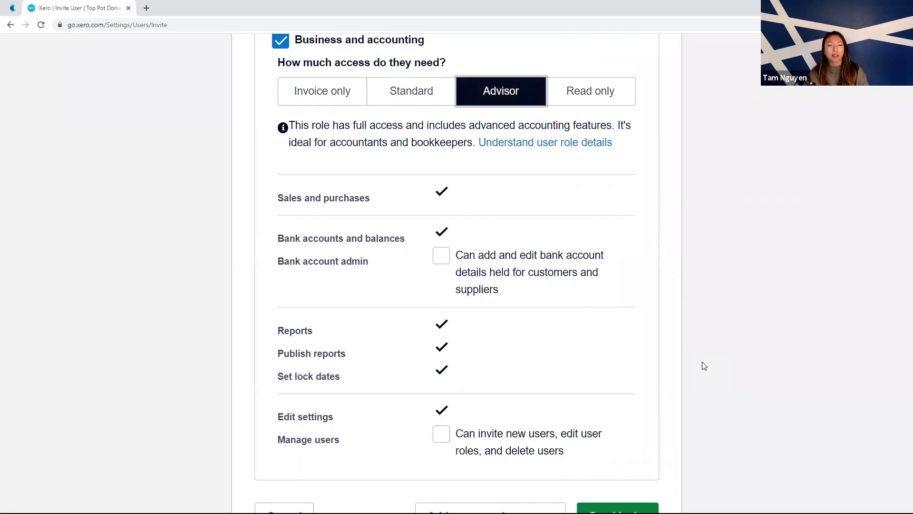
pyautogui.scroll(-1, 599, 471)
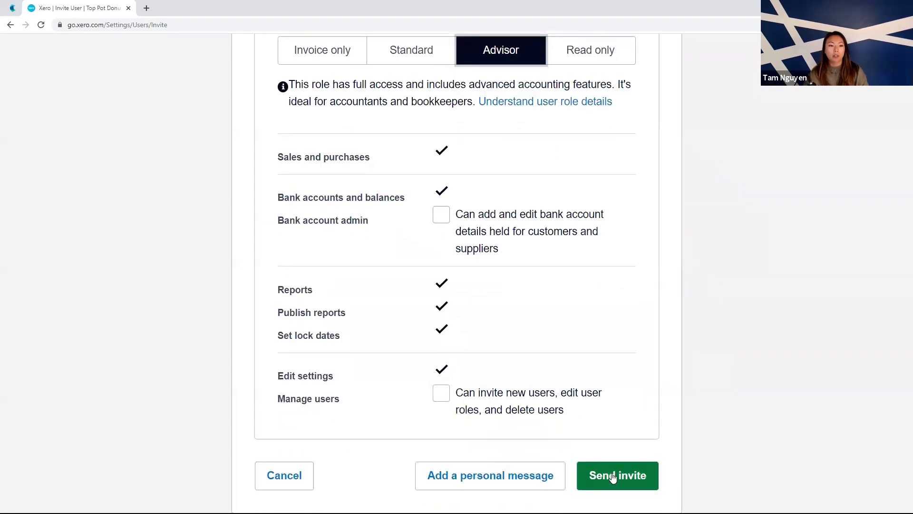
pyautogui.scroll(2, 615, 477)
pyautogui.scroll(10, 628, 255)
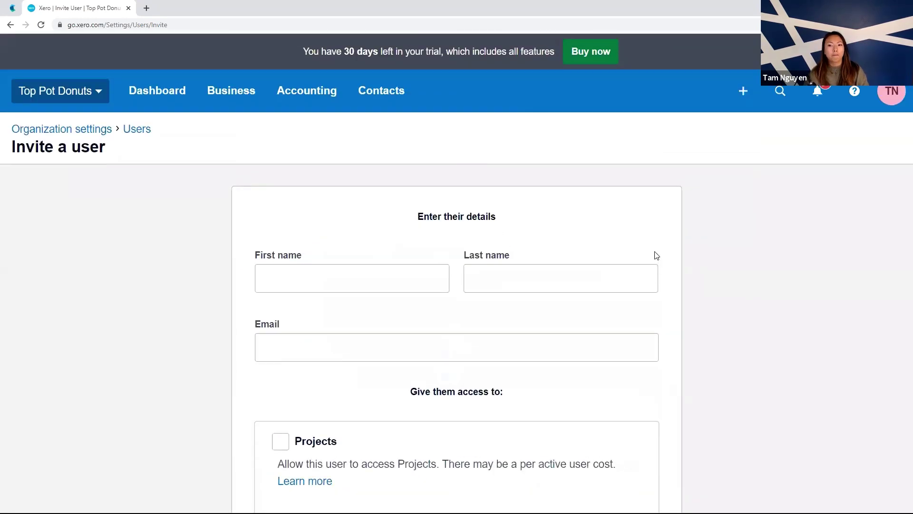
# - Return to the dashboard and look through the pages offered under Business and Accounting, including the accounting reports and advanced features
pyautogui.click(161, 92)
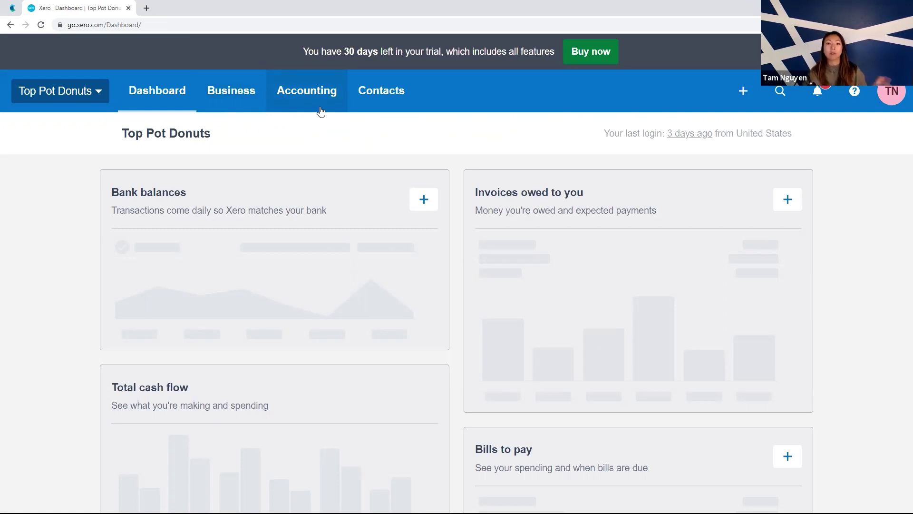
pyautogui.click(248, 102)
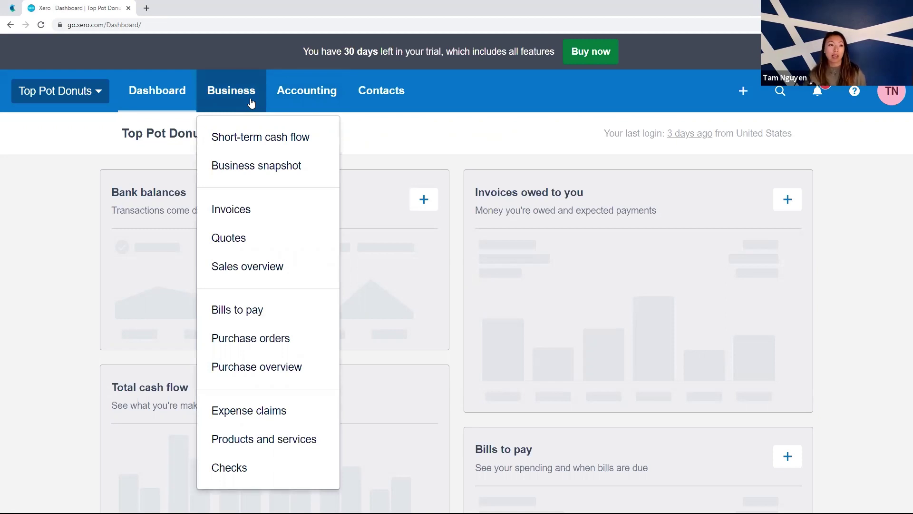
pyautogui.click(310, 102)
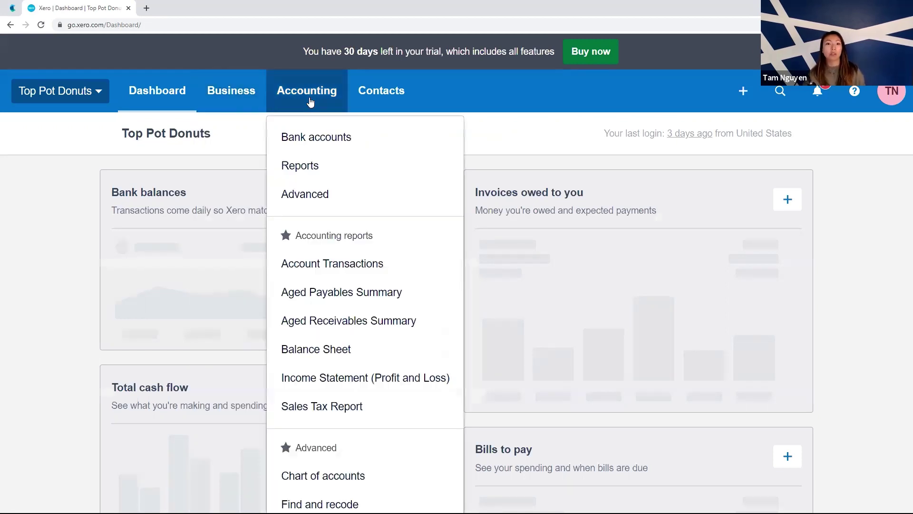
pyautogui.scroll(-1, 377, 179)
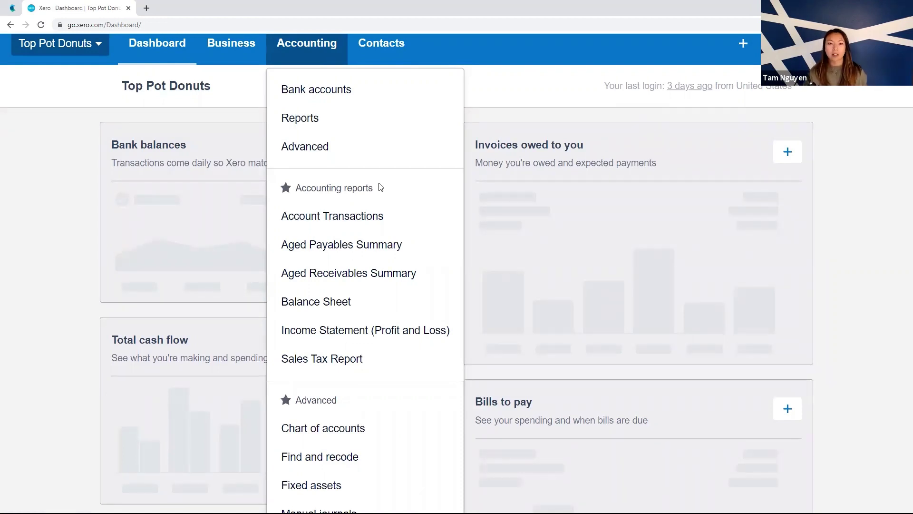
# - Open Short-term cash flow and check the projection period choices, keeping Next 30 days
pyautogui.click(236, 57)
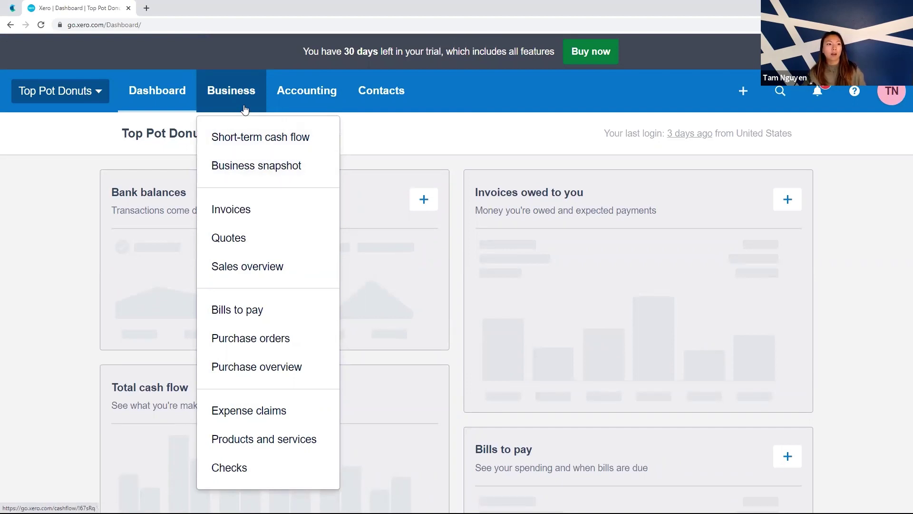
pyautogui.click(287, 139)
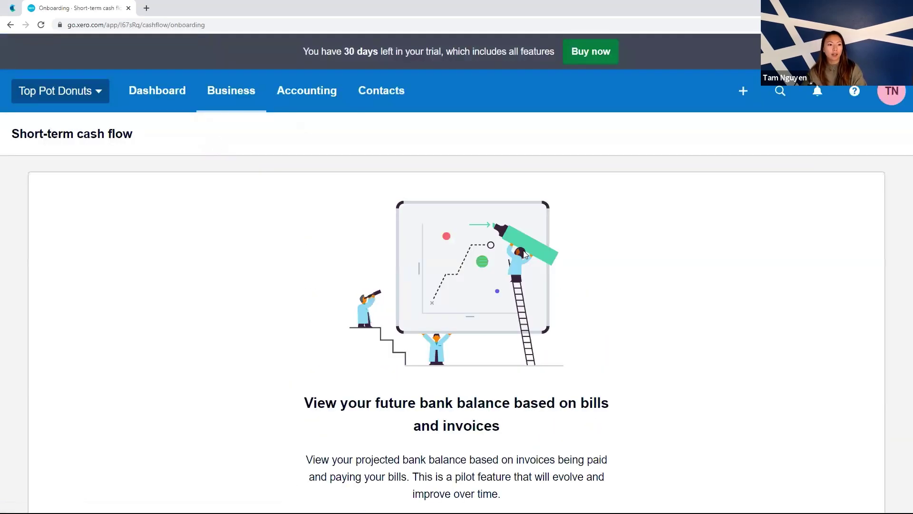
pyautogui.scroll(-3, 528, 299)
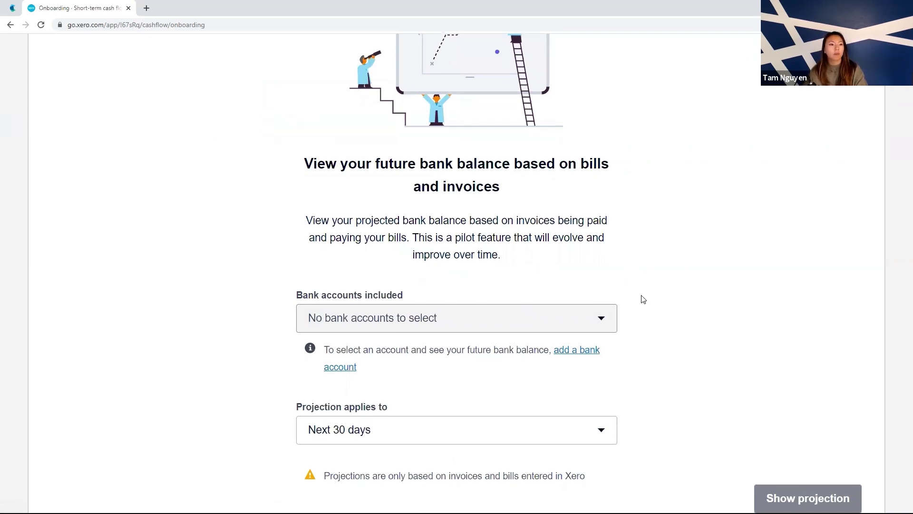
pyautogui.scroll(-1, 594, 357)
pyautogui.click(544, 412)
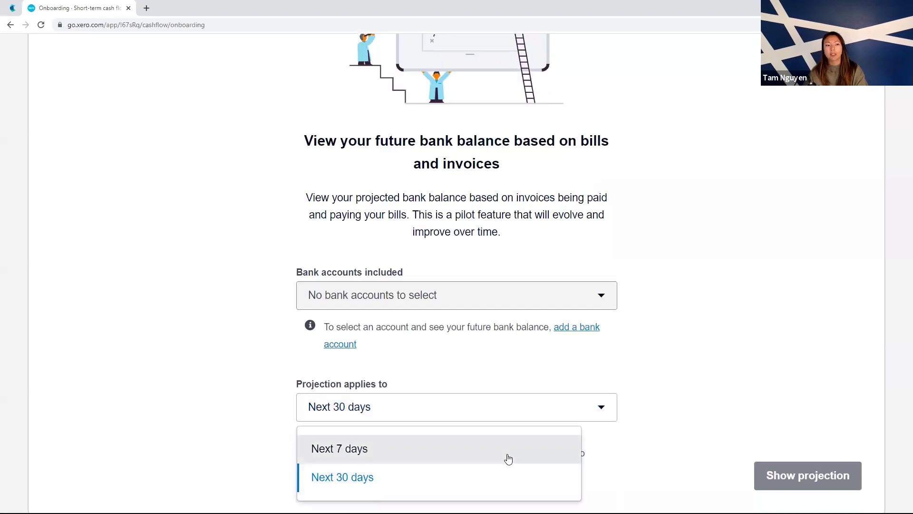
pyautogui.click(512, 479)
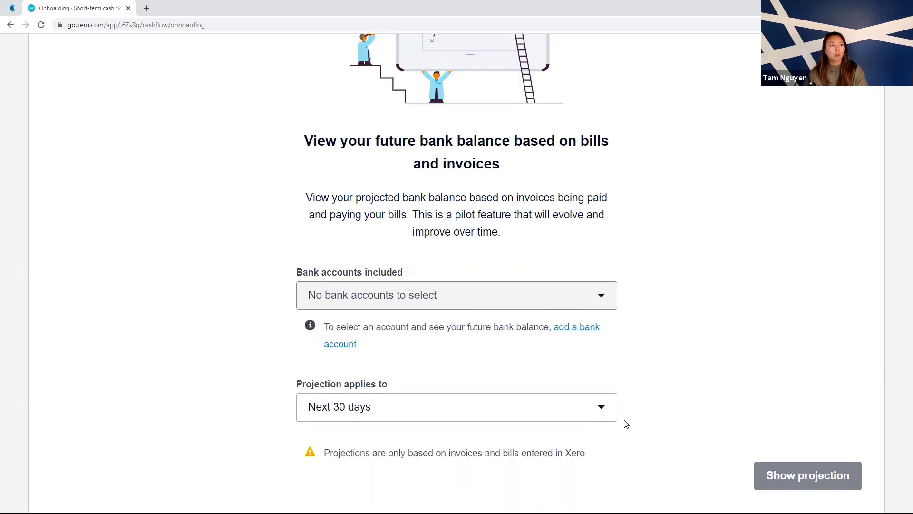
# - Switch to the Demo Company (US) organization and dismiss the getting-started guide on its dashboard
pyautogui.scroll(4, 595, 297)
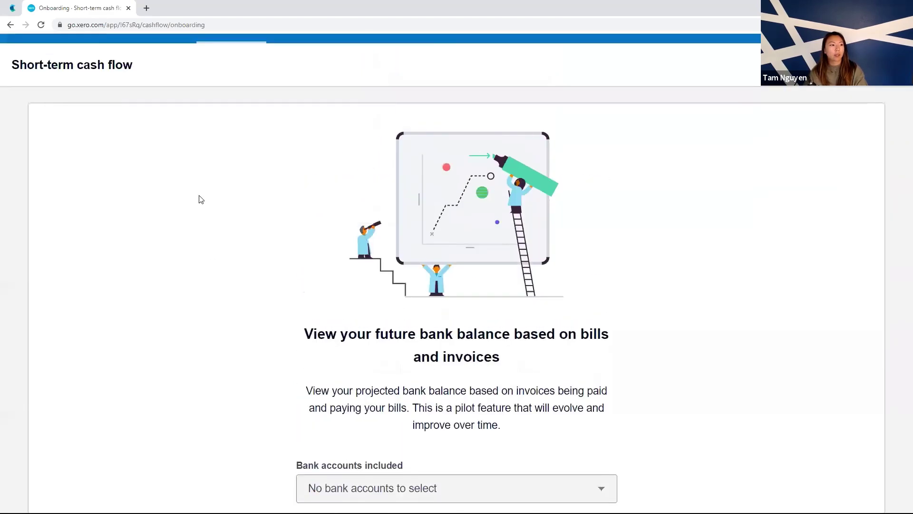
pyautogui.scroll(2, 198, 198)
pyautogui.click(94, 92)
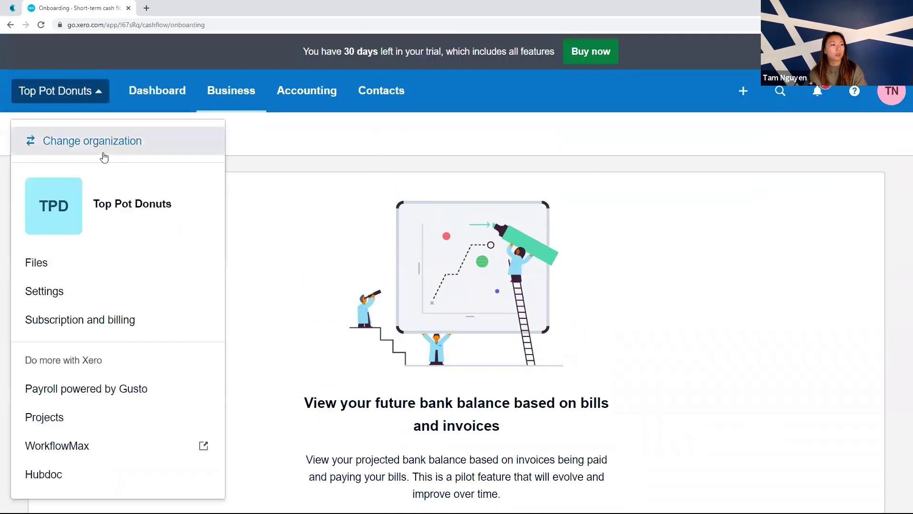
pyautogui.click(104, 156)
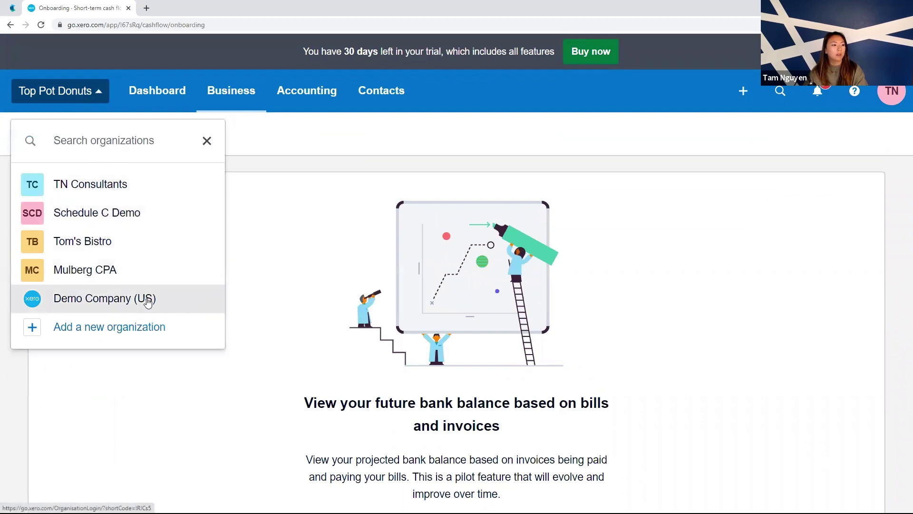
pyautogui.click(175, 298)
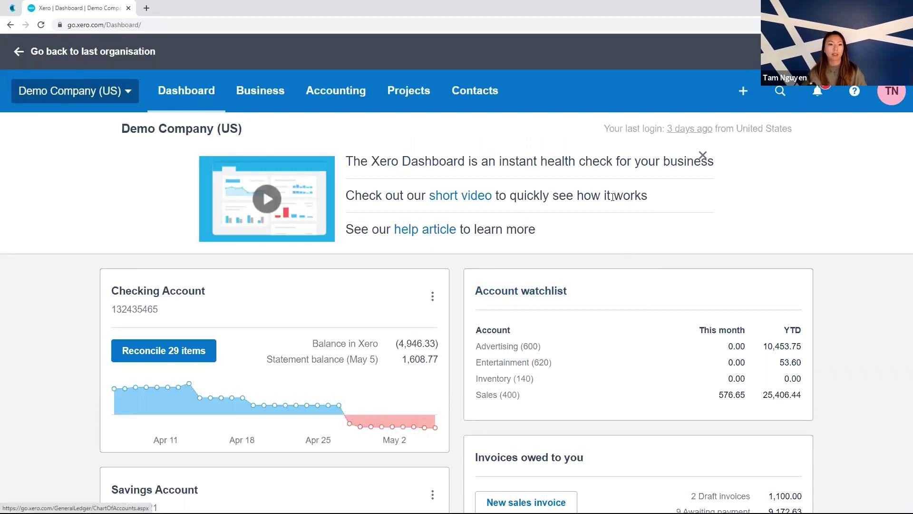
pyautogui.click(704, 157)
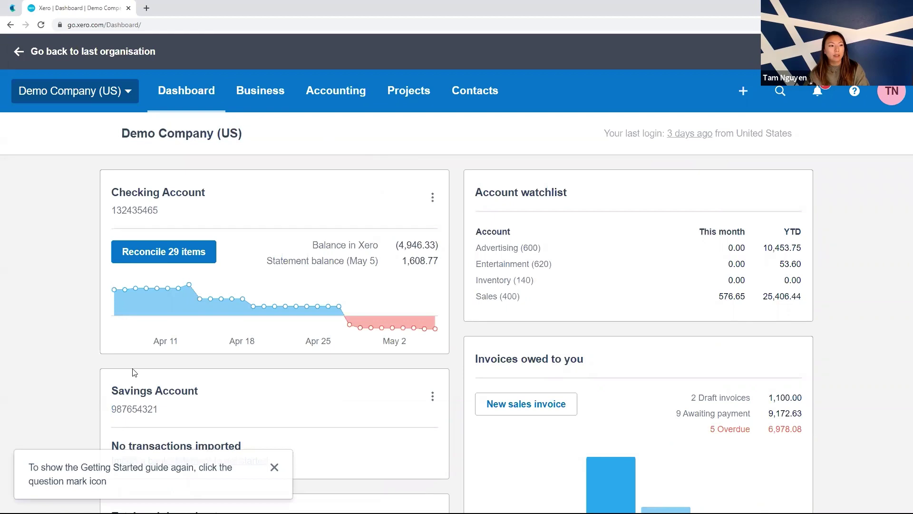
# - Show the short-term cash flow projection for the Checking Account over the next 30 days and review its summary, bills, invoices and suggested actions
pyautogui.click(270, 93)
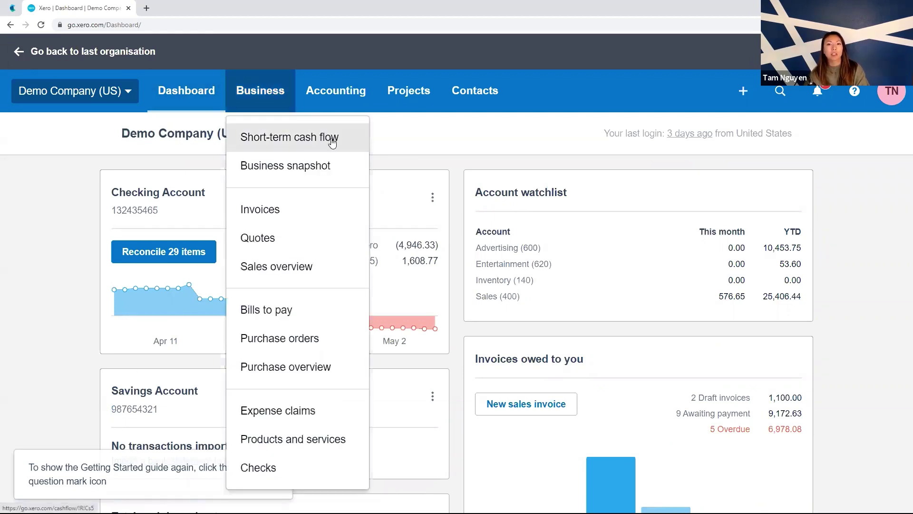
pyautogui.click(332, 141)
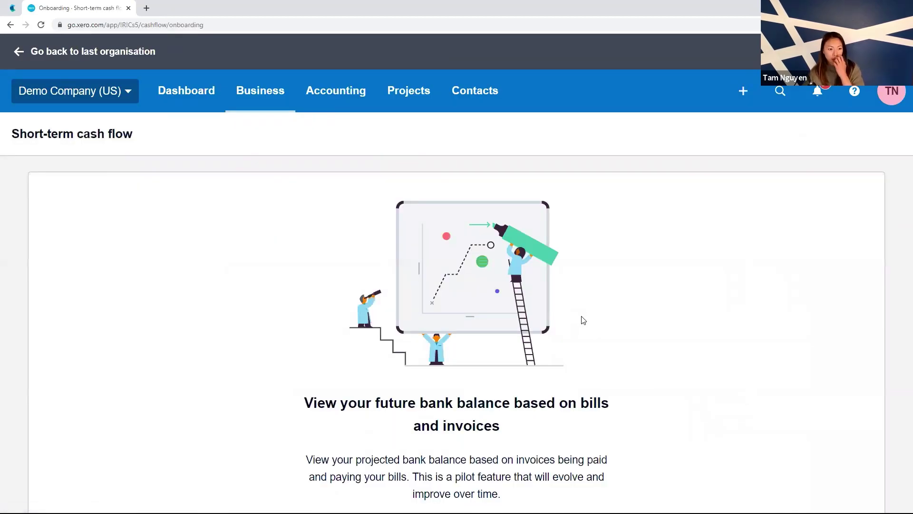
pyautogui.scroll(-5, 584, 320)
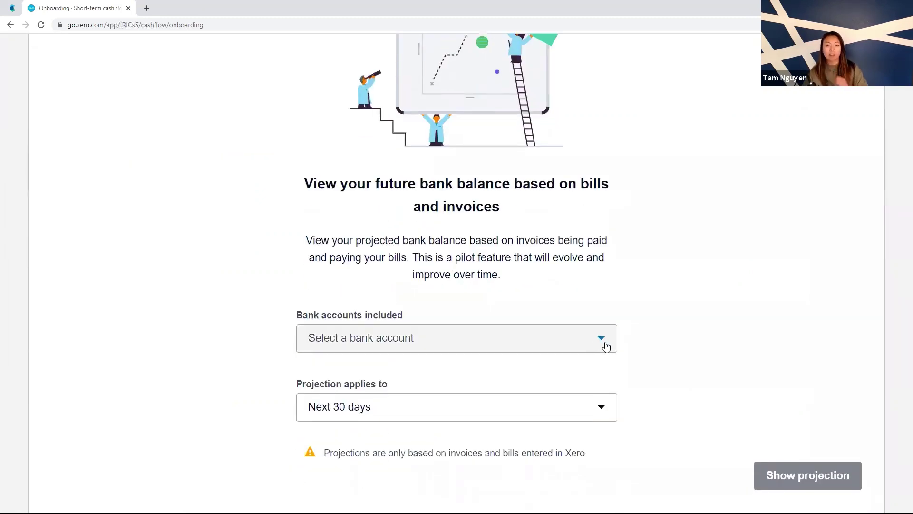
pyautogui.click(606, 347)
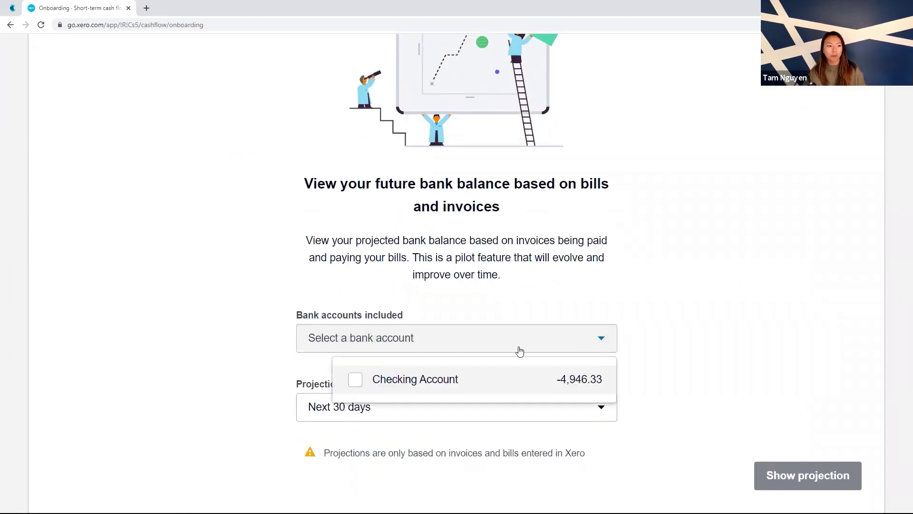
pyautogui.click(356, 381)
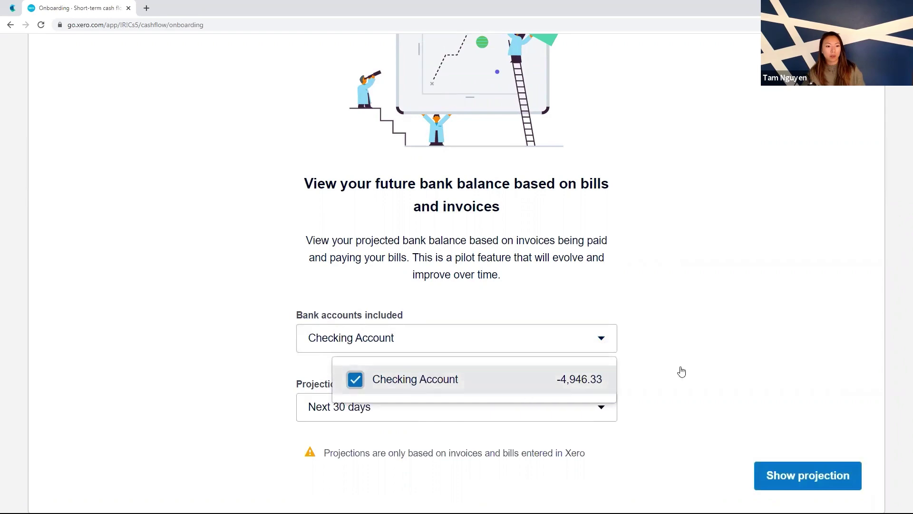
pyautogui.click(747, 357)
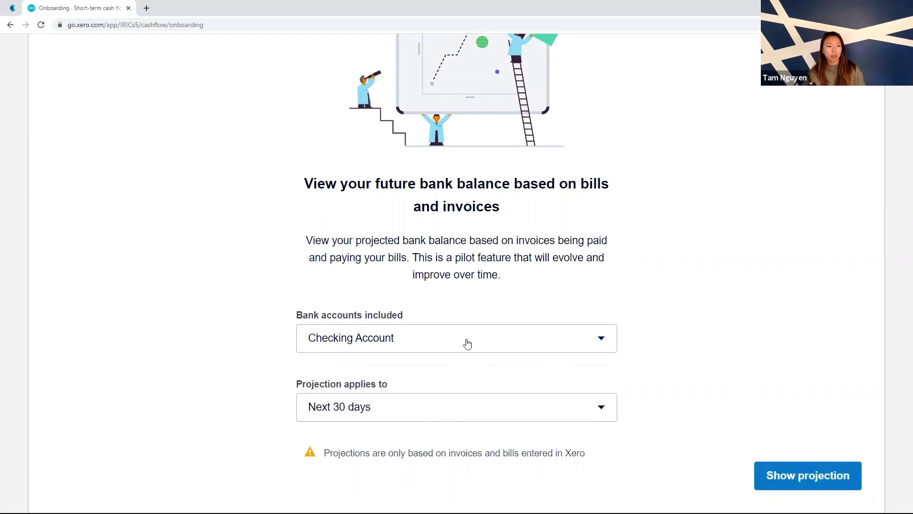
pyautogui.click(829, 476)
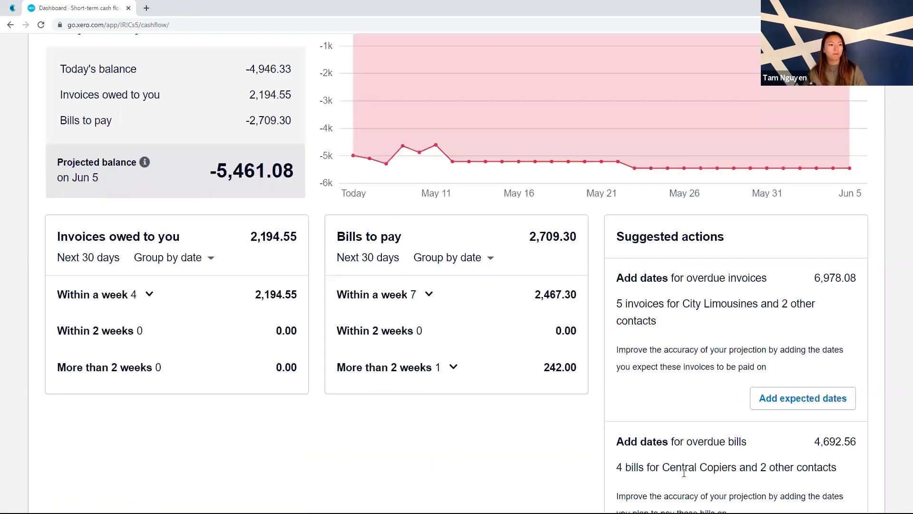
pyautogui.scroll(2, 424, 458)
pyautogui.scroll(-1, 442, 470)
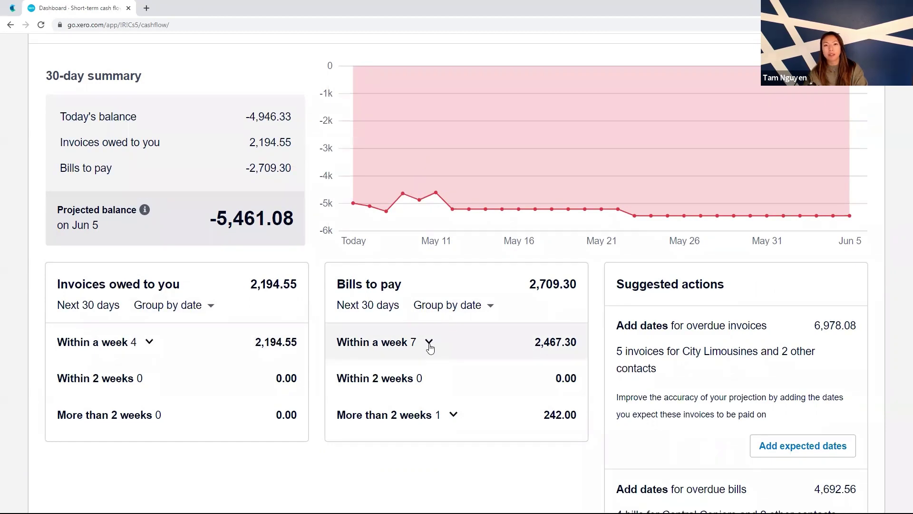
pyautogui.scroll(1, 369, 258)
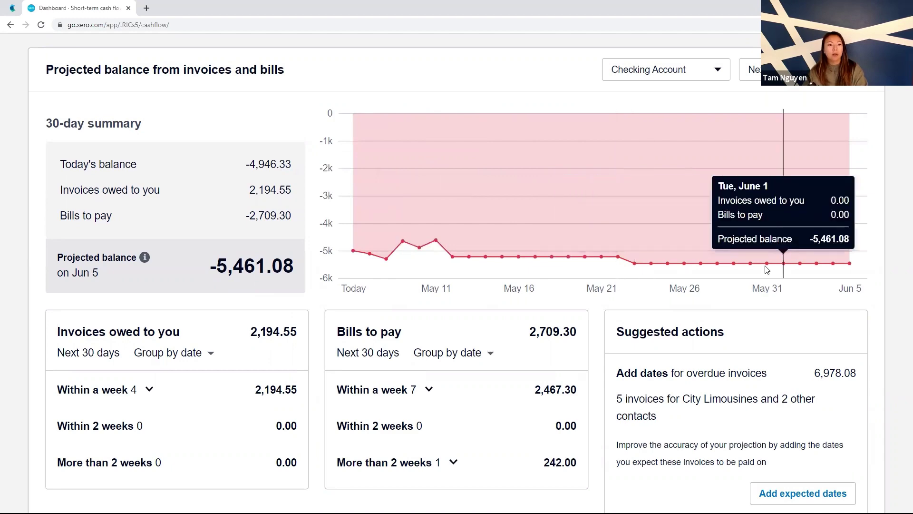
pyautogui.scroll(-4, 701, 354)
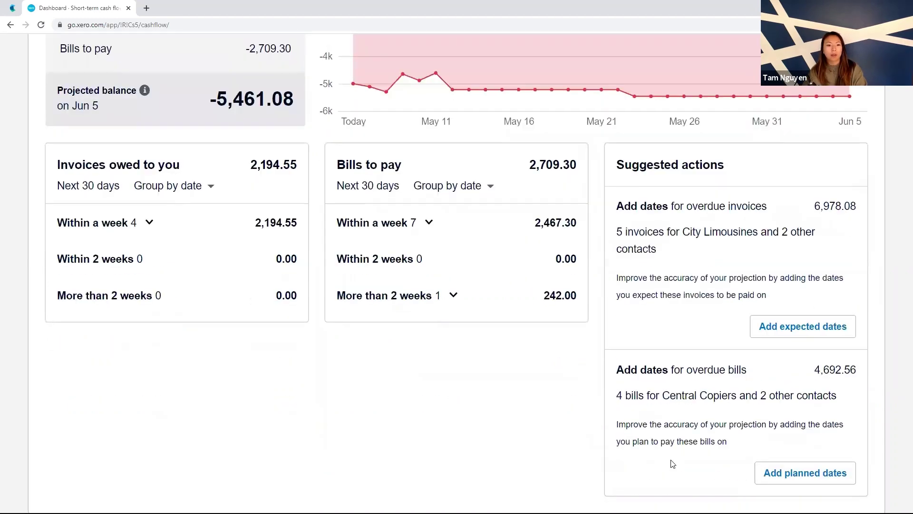
pyautogui.scroll(10, 672, 463)
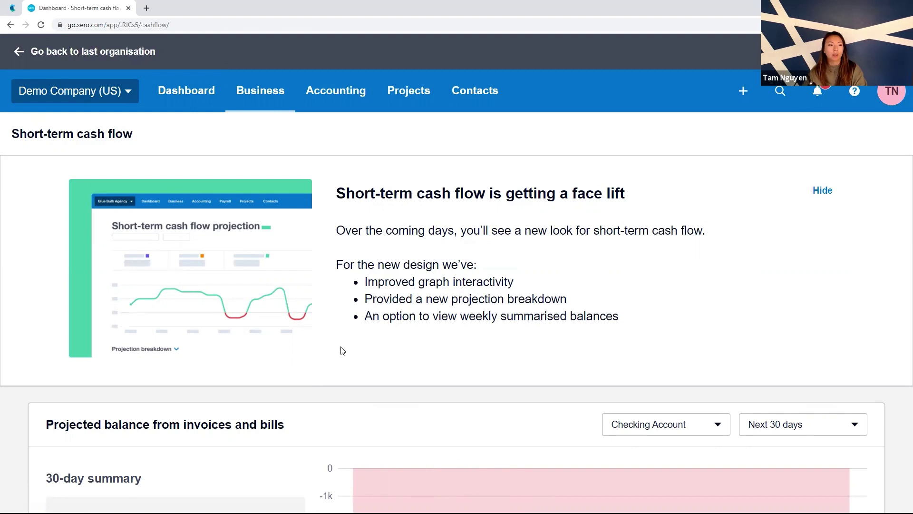
# - Open the Business snapshot and examine its year-to-date profitability, efficiency, and financial position and cash sections
pyautogui.click(262, 95)
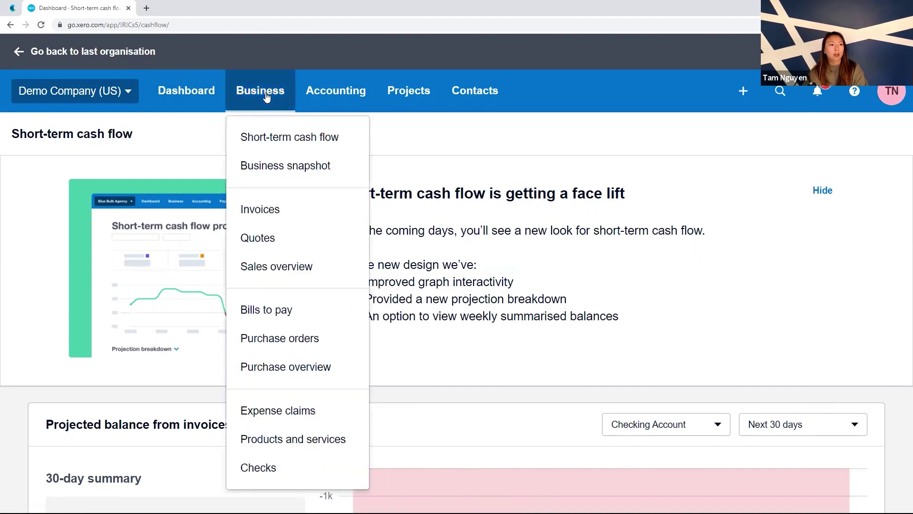
pyautogui.click(331, 172)
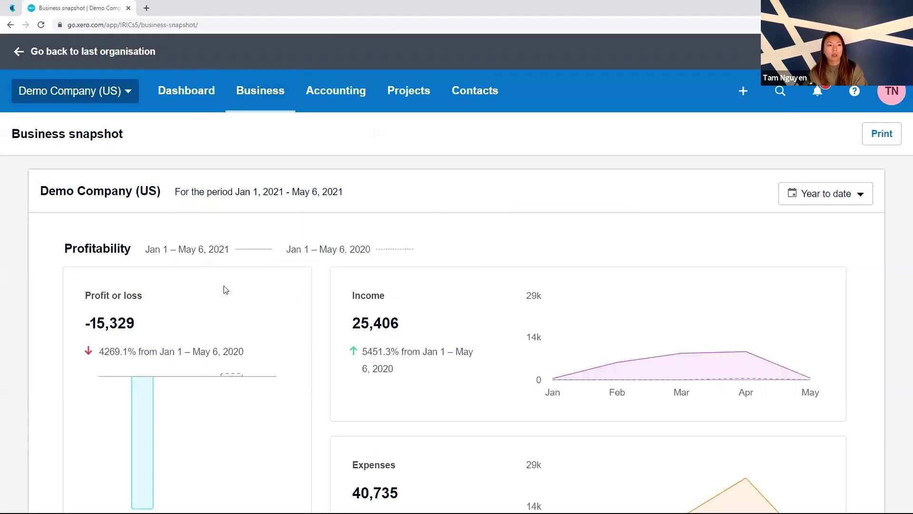
pyautogui.scroll(-3, 226, 290)
pyautogui.scroll(1, 226, 289)
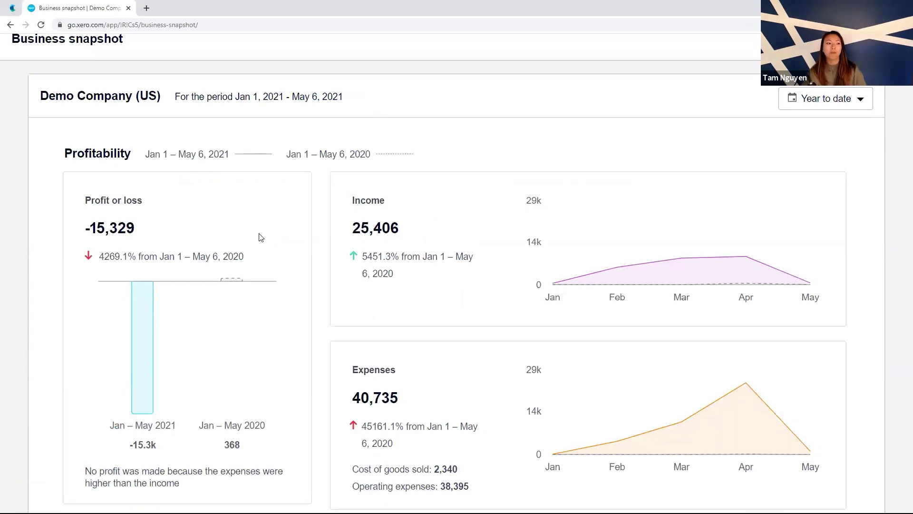
pyautogui.scroll(-1, 261, 237)
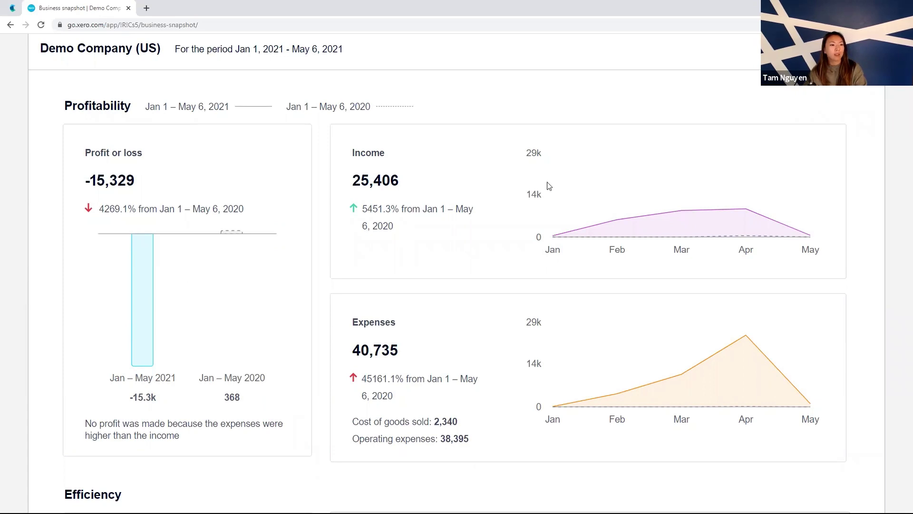
pyautogui.moveTo(565, 220)
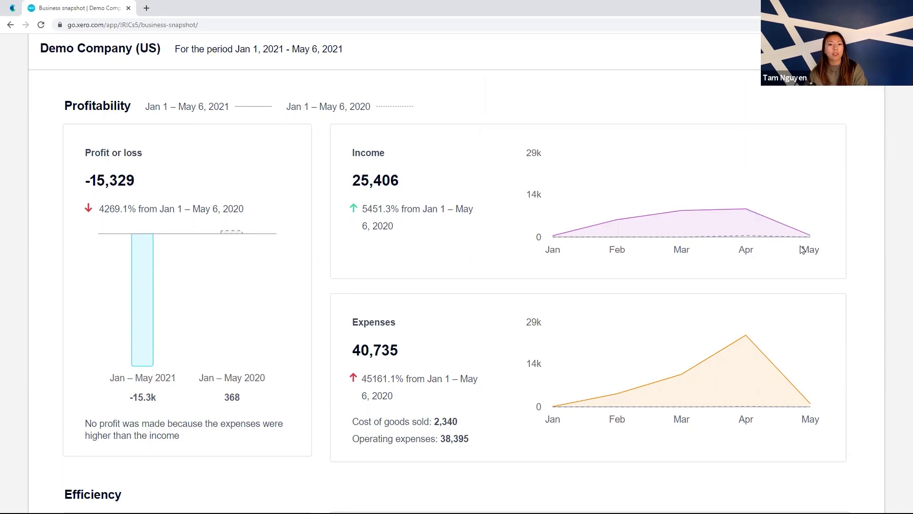
pyautogui.scroll(-1, 800, 246)
pyautogui.scroll(-1, 803, 249)
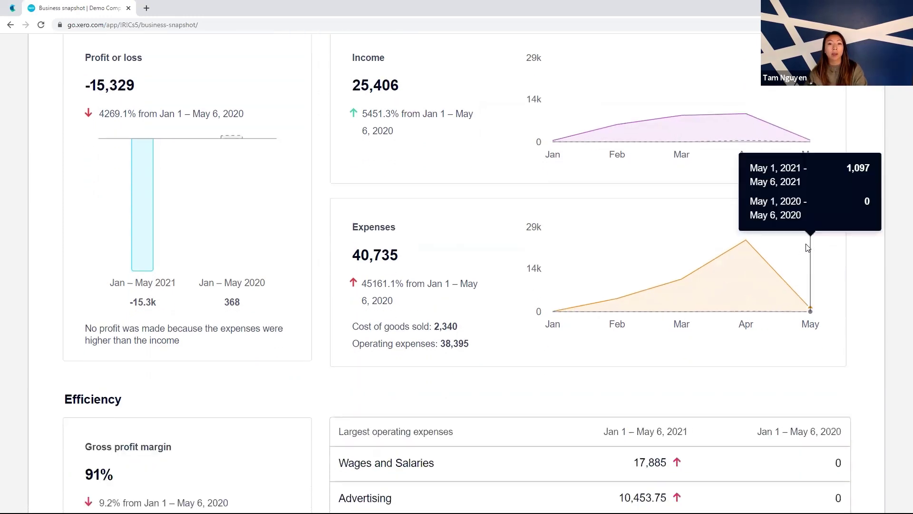
pyautogui.scroll(-3, 538, 299)
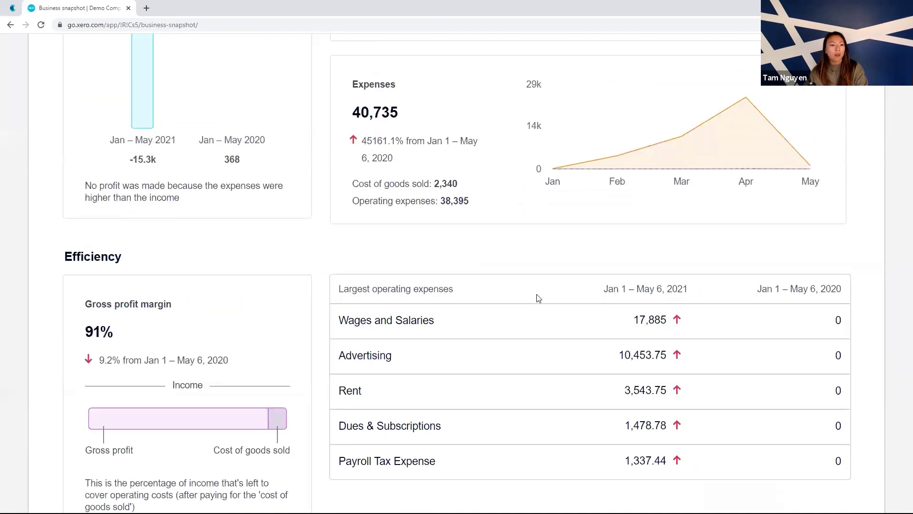
pyautogui.scroll(-1, 538, 298)
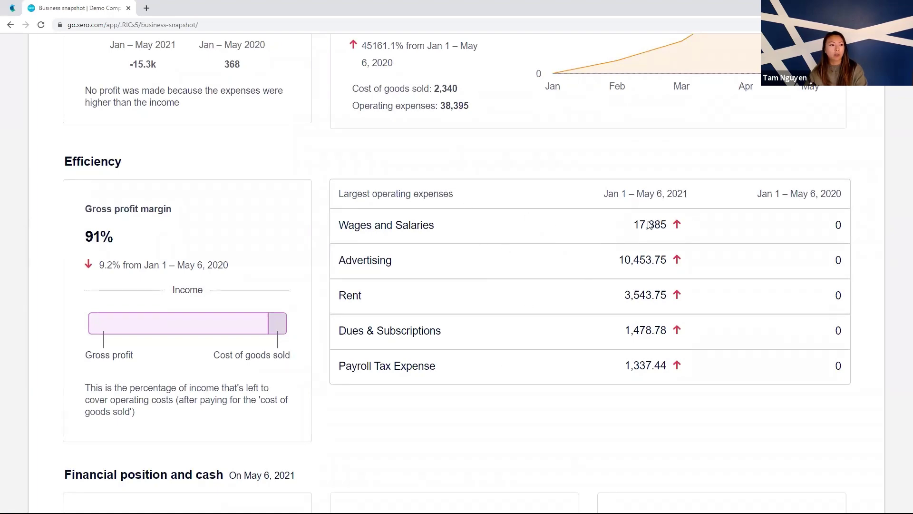
pyautogui.scroll(-3, 495, 304)
pyautogui.scroll(-1, 507, 303)
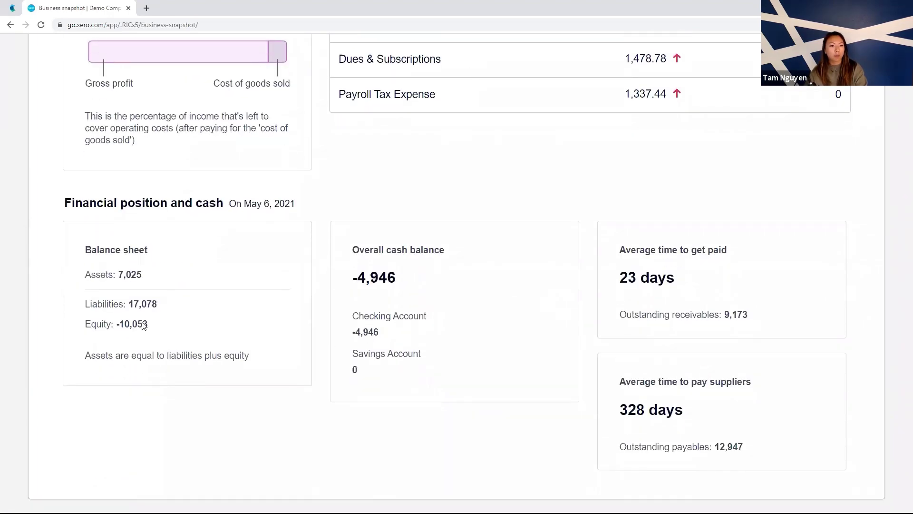
pyautogui.scroll(7, 197, 389)
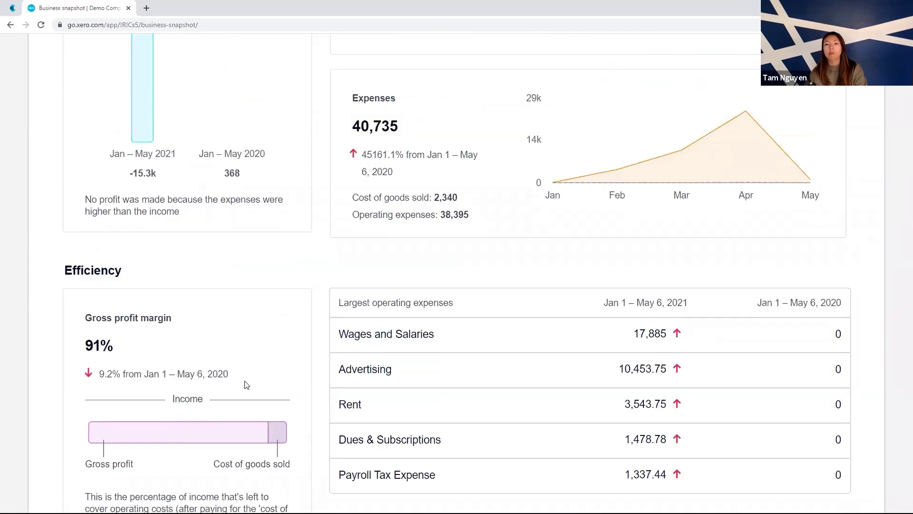
pyautogui.scroll(4, 566, 363)
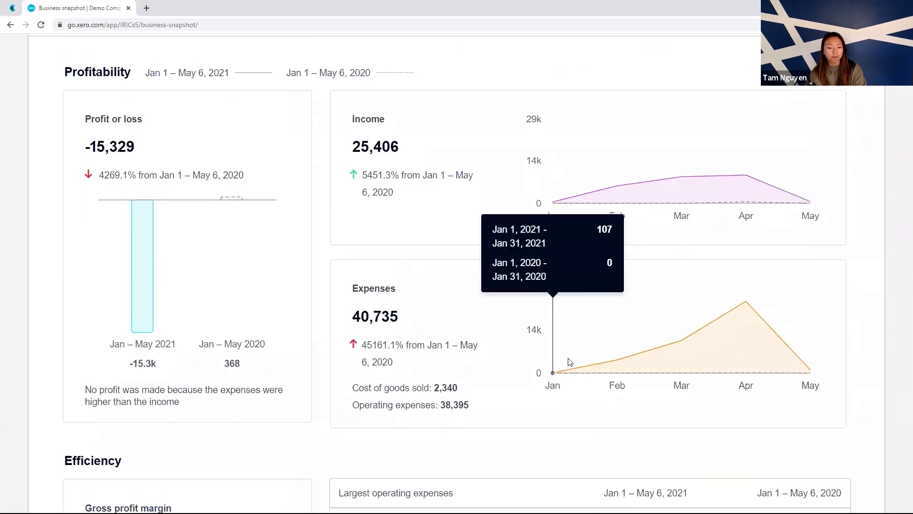
# - Return to the dashboard, open the Checking Account's bank reconciliation and hide its help banner
pyautogui.scroll(4, 575, 348)
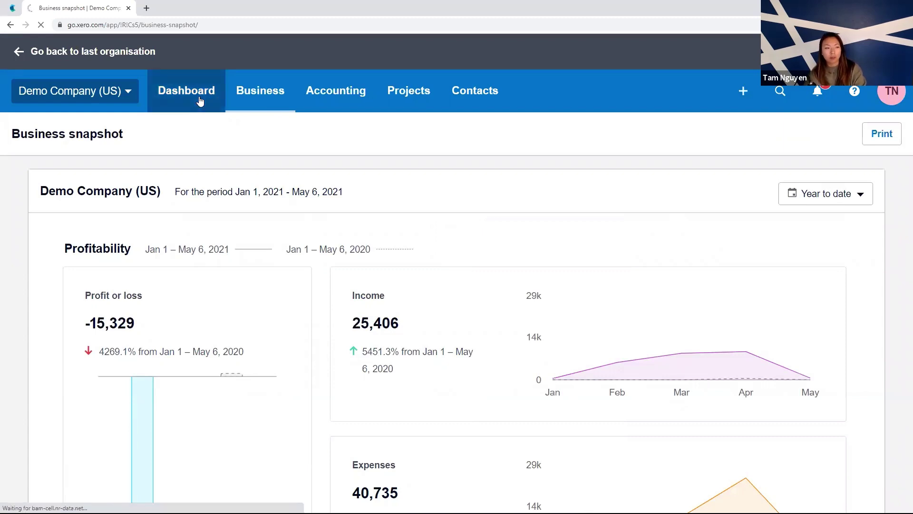
pyautogui.click(184, 98)
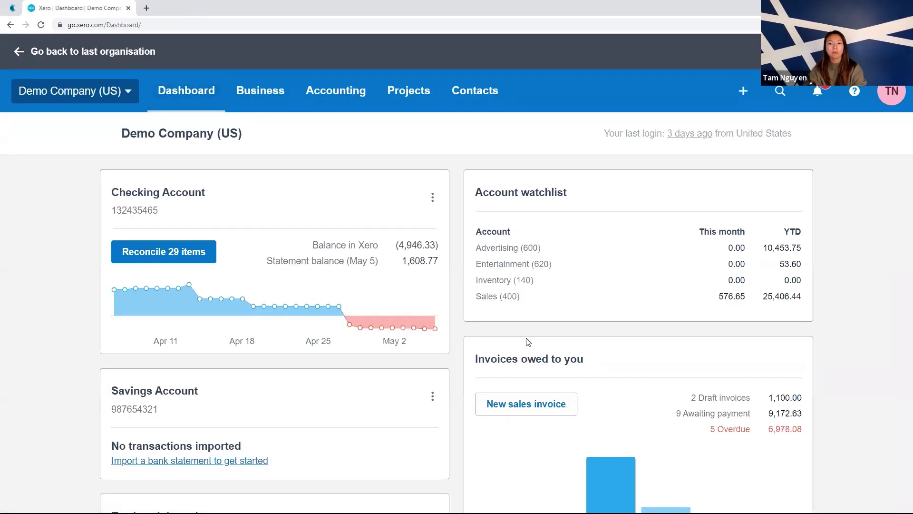
pyautogui.scroll(-1, 490, 397)
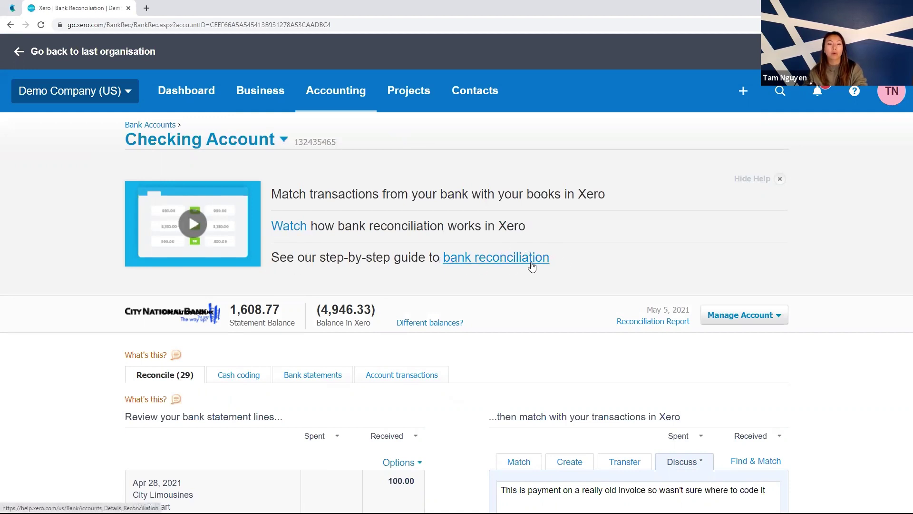
pyautogui.click(781, 180)
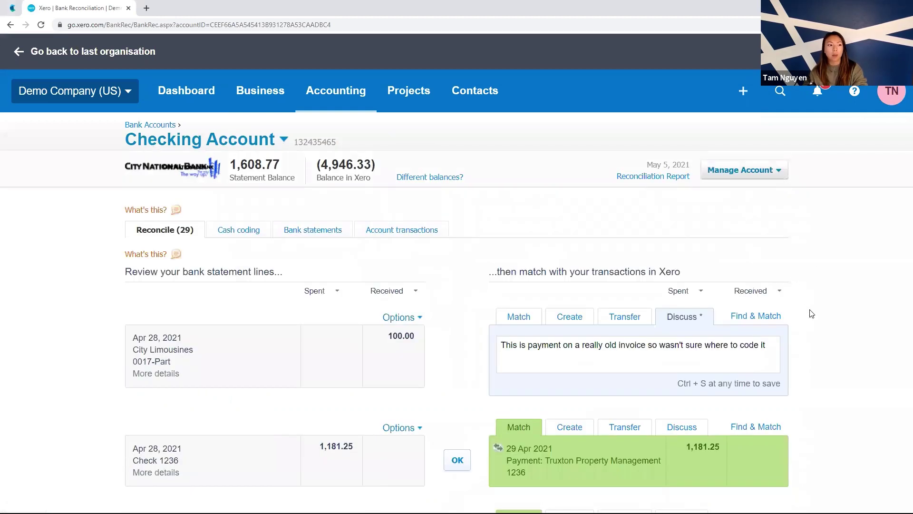
# - Examine the Checking Account's bank statement lines alongside their discussion notes, suggested matches and create options
pyautogui.scroll(-1, 804, 252)
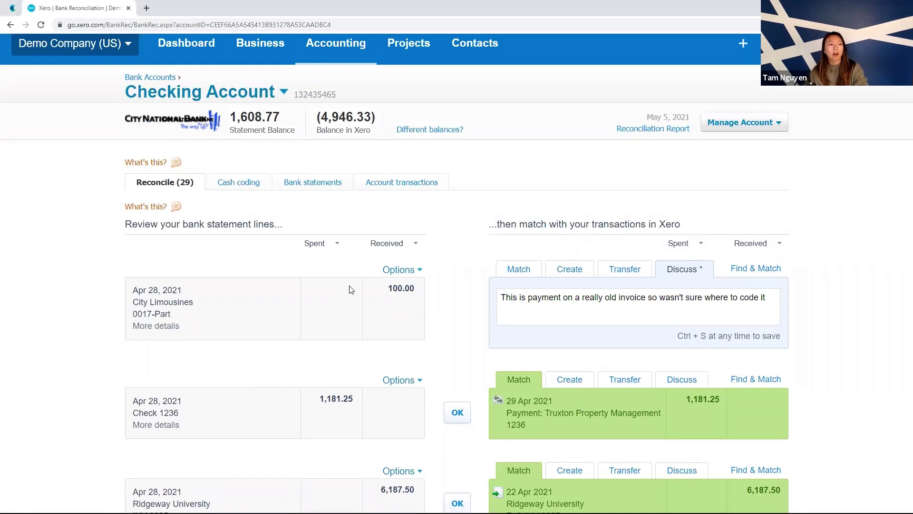
pyautogui.scroll(-1, 461, 281)
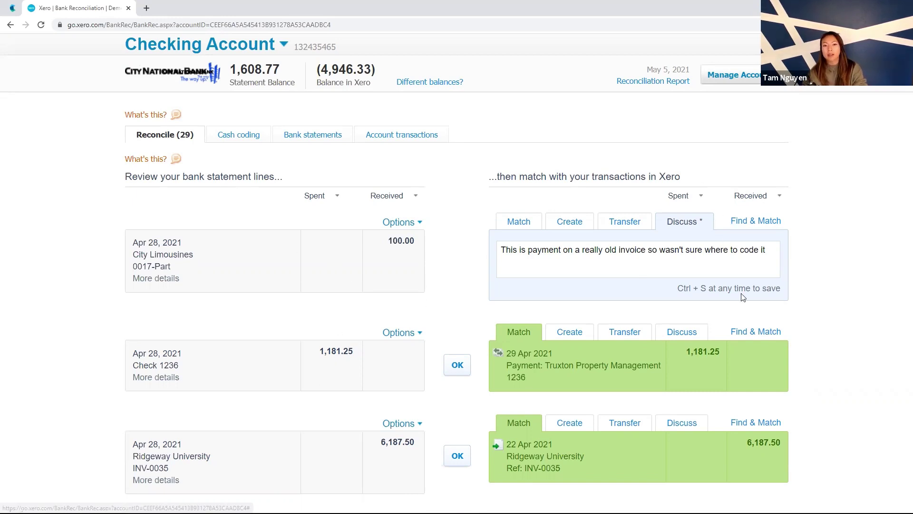
pyautogui.scroll(-1, 743, 297)
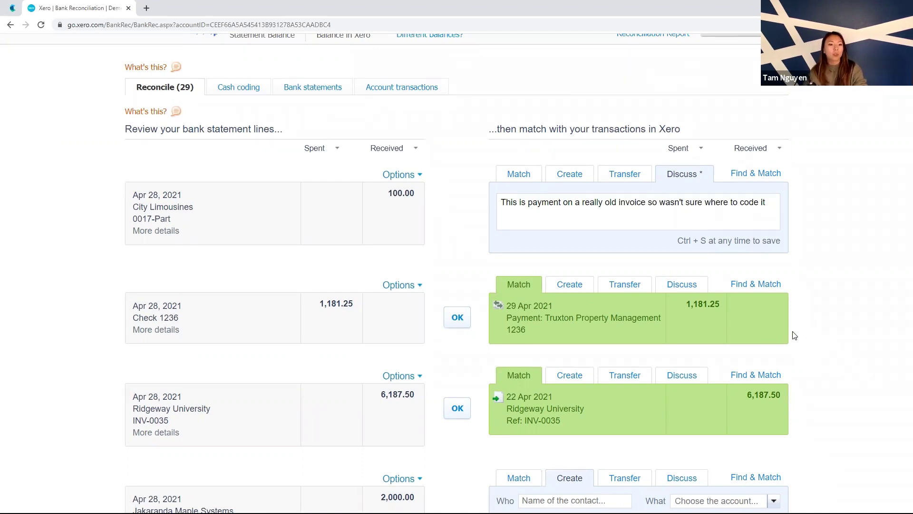
pyautogui.scroll(-1, 807, 340)
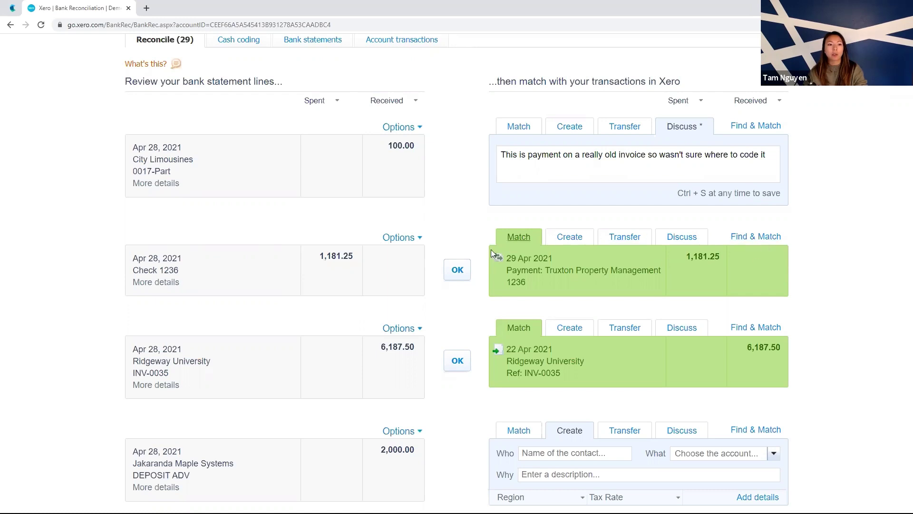
# - Reconcile the suggested matches for the 1,181.25 Truxton Property Management payment and the 6,187.50 Ridgeway University receipt
pyautogui.click(455, 275)
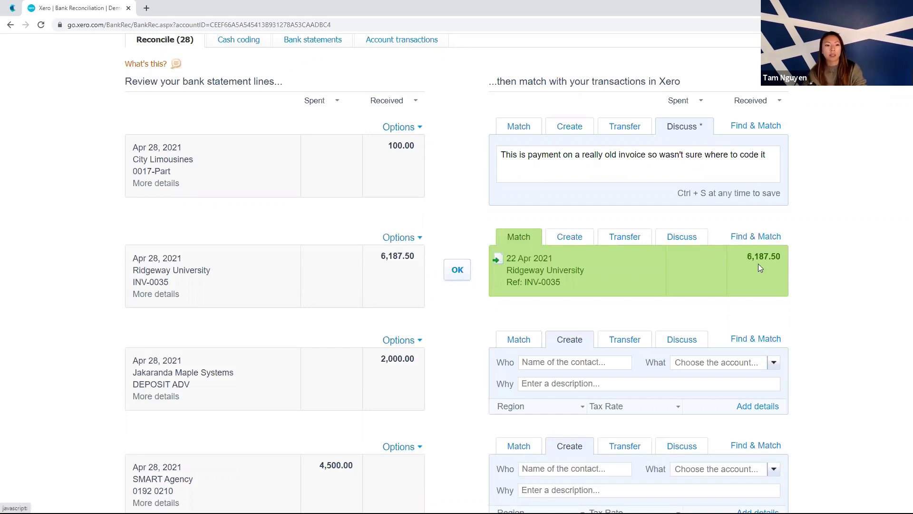
pyautogui.moveTo(135, 271); pyautogui.dragTo(213, 273)
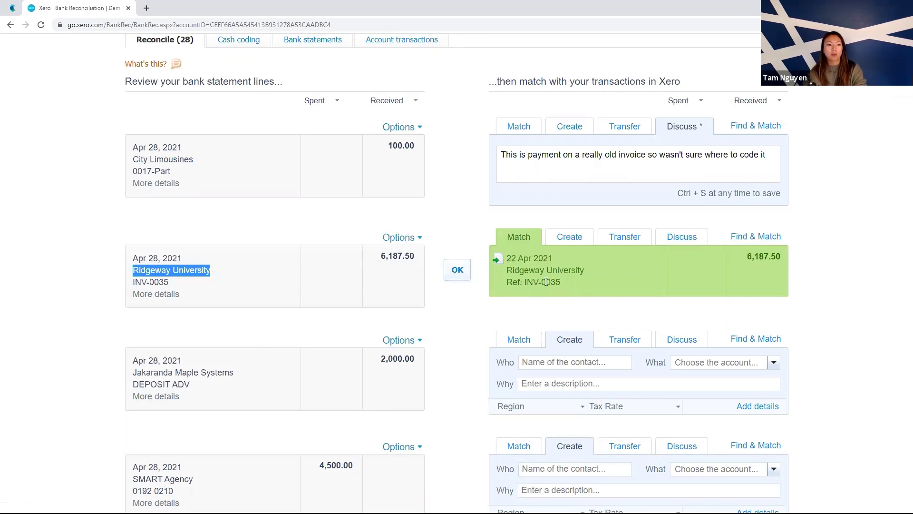
pyautogui.click(458, 270)
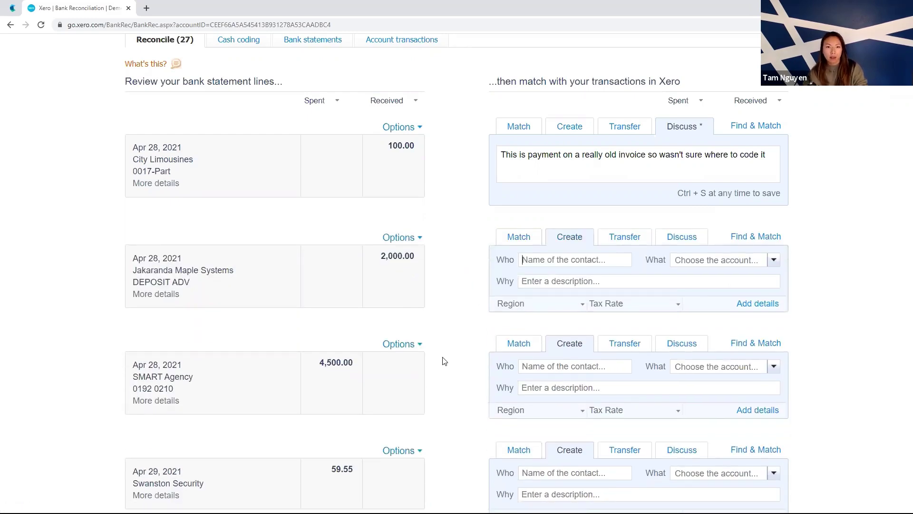
# - Find the 7-Eleven statement line with a suggested bank rule and open that rule for editing in a separate browser tab
pyautogui.scroll(-12, 443, 361)
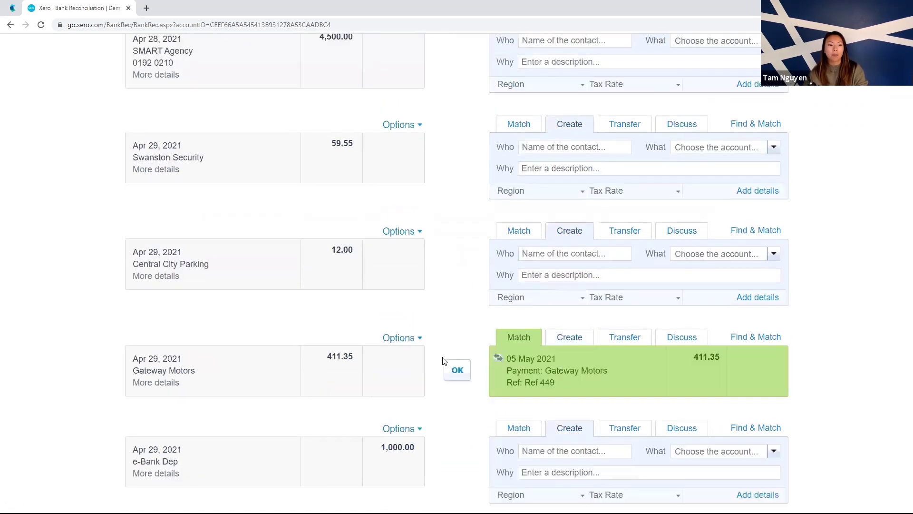
pyautogui.scroll(-3, 442, 361)
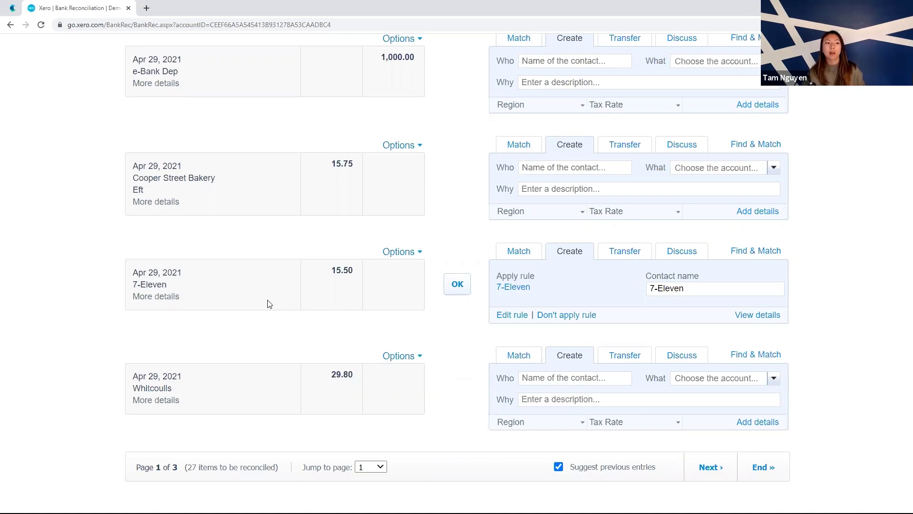
pyautogui.moveTo(179, 287); pyautogui.dragTo(329, 308)
pyautogui.click(279, 296)
pyautogui.rightClick(516, 292)
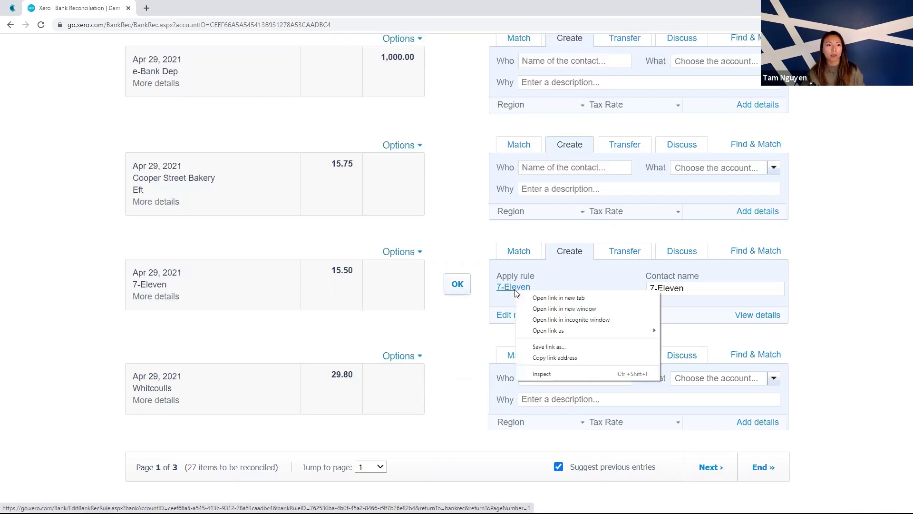
pyautogui.click(563, 299)
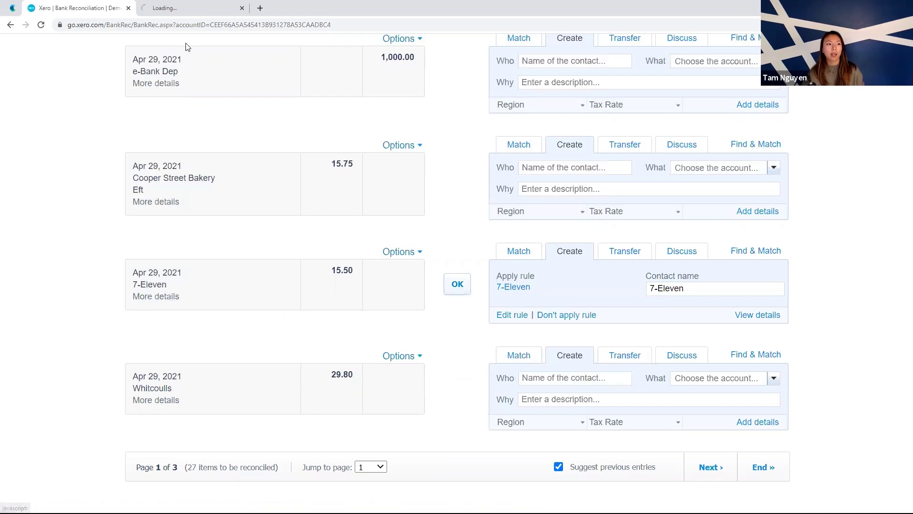
pyautogui.hotkey('ctrl', 'Tab')
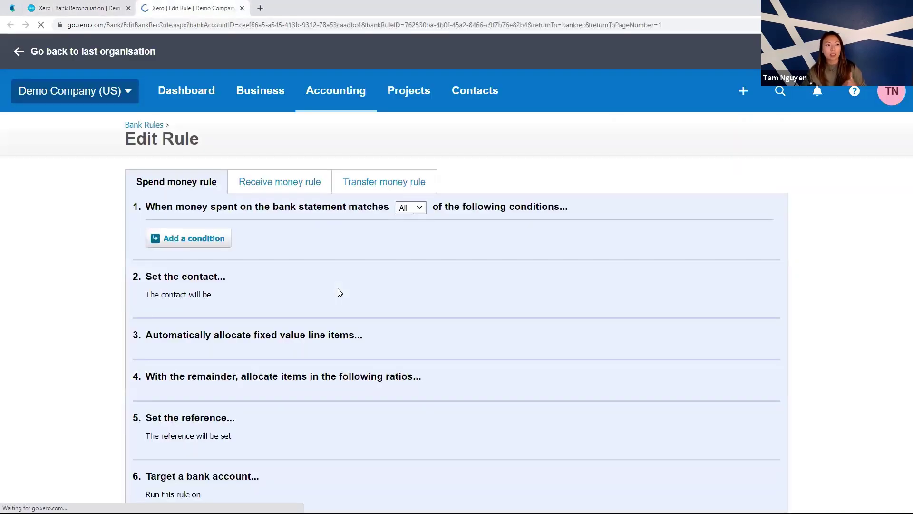
# - Examine the 7-Eleven rule's payee condition, contact, line description, expense account, reference and target bank account settings
pyautogui.scroll(-2, 693, 295)
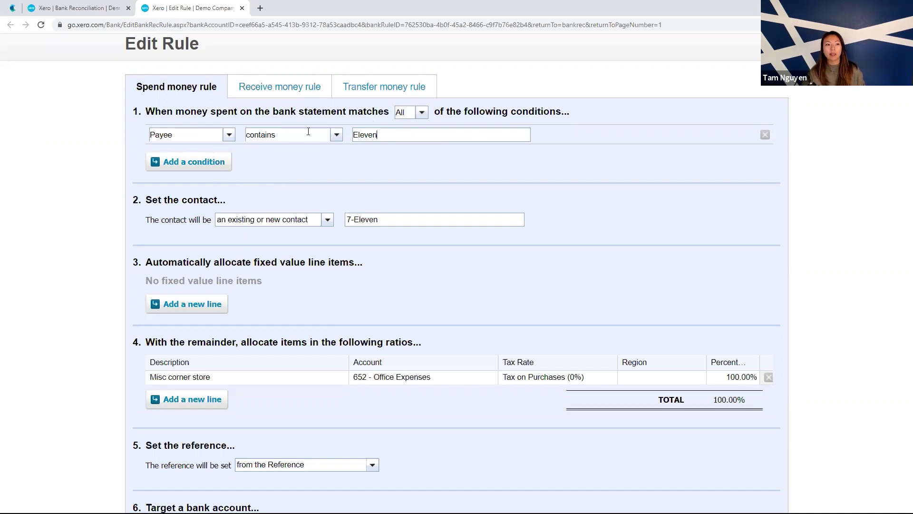
pyautogui.hotkey('ctrl', 'a')
pyautogui.scroll(-1, 370, 179)
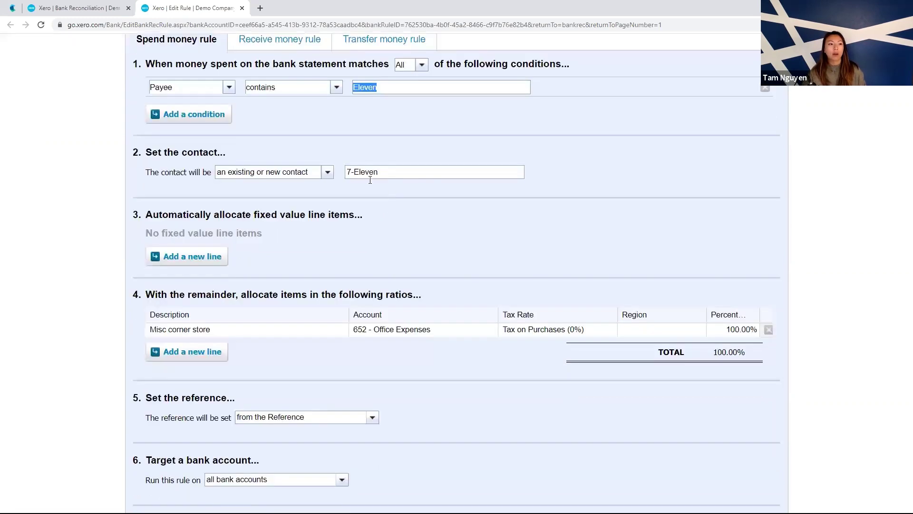
pyautogui.click(233, 333)
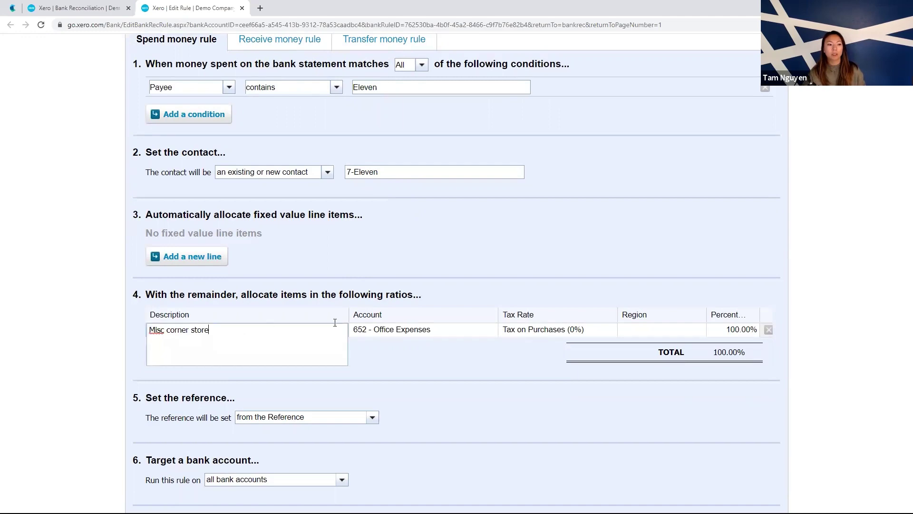
pyautogui.click(460, 329)
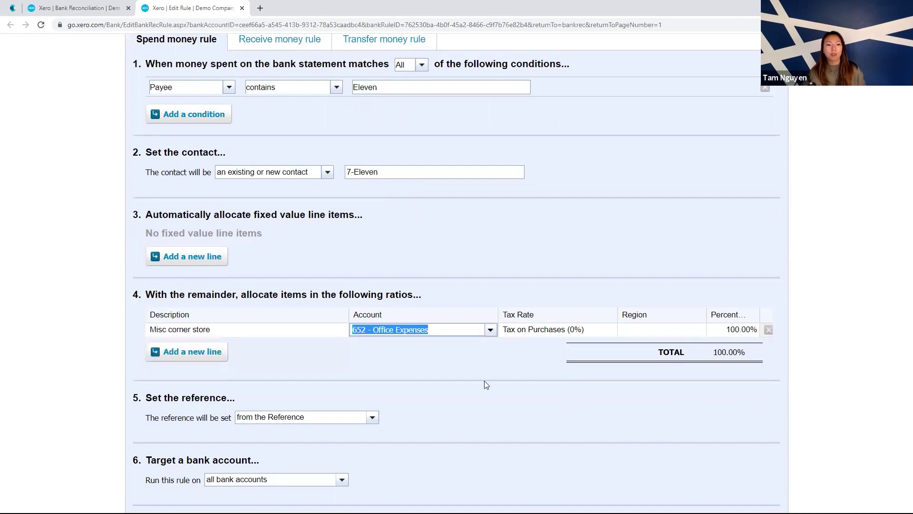
pyautogui.scroll(-3, 486, 384)
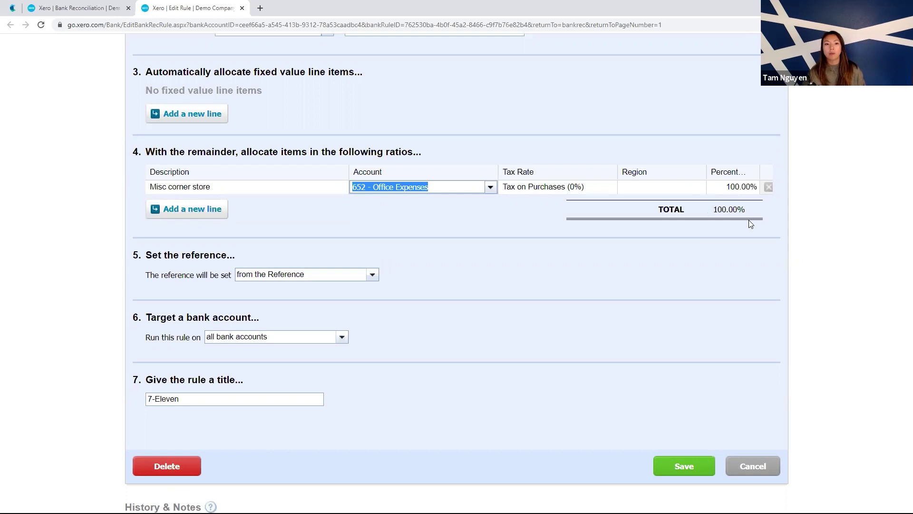
pyautogui.click(312, 345)
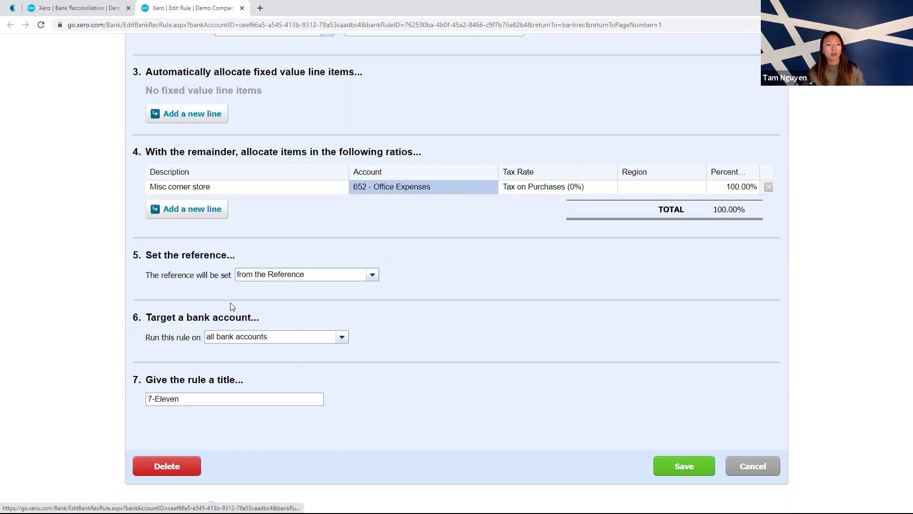
# - Change the bank rule's title to "7-Eleven - Office Exp" and save the rule
pyautogui.click(202, 397)
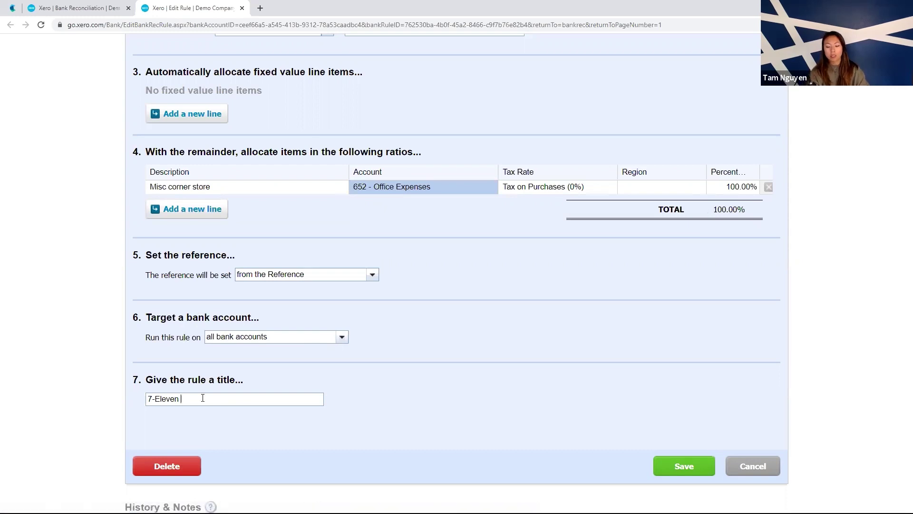
pyautogui.write('-  Office Exp')
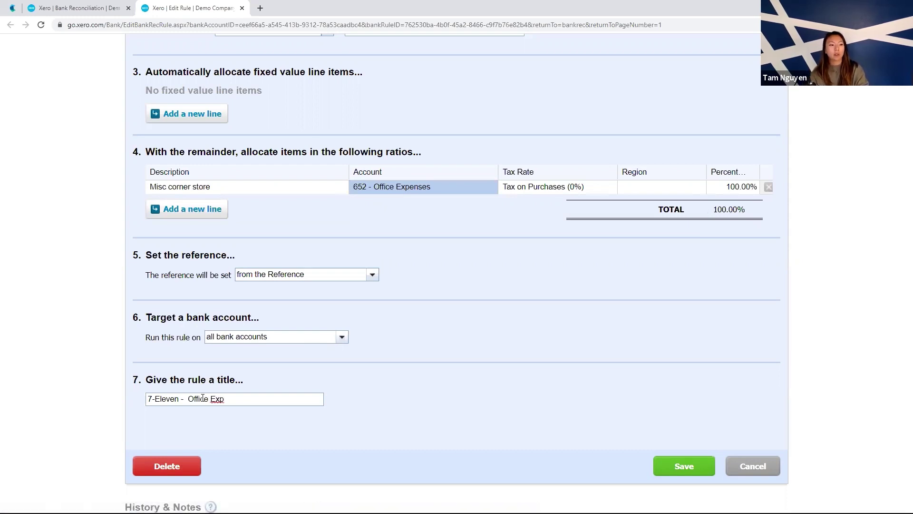
pyautogui.click(189, 398)
pyautogui.press('BackSpace')
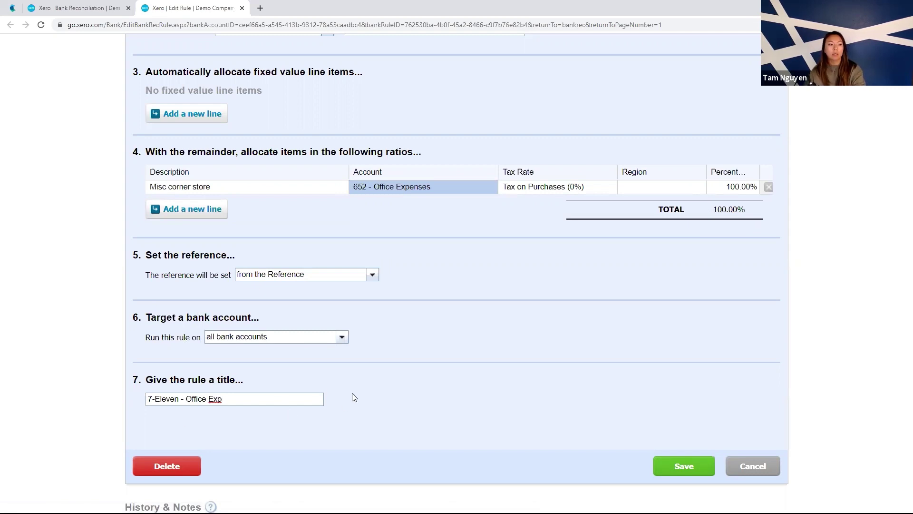
pyautogui.click(687, 466)
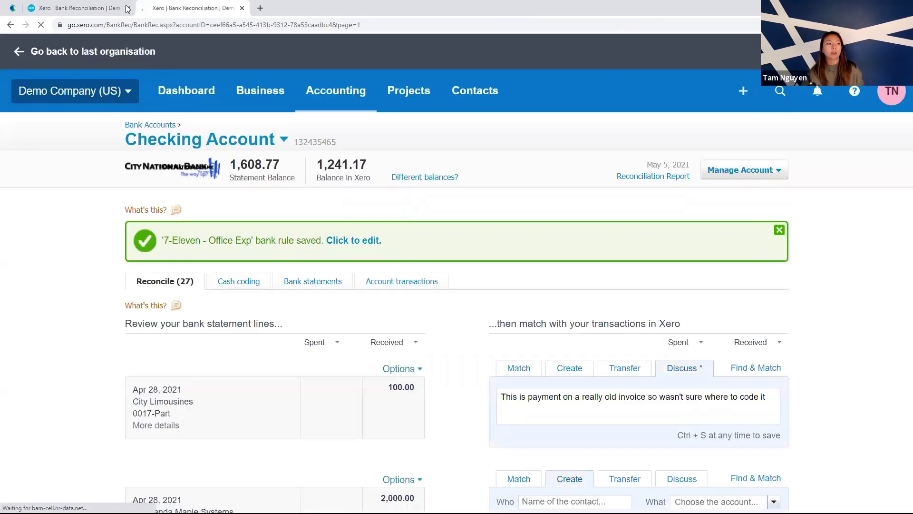
# - Reconcile the 15.50 7-Eleven line with its bank rule and the 15.00 Ridgeway Banking Corporation fee with its suggested bank service charge coding
pyautogui.scroll(-15, 442, 333)
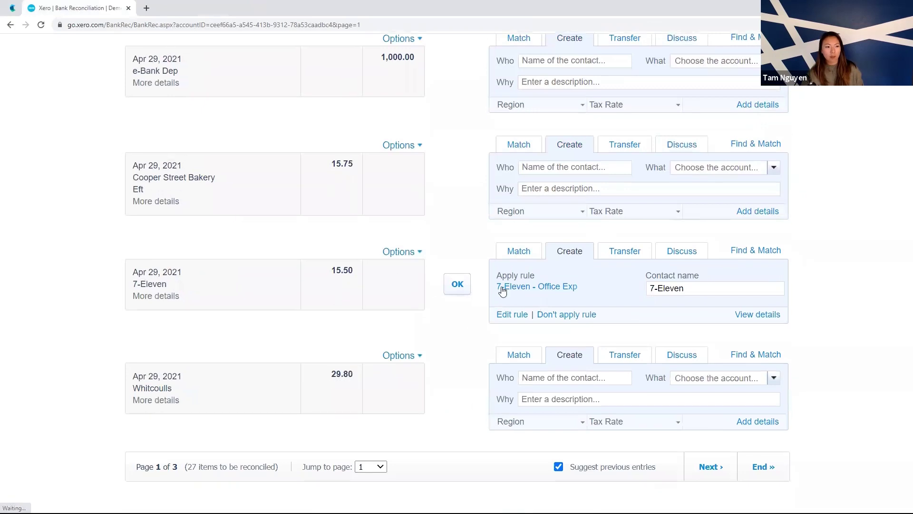
pyautogui.click(458, 284)
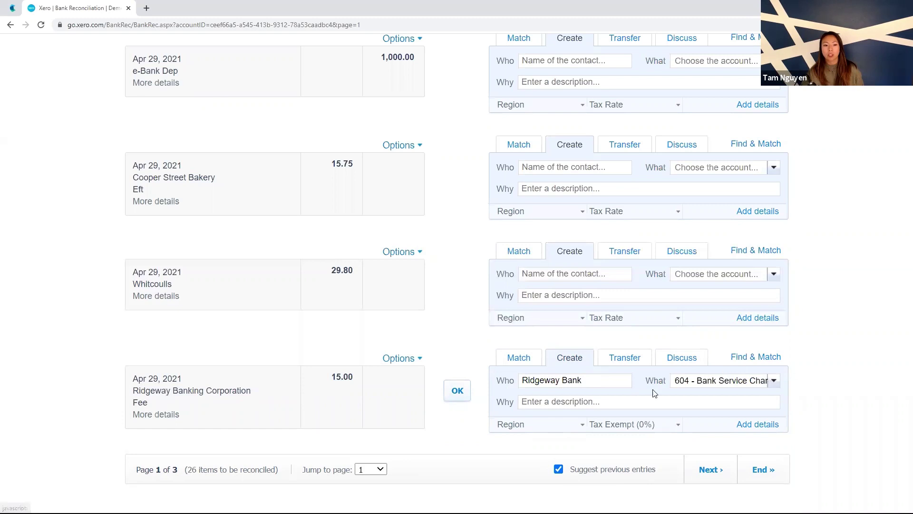
pyautogui.click(458, 396)
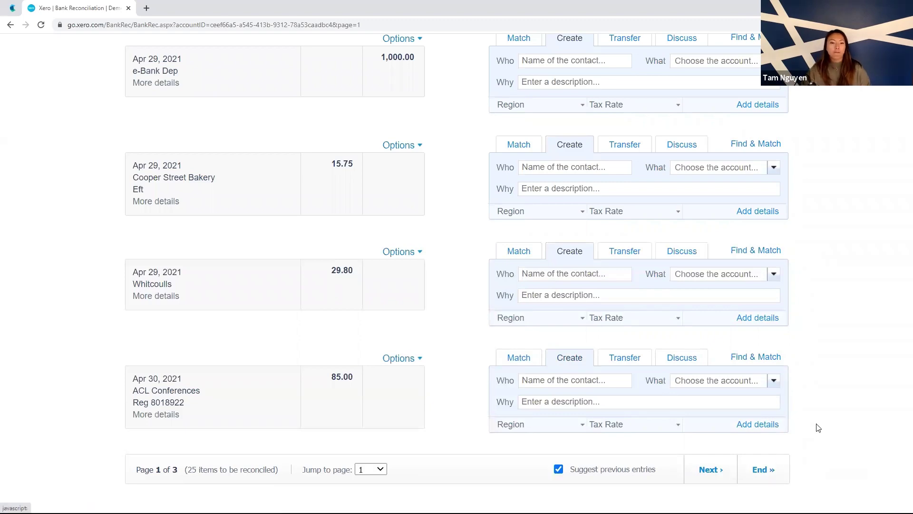
# - Open cash coding for the Checking Account and sort the statement lines by payee in ascending order
pyautogui.scroll(9, 828, 425)
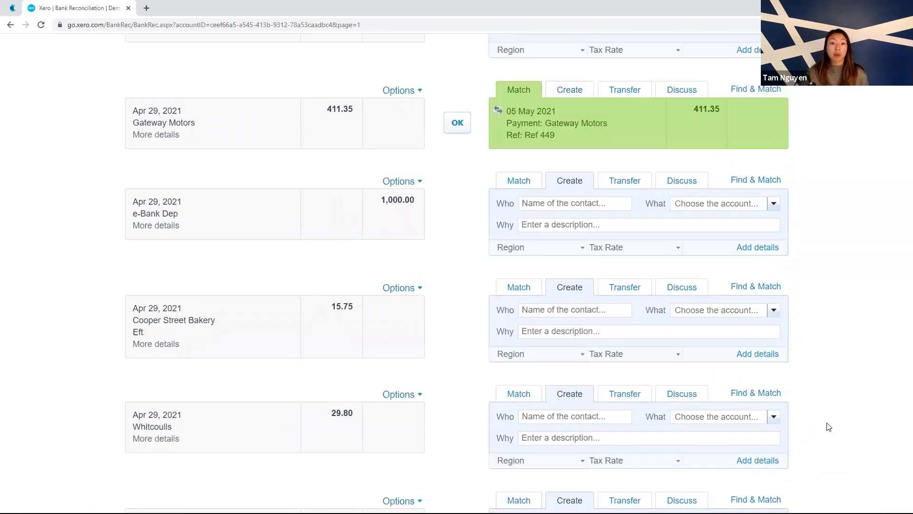
pyautogui.scroll(13, 828, 426)
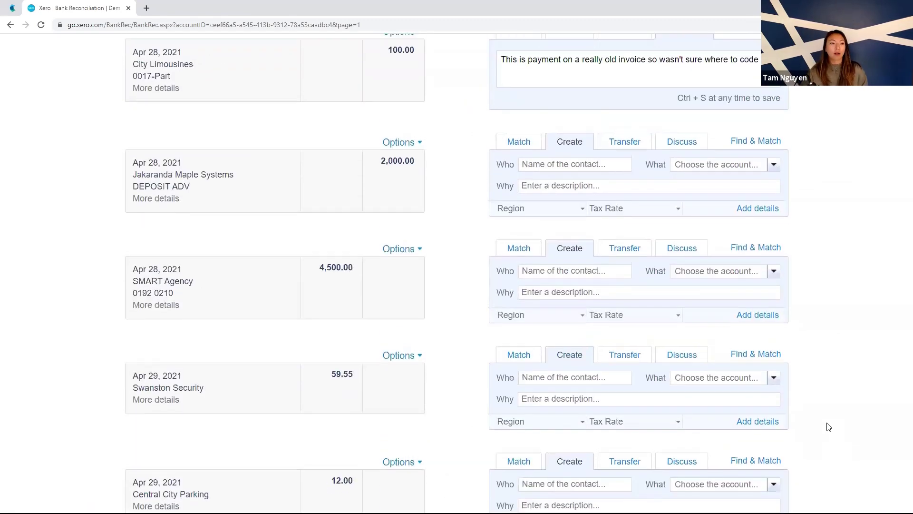
pyautogui.scroll(1, 828, 426)
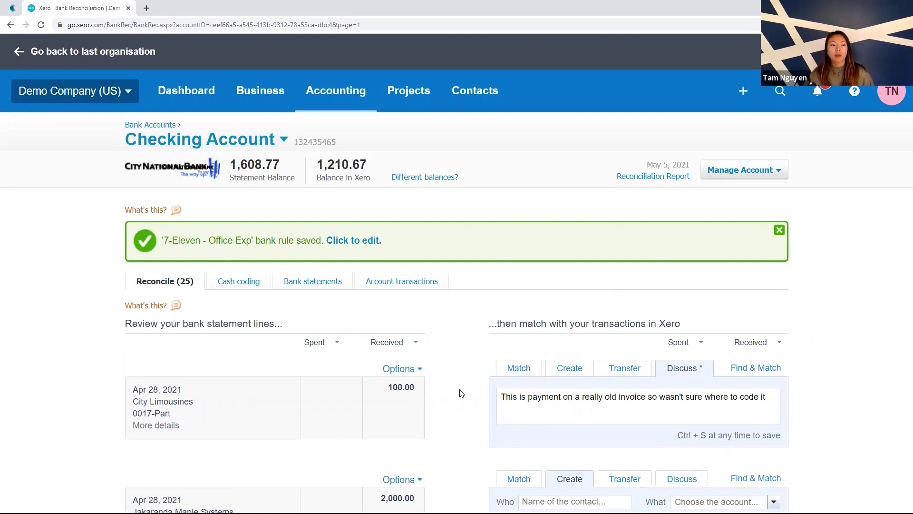
pyautogui.scroll(-1, 461, 393)
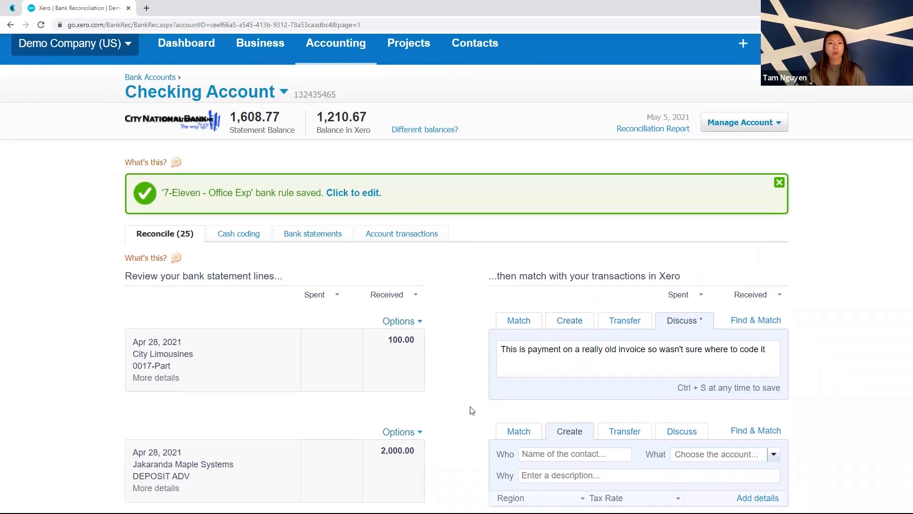
pyautogui.click(239, 234)
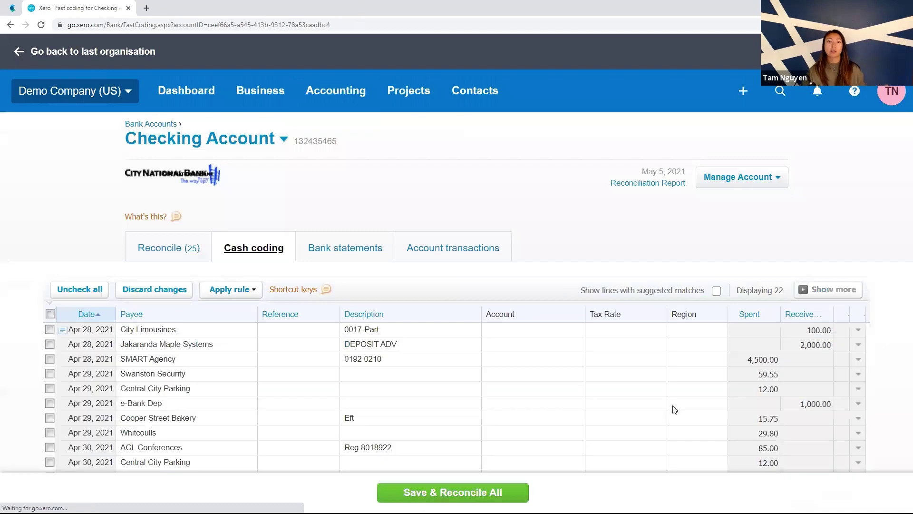
pyautogui.scroll(-3, 433, 385)
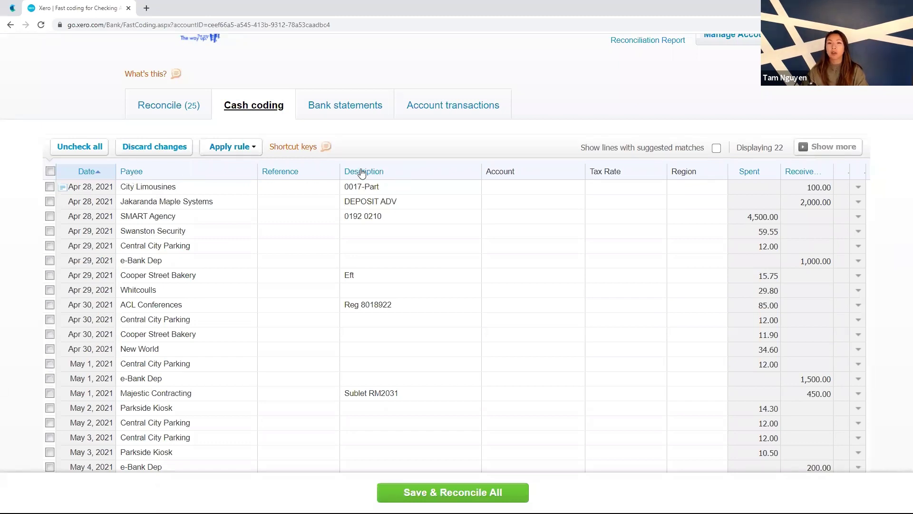
pyautogui.click(137, 173)
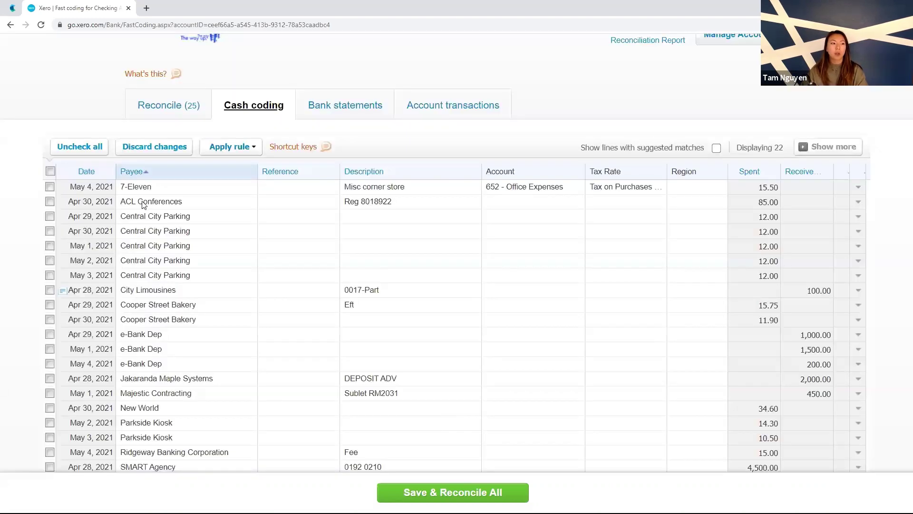
# - Look at the bank rule, split and delete options available for the Apr 30 Central City Parking line
pyautogui.hotkey('ctrl', '+')
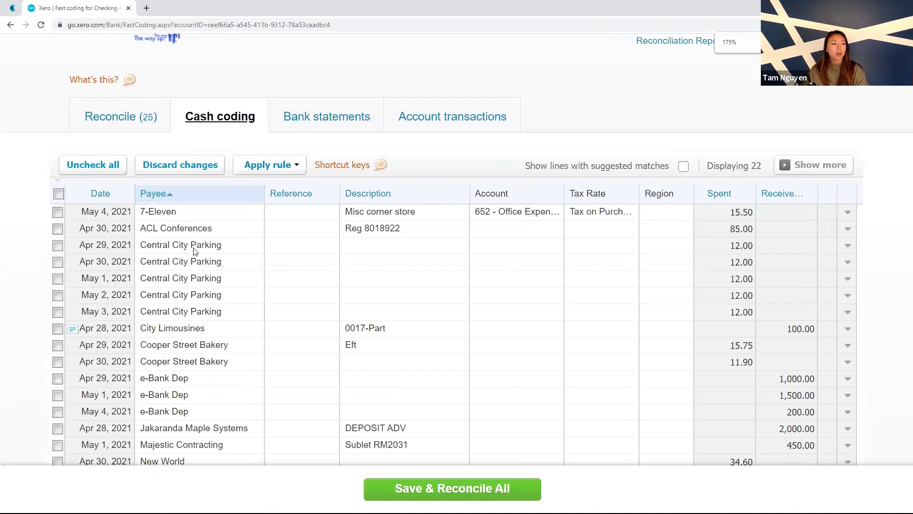
pyautogui.scroll(-1, 200, 241)
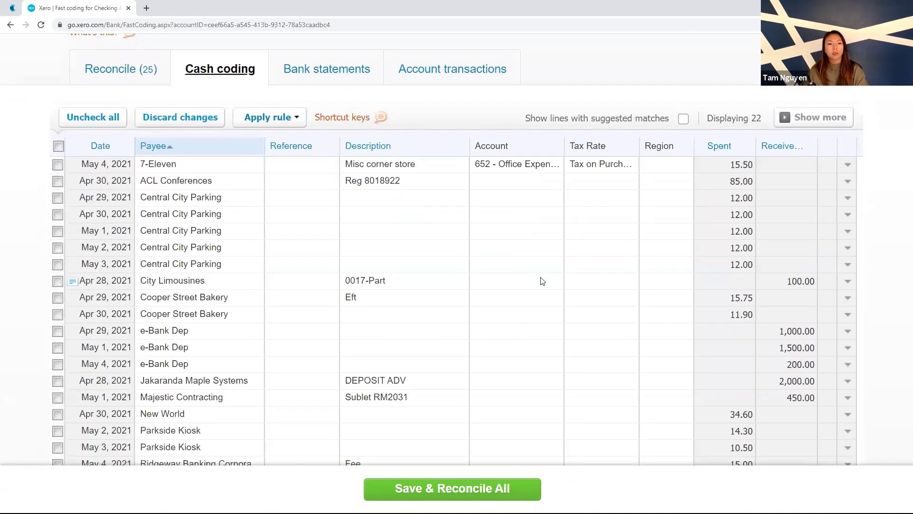
pyautogui.scroll(-1, 542, 281)
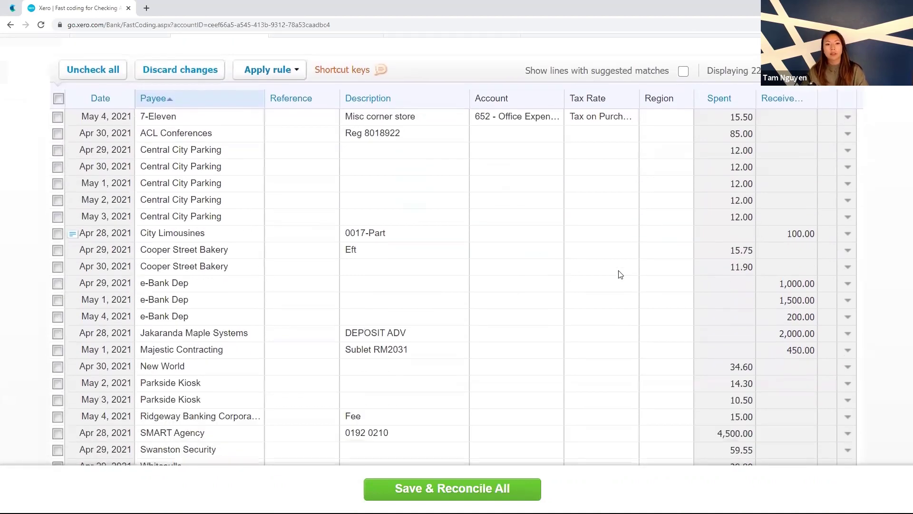
pyautogui.click(848, 168)
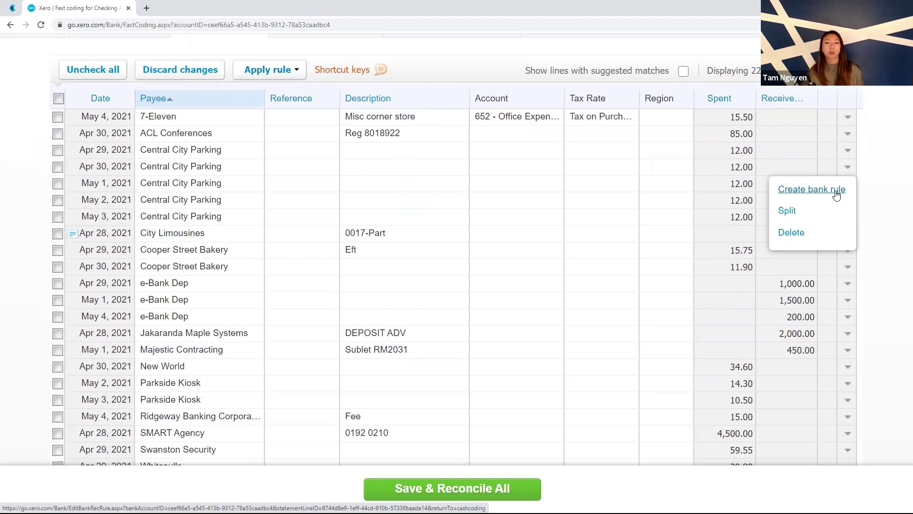
pyautogui.click(871, 171)
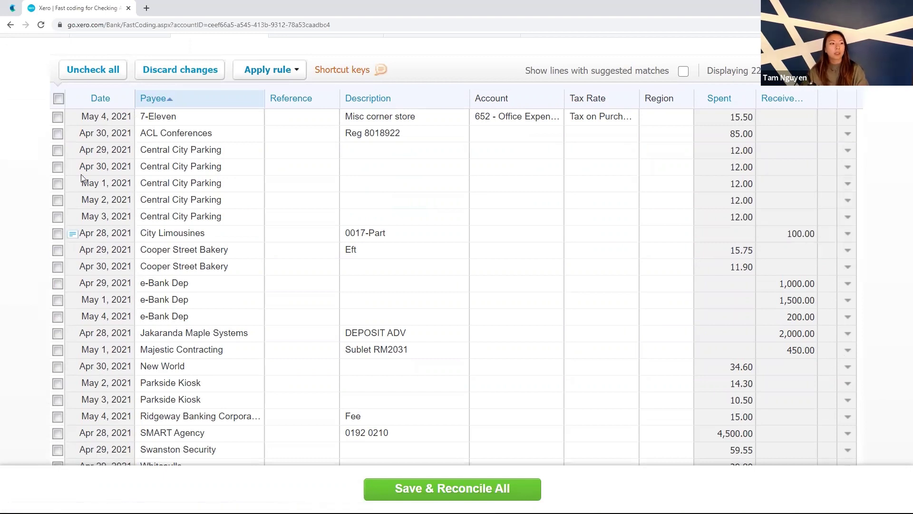
# - Select the five Central City Parking lines and the two Parkside Kiosk lines in cash coding
pyautogui.click(57, 151)
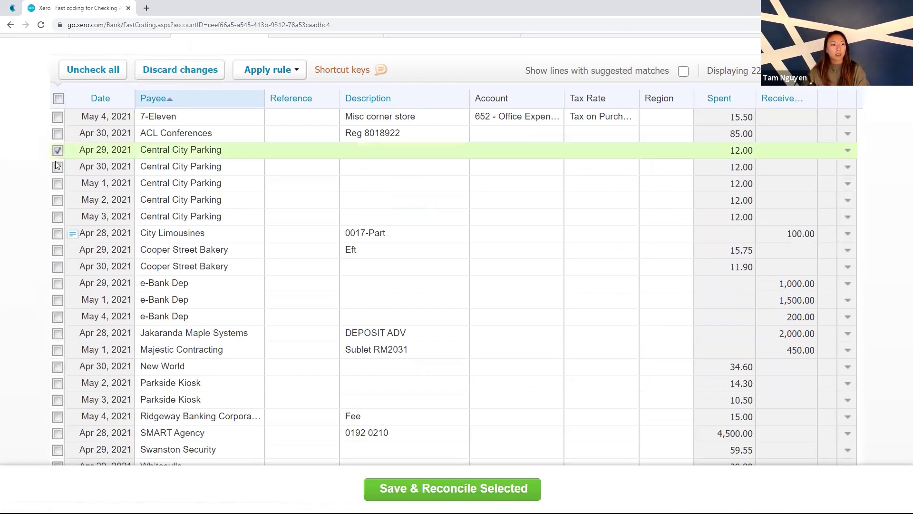
pyautogui.keyDown('shift'); pyautogui.click(57, 217); pyautogui.keyUp('shift')
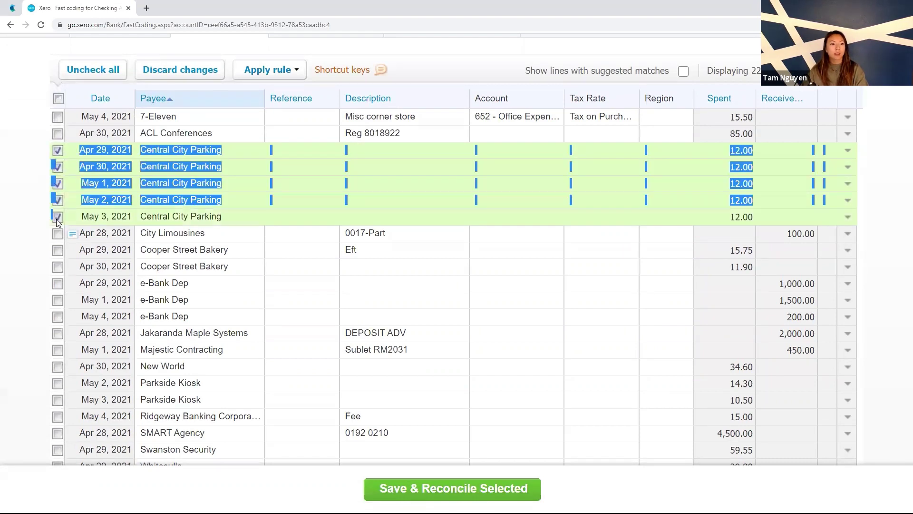
pyautogui.scroll(-1, 63, 319)
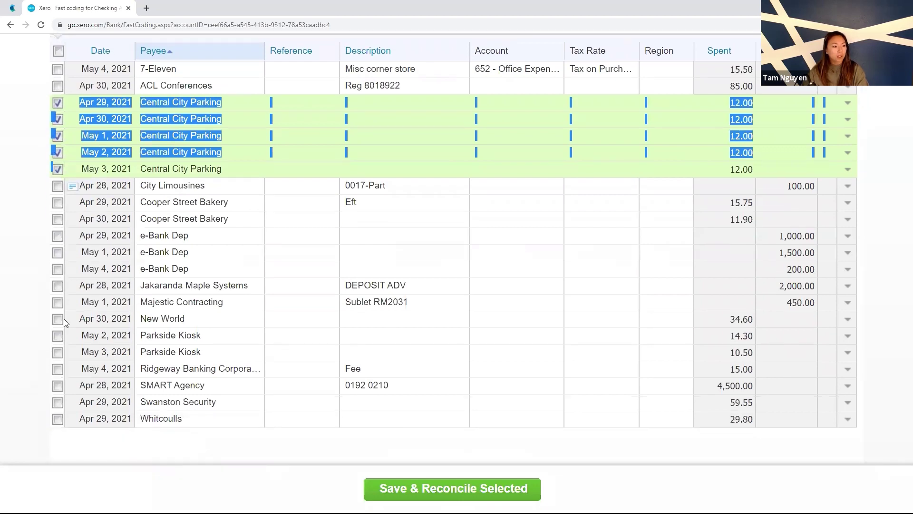
pyautogui.click(59, 335)
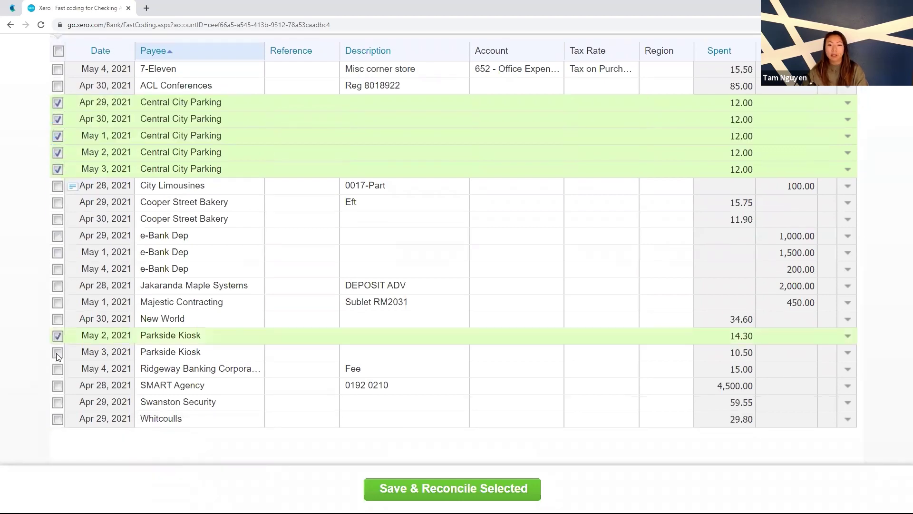
pyautogui.click(57, 353)
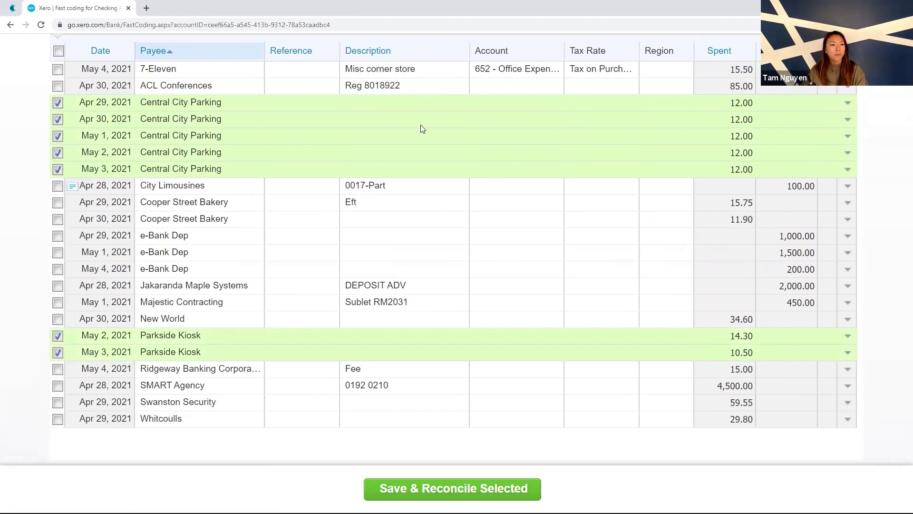
pyautogui.scroll(1, 409, 162)
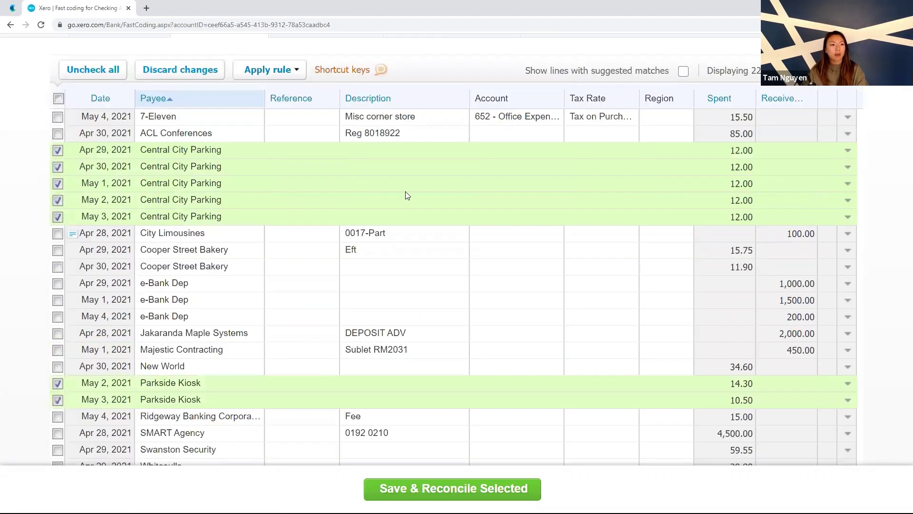
# - Code the selected lines with description "parking fees", account 648 - Automobile Expenses and tax rate Tax Exempt (0%)
pyautogui.click(404, 187)
pyautogui.write('parking fees')
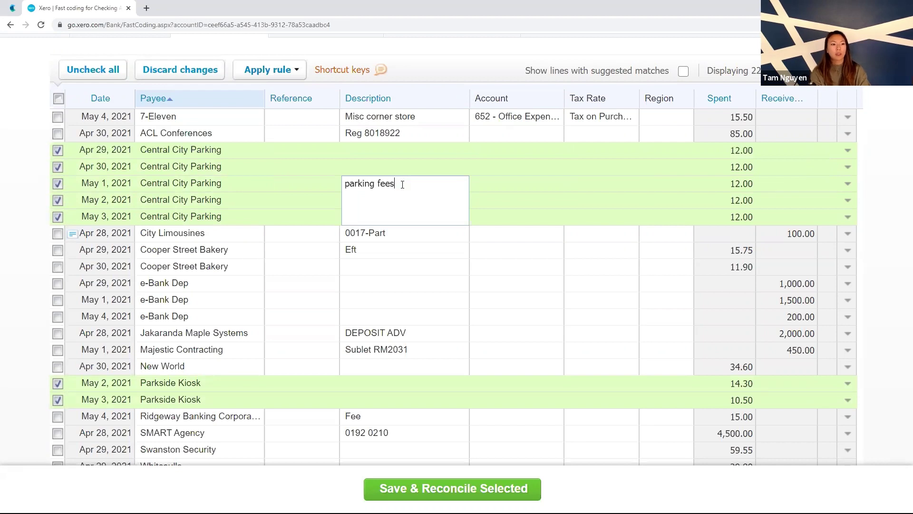
pyautogui.press('Tab')
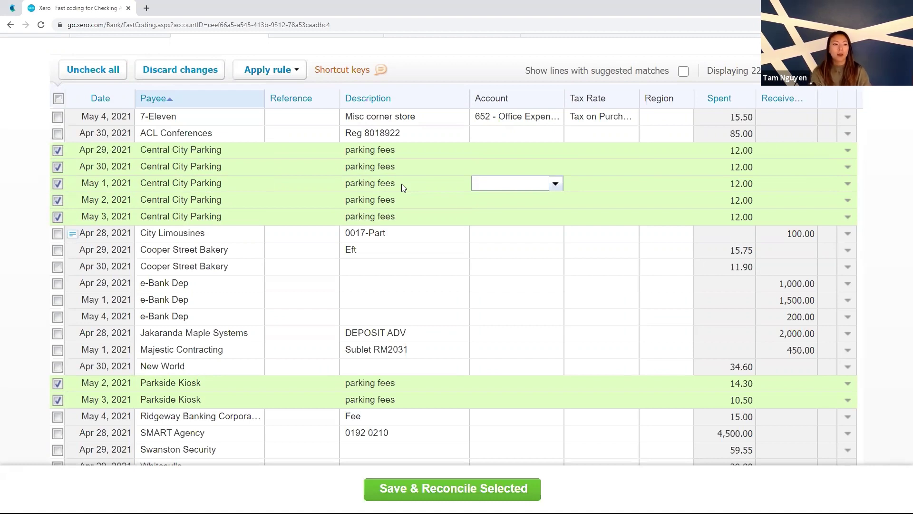
pyautogui.write('auto')
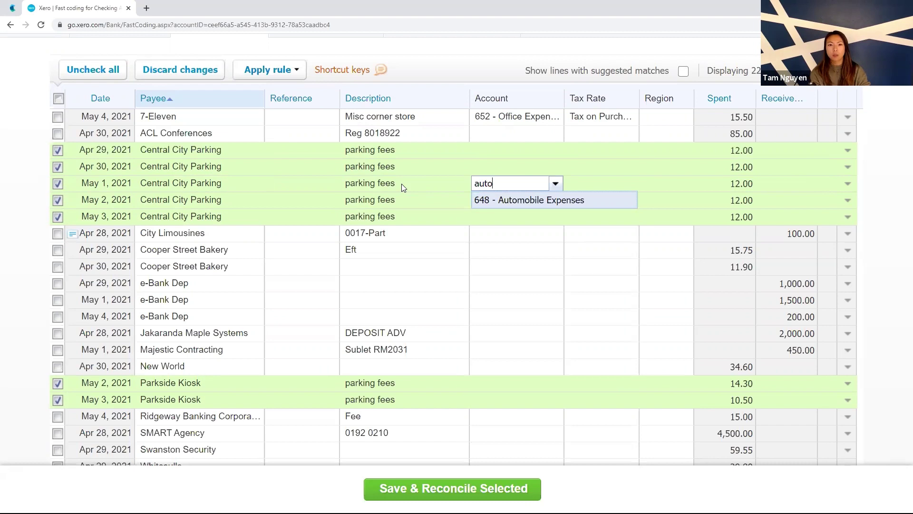
pyautogui.press('Tab')
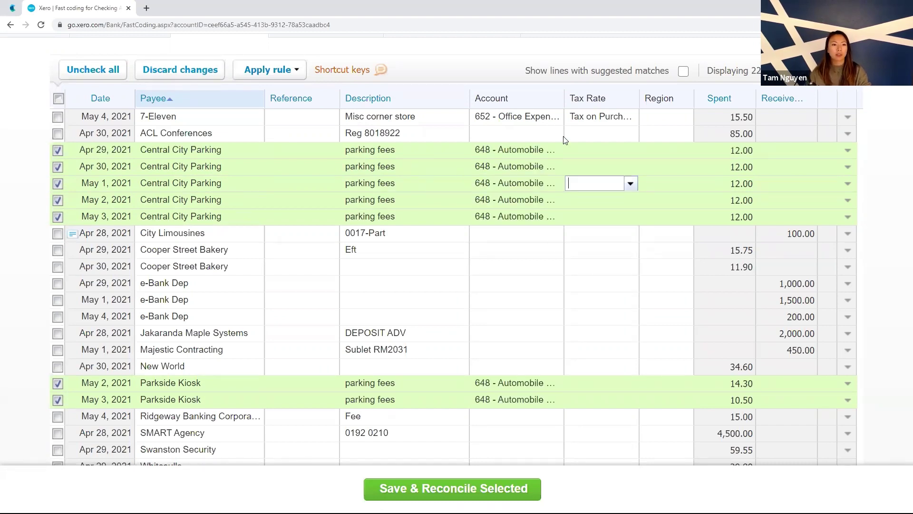
pyautogui.click(633, 186)
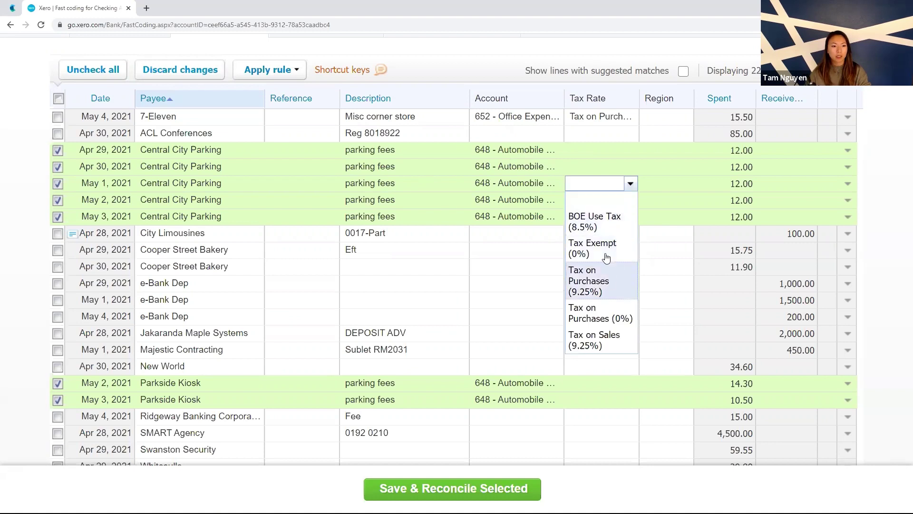
pyautogui.click(612, 245)
pyautogui.press('Tab')
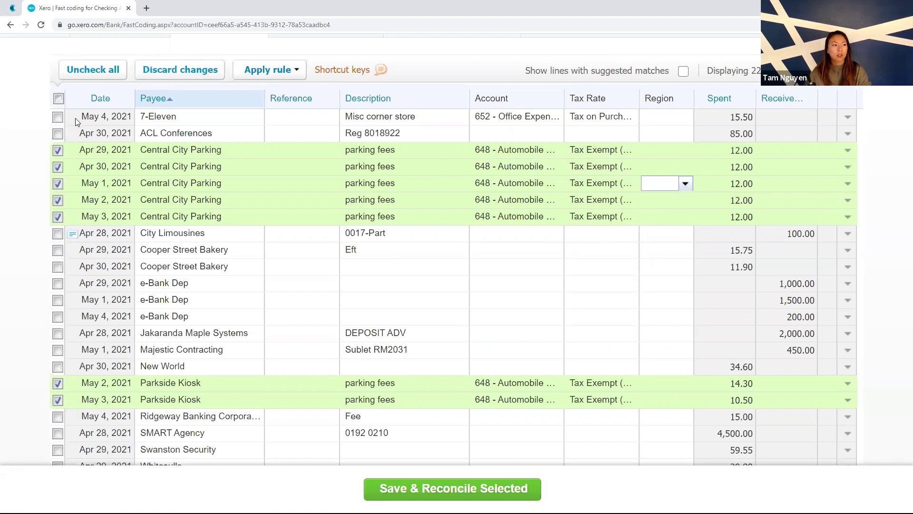
# - Clear the line selection, then save and reconcile all coded statement lines
pyautogui.click(86, 72)
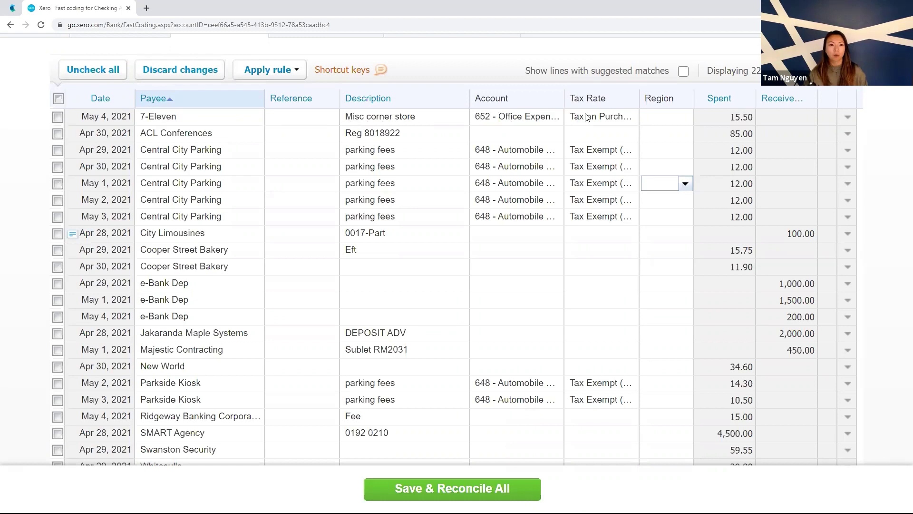
pyautogui.click(472, 497)
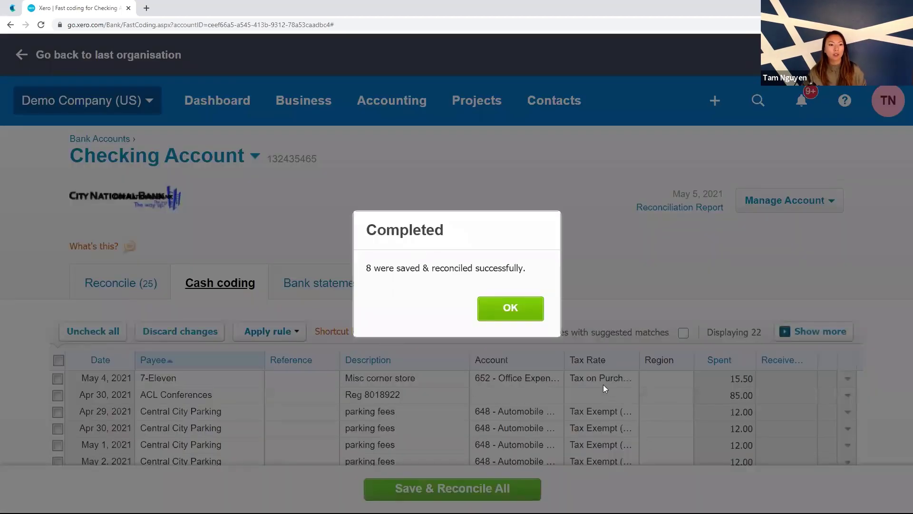
pyautogui.click(520, 312)
# - Open the Income Statement (Profit and Loss) from Demo Company (US)'s financial reports
pyautogui.scroll(-4, 631, 371)
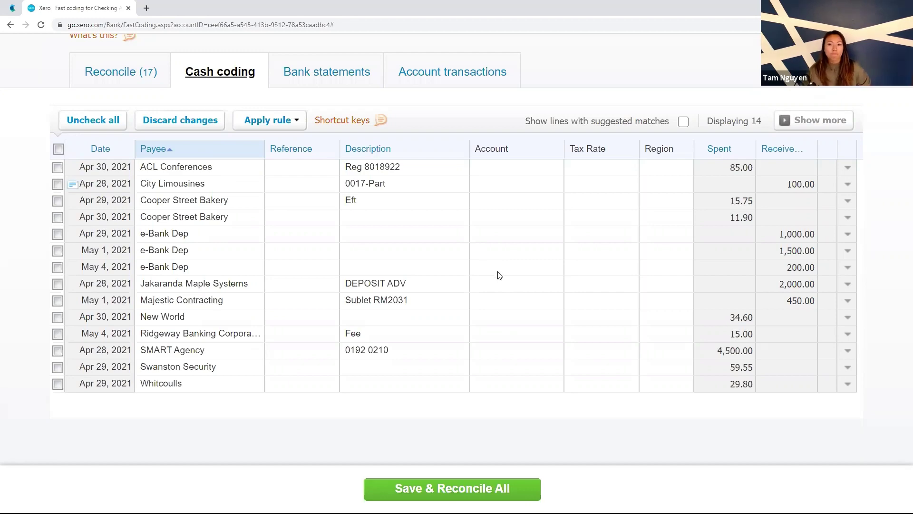
pyautogui.scroll(4, 647, 329)
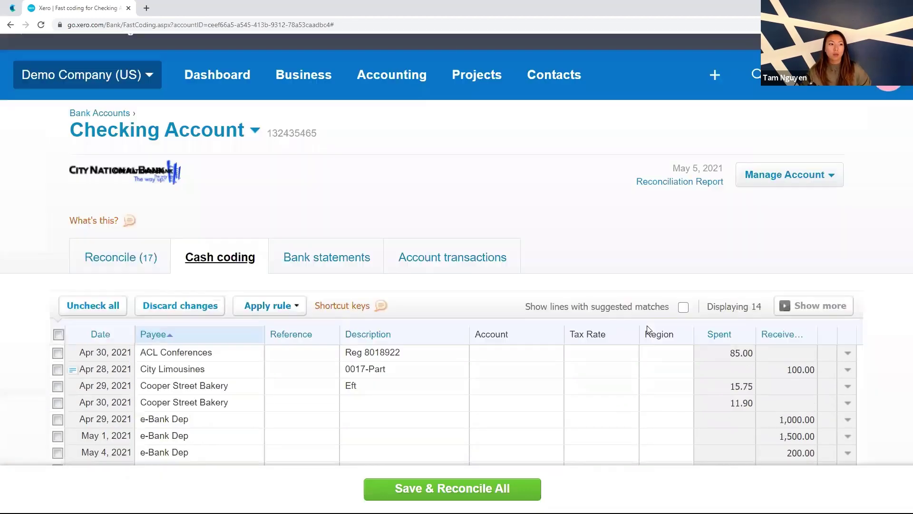
pyautogui.scroll(1, 647, 329)
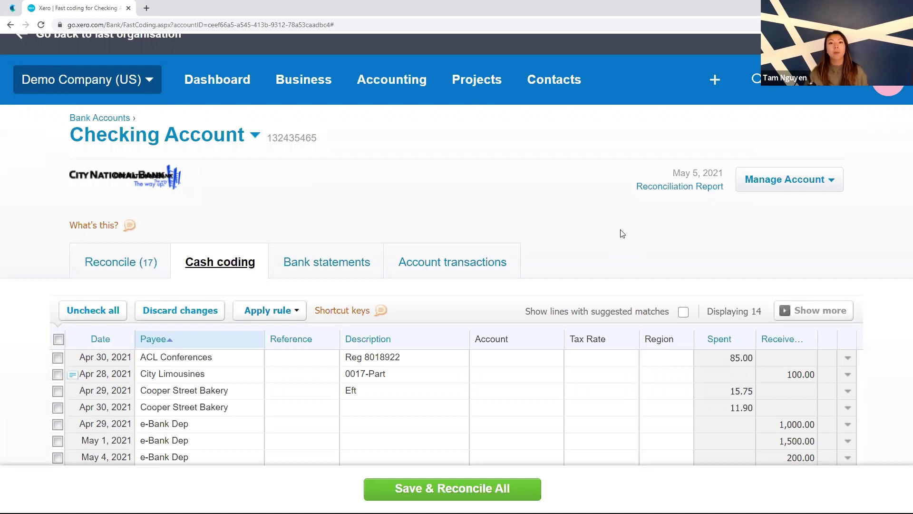
pyautogui.click(413, 87)
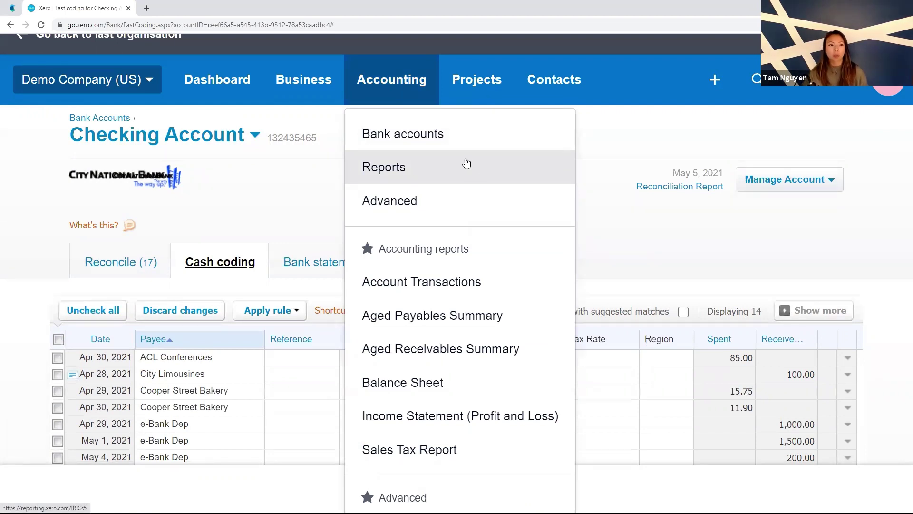
pyautogui.click(501, 181)
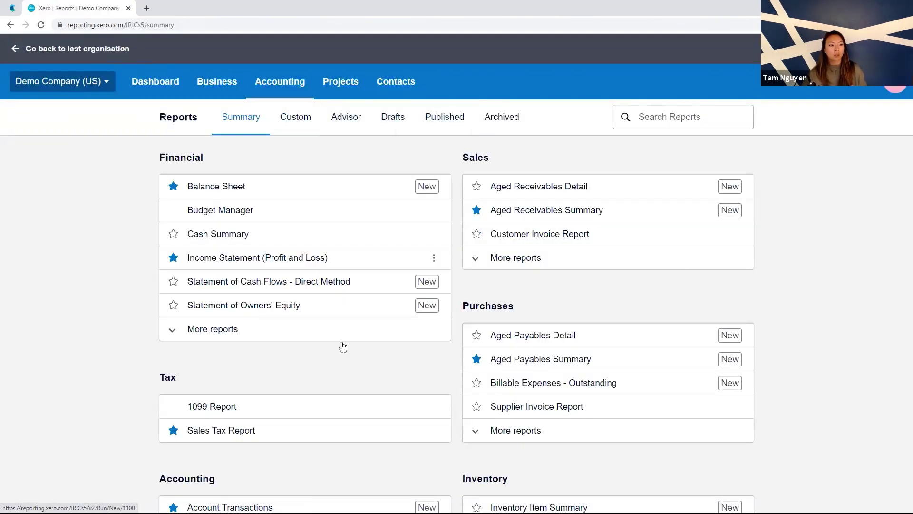
pyautogui.click(378, 260)
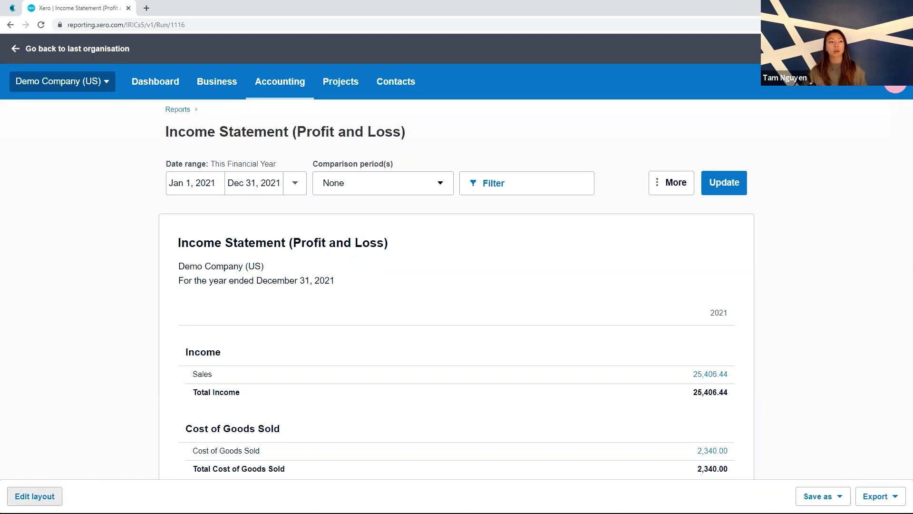
# - Examine the income, cost of goods sold and operating expense sections of the income statement
pyautogui.scroll(-2, 34, 347)
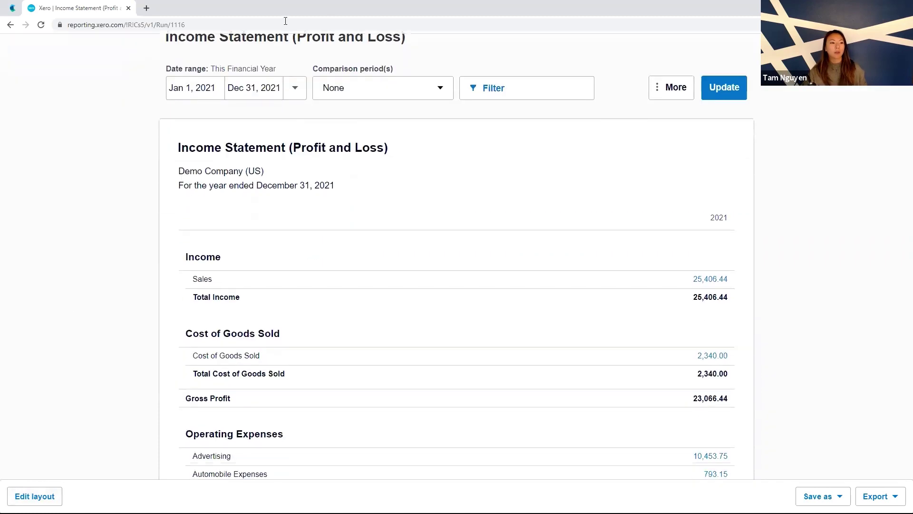
pyautogui.scroll(-2, 163, 245)
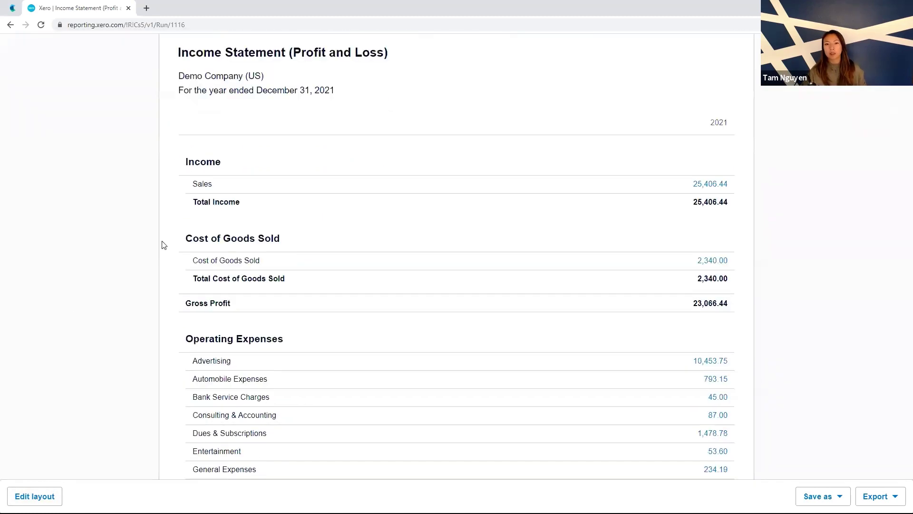
pyautogui.scroll(-1, 250, 157)
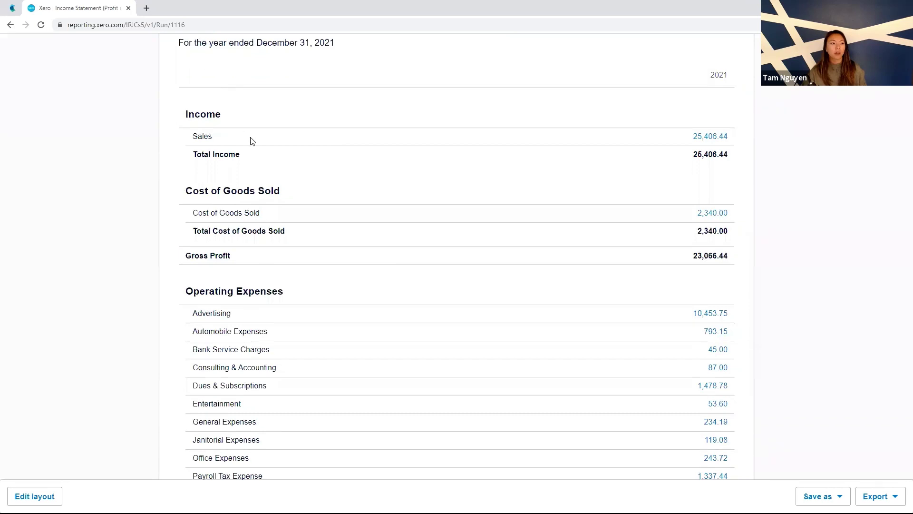
pyautogui.scroll(-1, 285, 200)
pyautogui.scroll(-1, 305, 194)
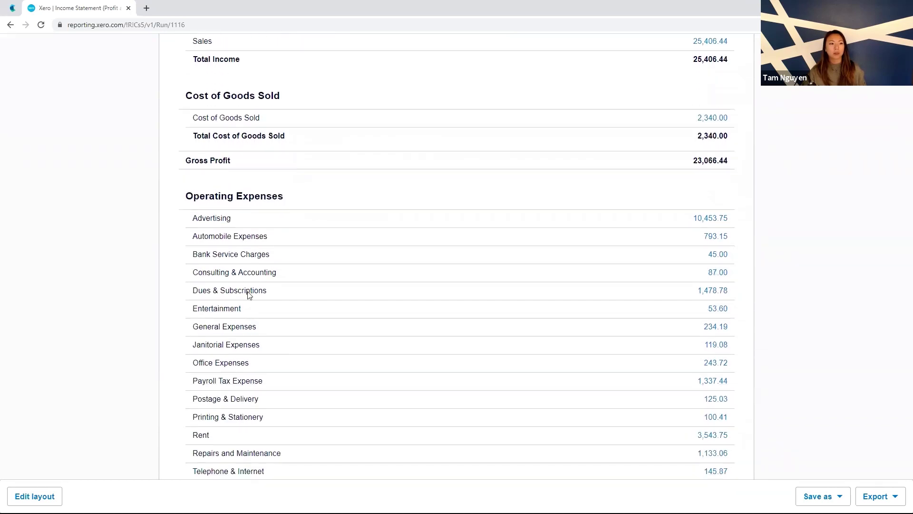
pyautogui.scroll(-2, 428, 323)
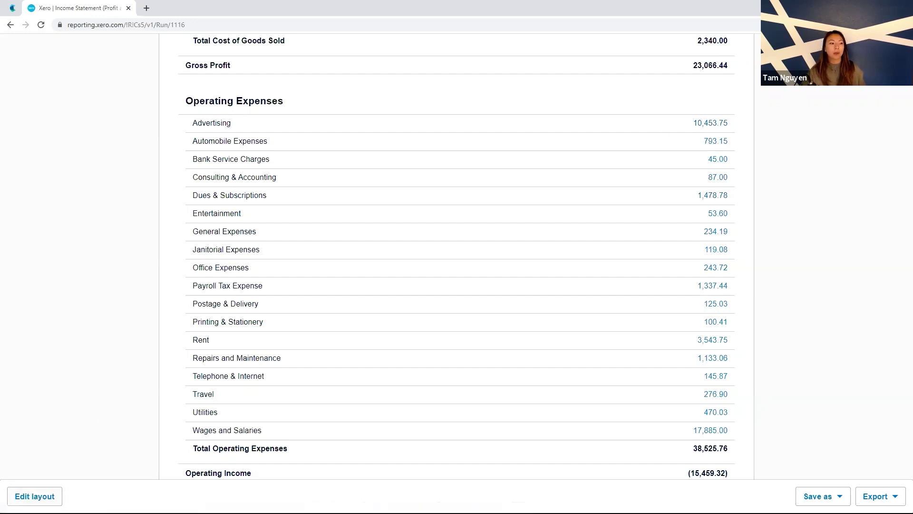
# - Open the income statement's layout for editing and add a text block with a numbered heading below the table
pyautogui.click(29, 497)
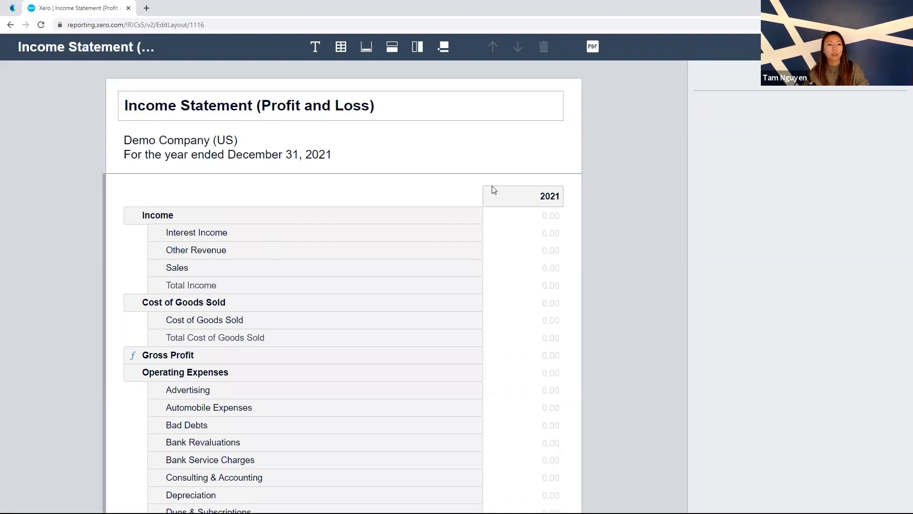
pyautogui.click(507, 196)
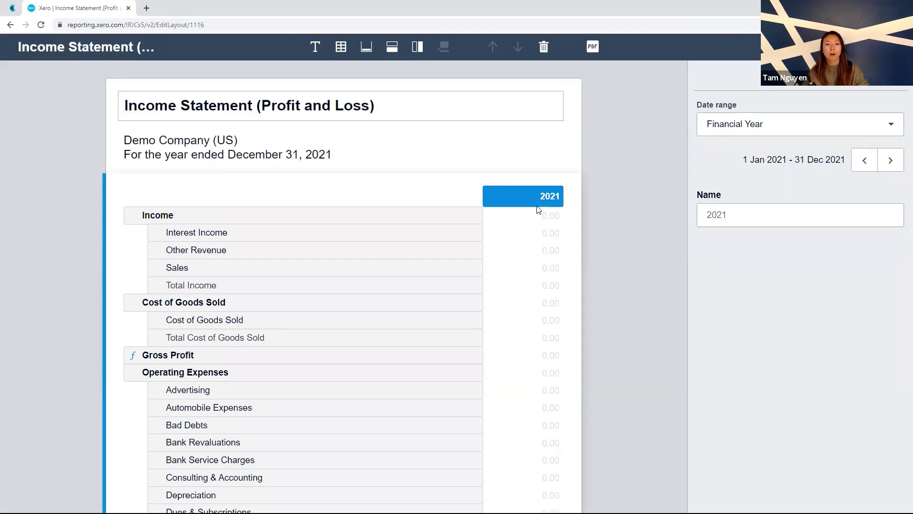
pyautogui.click(315, 47)
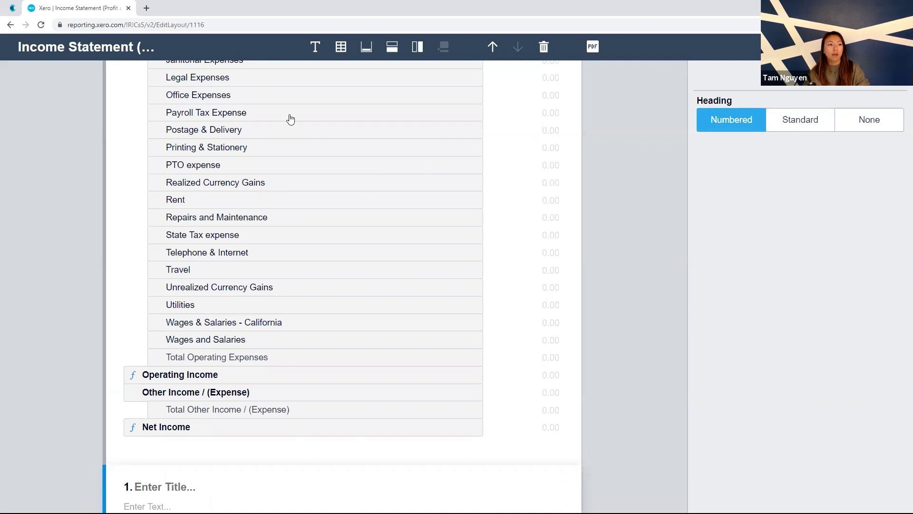
# - Add a date column to the income statement and set its financial year to 1 Jan 2020 - 31 Dec 2020
pyautogui.click(391, 52)
pyautogui.click(418, 47)
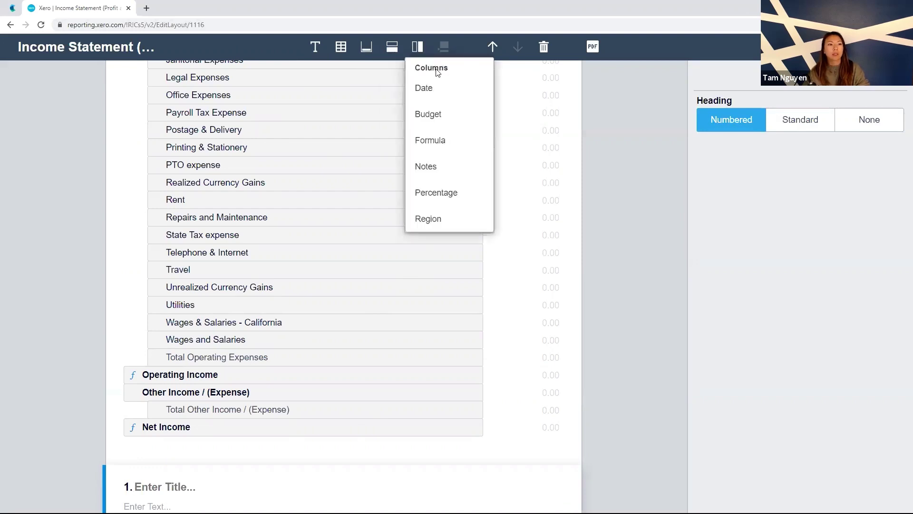
pyautogui.click(449, 93)
pyautogui.scroll(10, 566, 329)
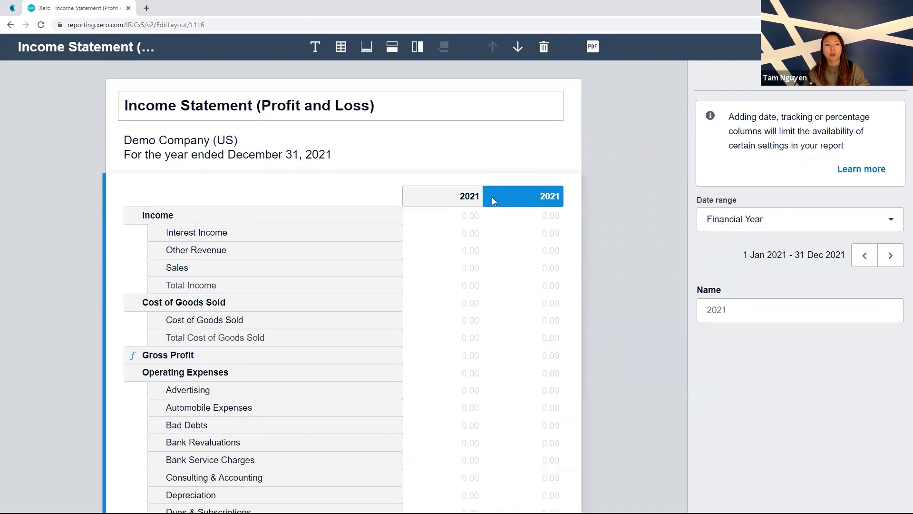
pyautogui.click(865, 255)
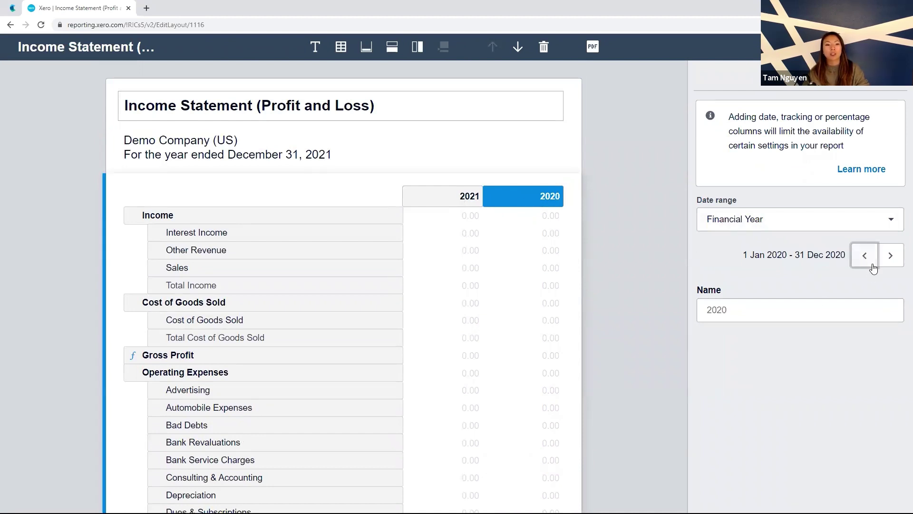
pyautogui.click(739, 317)
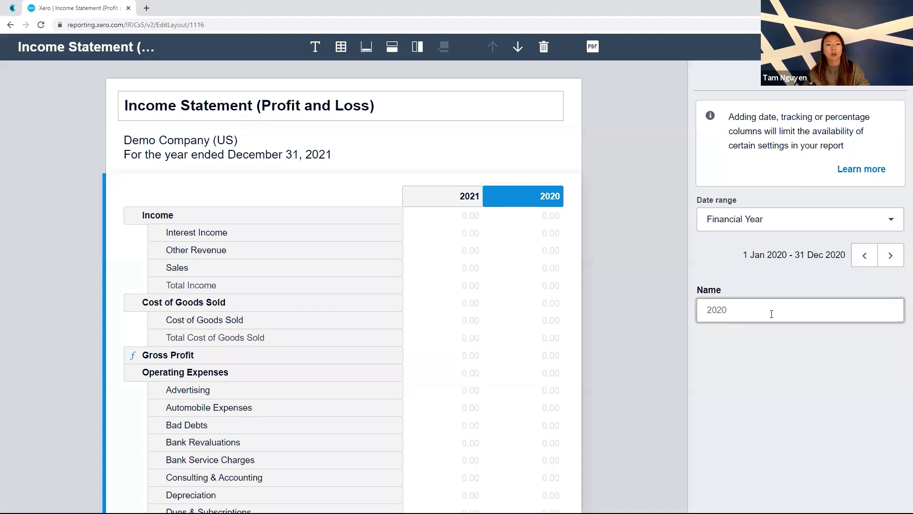
# - Add an Overall Budget column for financial year 2021 and place it between the 2021 and 2020 columns
pyautogui.click(418, 47)
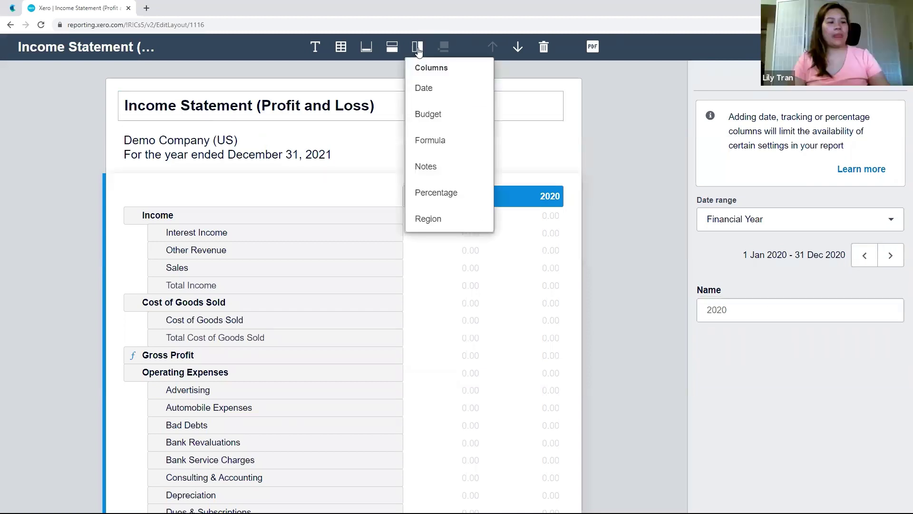
pyautogui.click(470, 123)
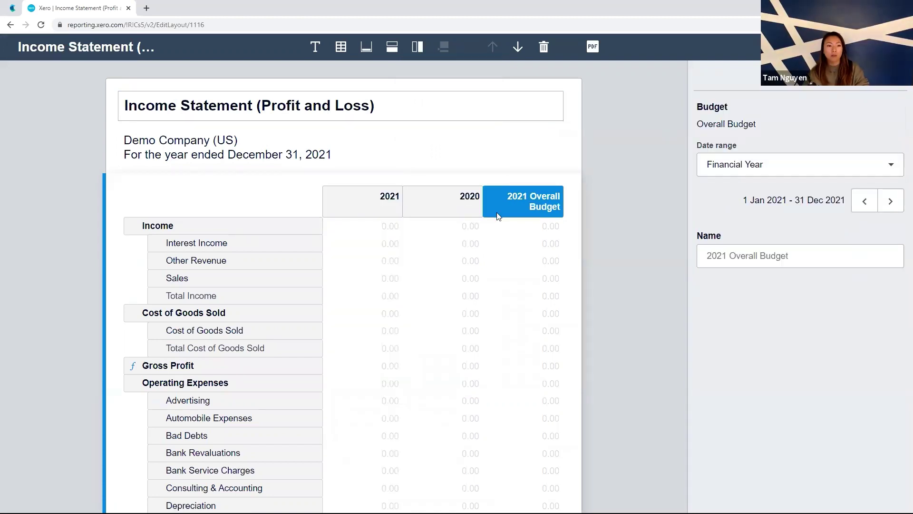
pyautogui.moveTo(512, 202); pyautogui.dragTo(412, 203)
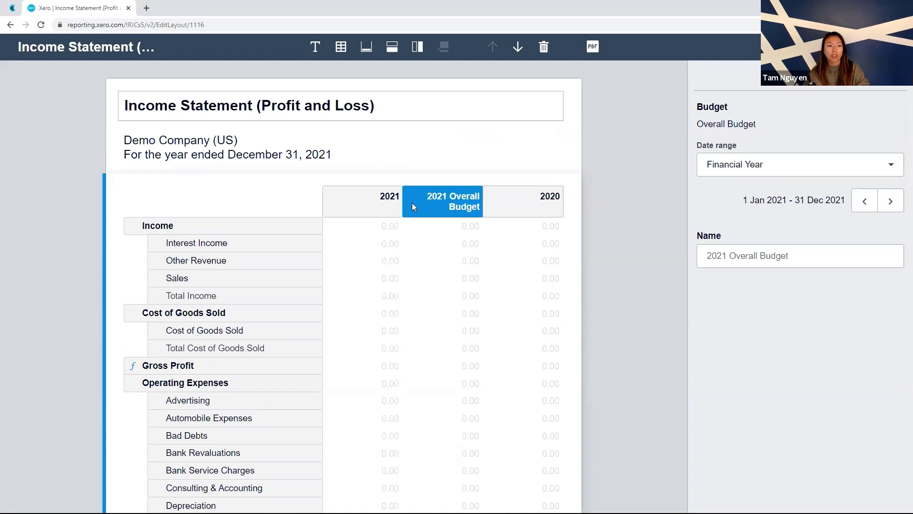
# - Add a formula column to the income statement and place it between the 2021 Overall Budget and 2020 columns
pyautogui.click(417, 47)
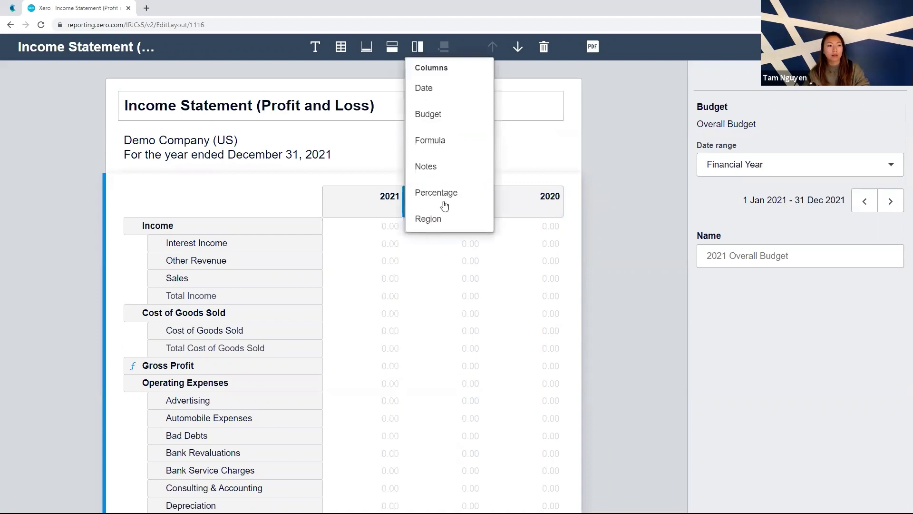
pyautogui.click(436, 141)
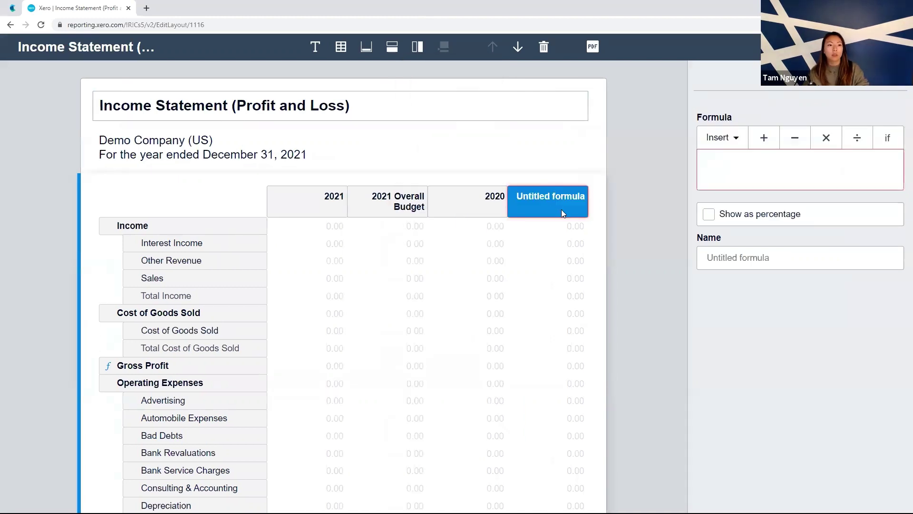
pyautogui.moveTo(562, 207); pyautogui.dragTo(485, 208)
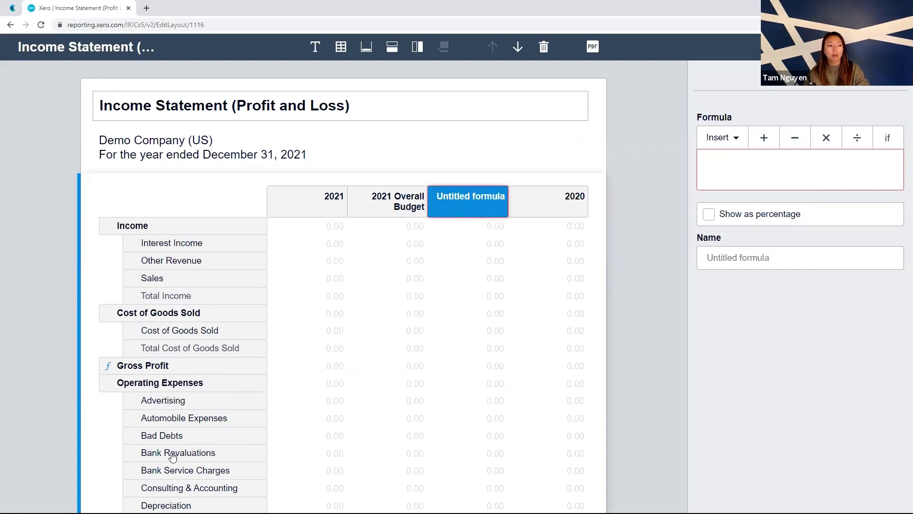
# - Reorder the operating expense accounts, moving Bank Revaluations below Depreciation and Federal Tax expense directly below Bad Debts
pyautogui.moveTo(172, 457); pyautogui.dragTo(198, 427)
pyautogui.moveTo(179, 499); pyautogui.dragTo(200, 383)
pyautogui.scroll(2, 251, 458)
# - Set the untitled formula column to calculate 2021 minus 2021 Overall Budget
pyautogui.click(473, 203)
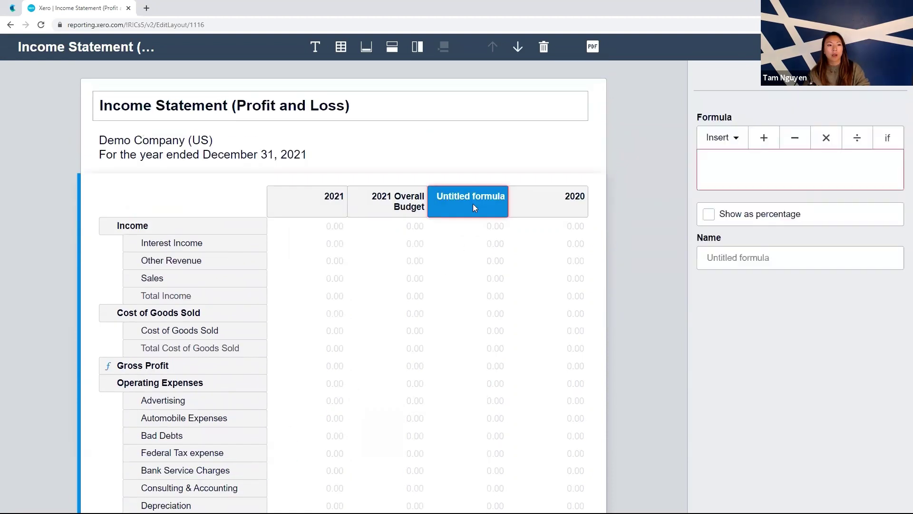
pyautogui.click(727, 137)
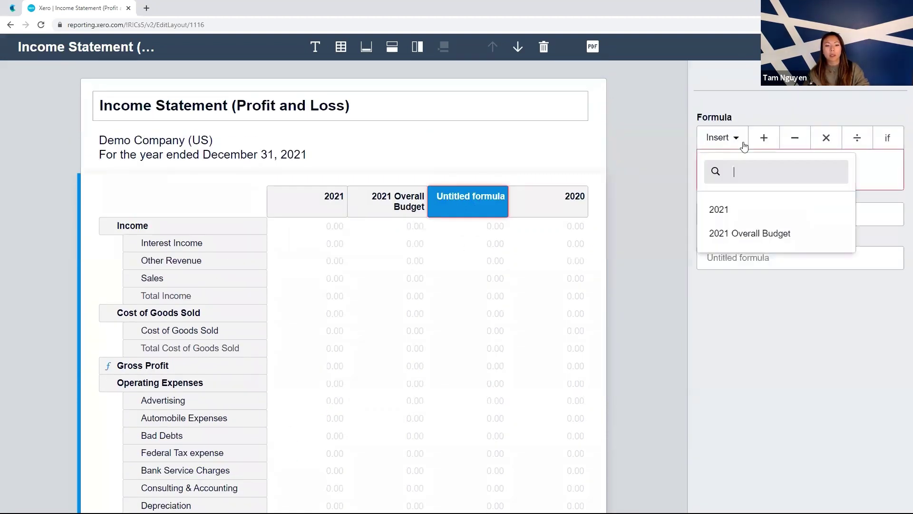
pyautogui.click(795, 215)
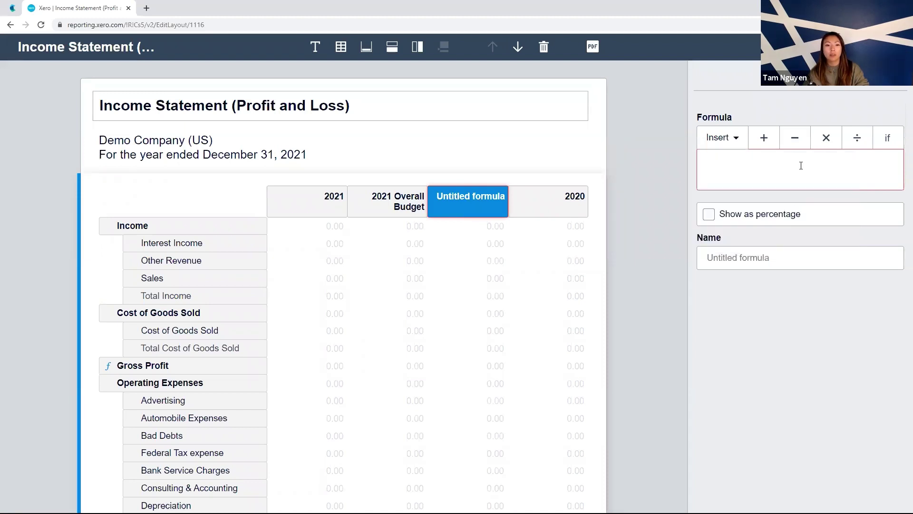
pyautogui.click(796, 139)
pyautogui.click(723, 141)
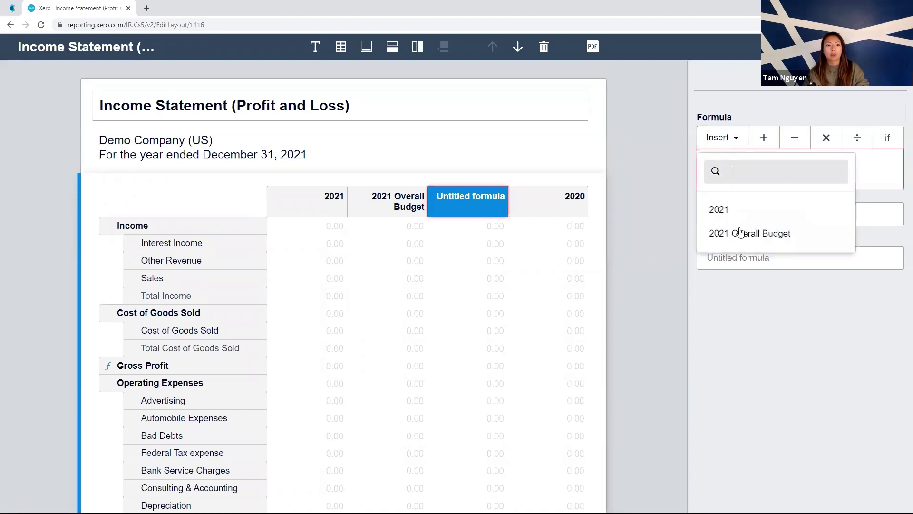
pyautogui.click(770, 236)
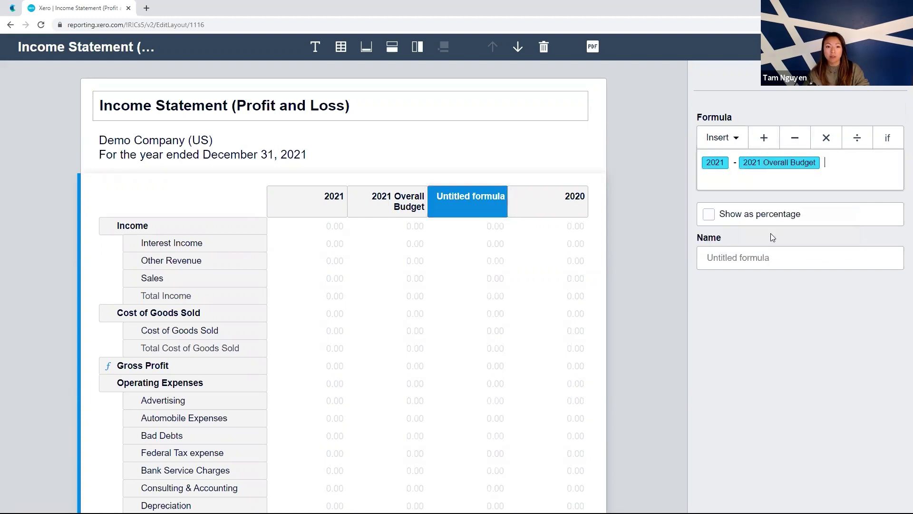
# - Name the new formula column Variance
pyautogui.click(756, 248)
pyautogui.write('VB')
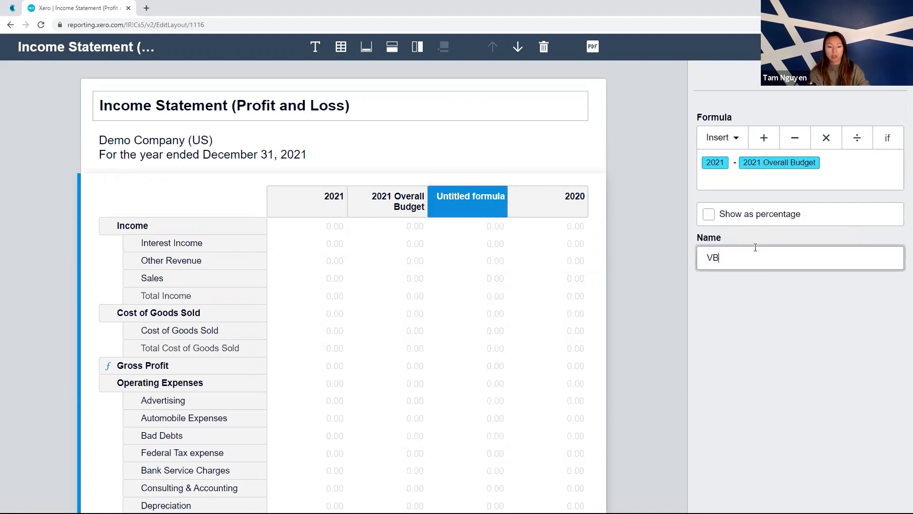
pyautogui.press('BackSpace')
pyautogui.press('BackSpace')
pyautogui.write('nce')
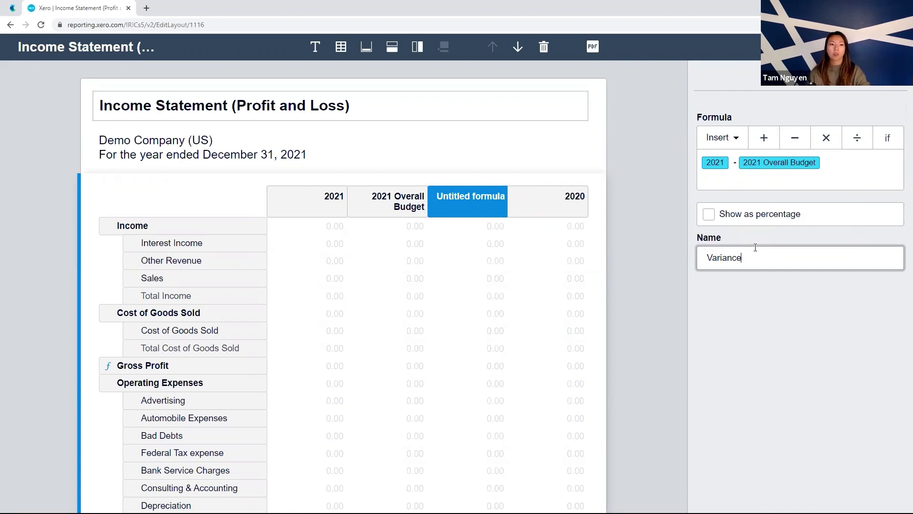
pyautogui.click(765, 288)
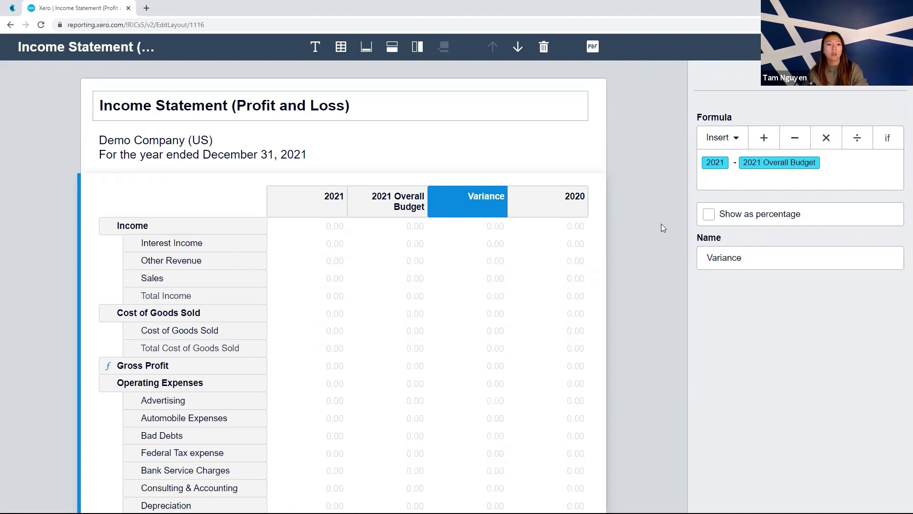
pyautogui.doubleClick(715, 258)
pyautogui.click(724, 322)
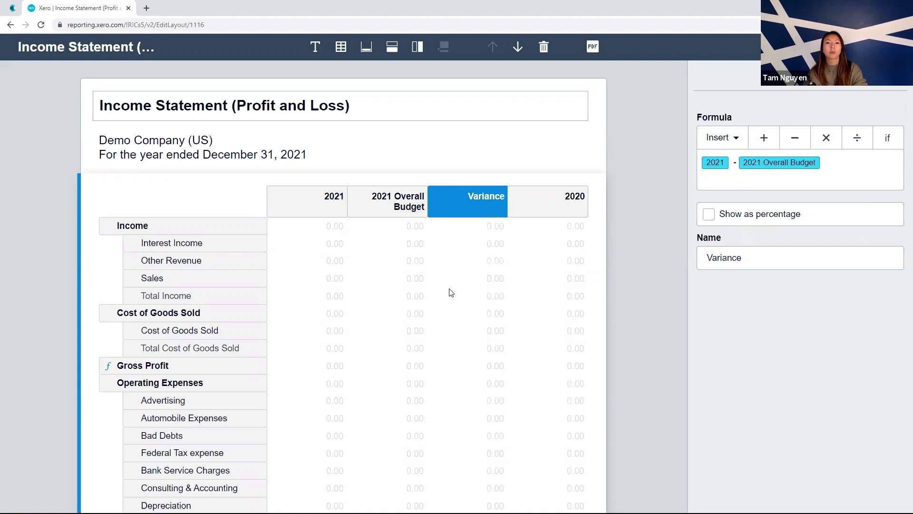
# - Add a formula row below Net Income that calculates Net Income *0.15
pyautogui.scroll(-1, 581, 233)
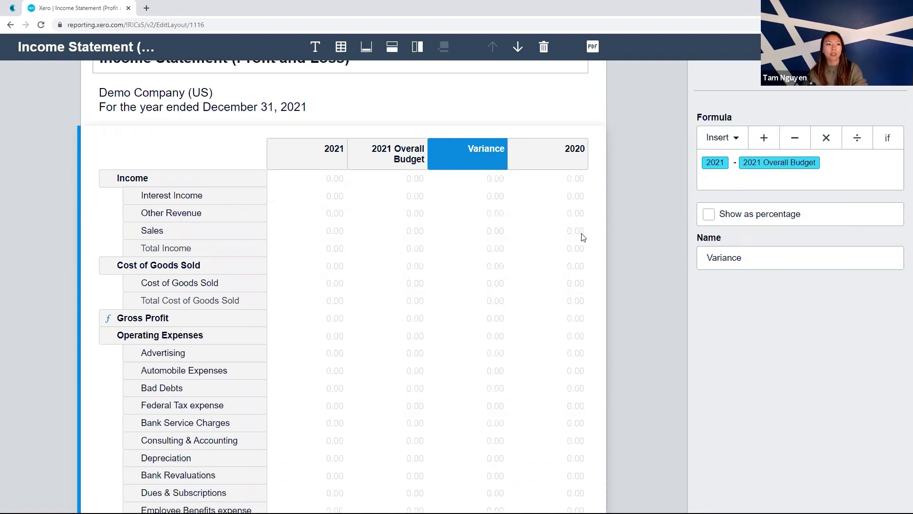
pyautogui.scroll(-8, 518, 255)
pyautogui.scroll(-4, 519, 257)
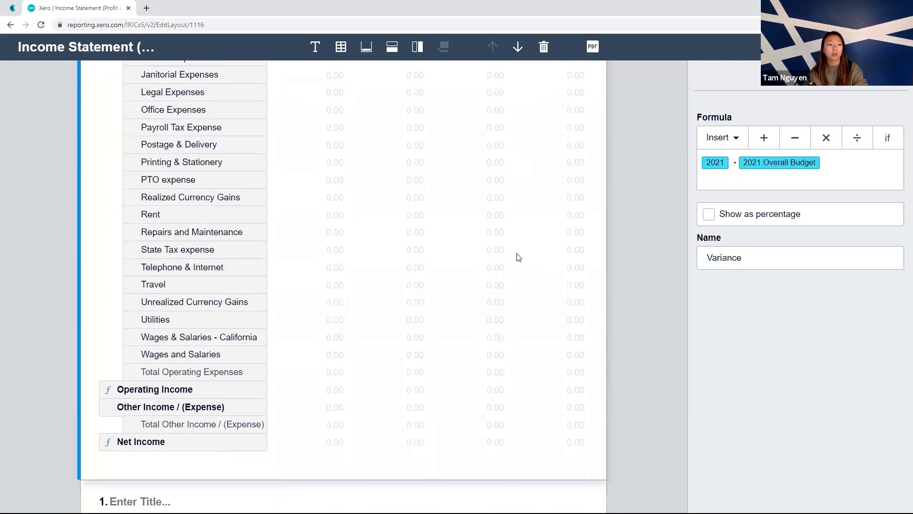
pyautogui.click(167, 422)
pyautogui.click(394, 50)
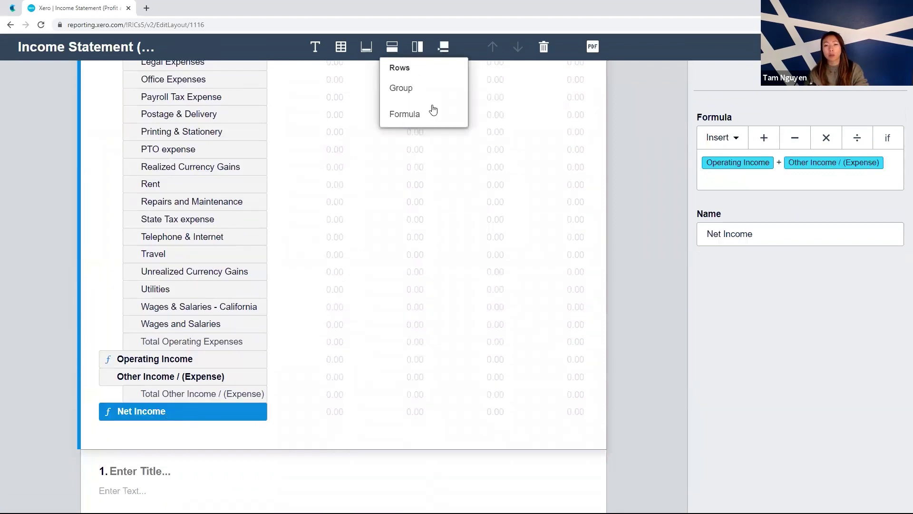
pyautogui.click(421, 115)
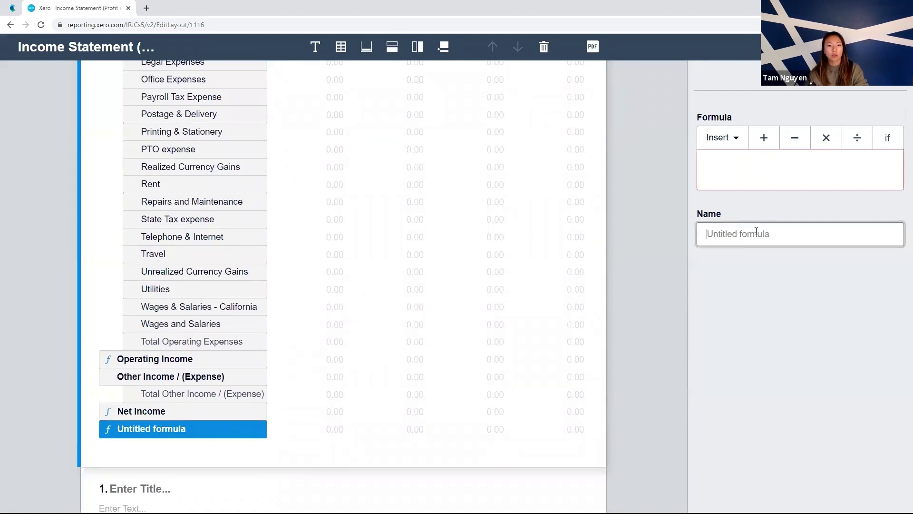
pyautogui.click(760, 158)
pyautogui.click(734, 137)
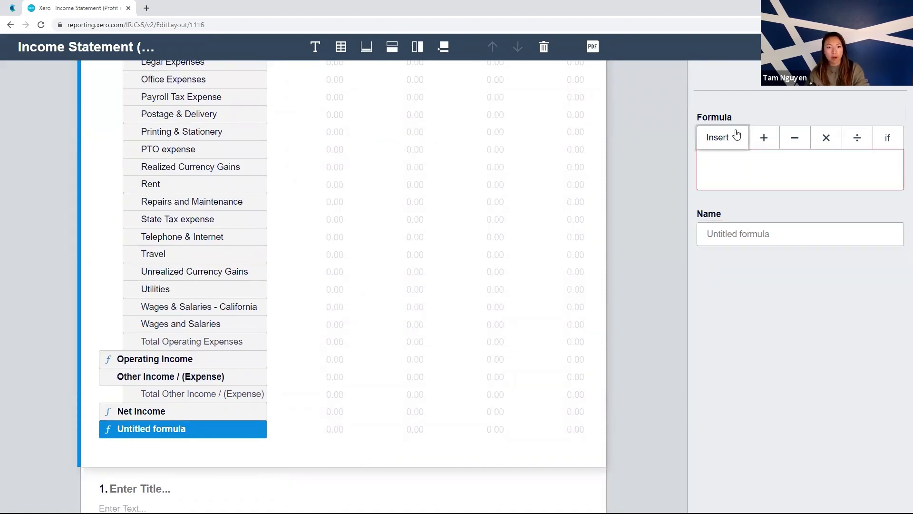
pyautogui.click(750, 343)
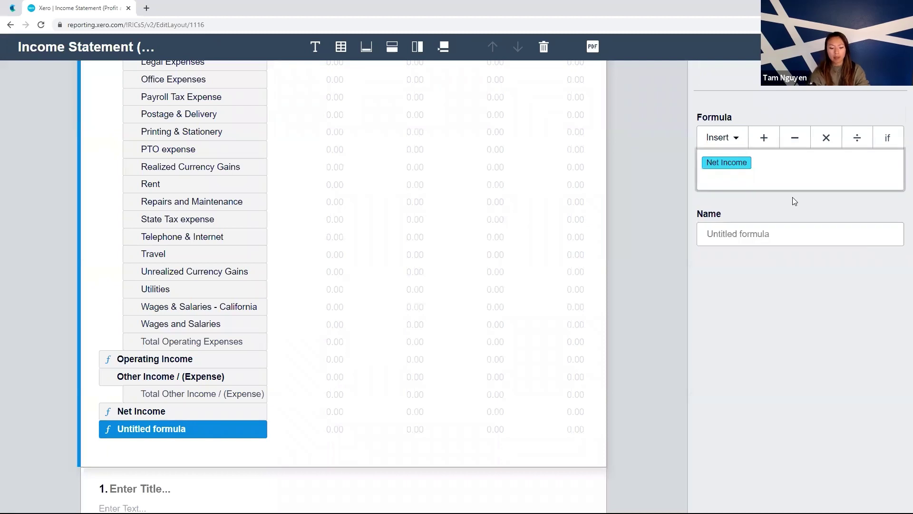
pyautogui.write('*0.15')
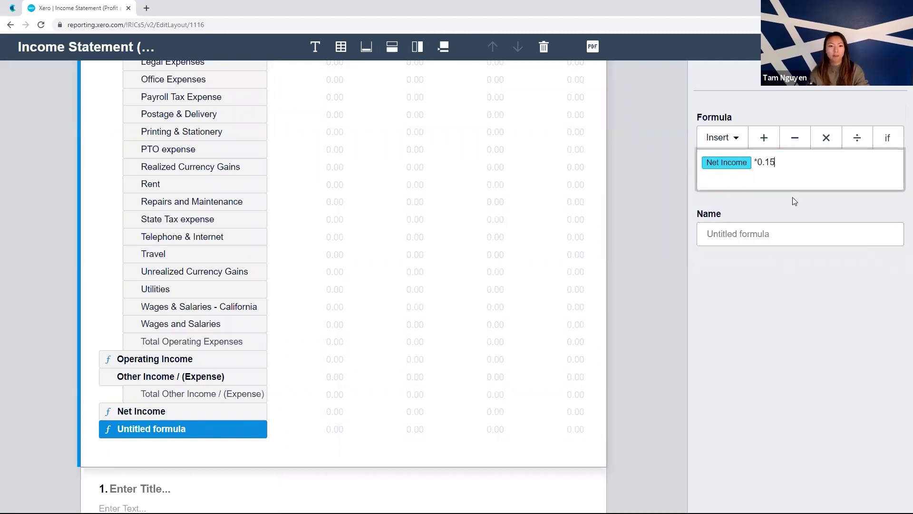
# - Name the new formula row below Net Income SE Tax
pyautogui.click(771, 237)
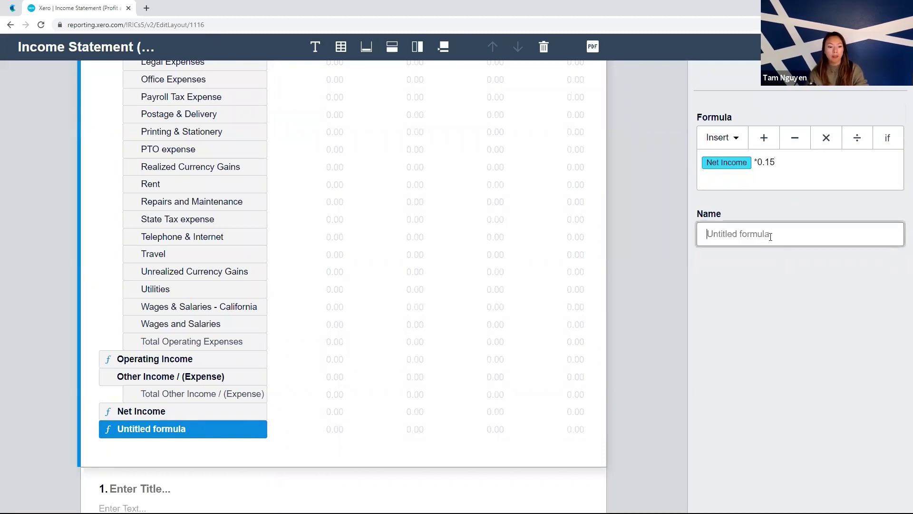
pyautogui.write('SE')
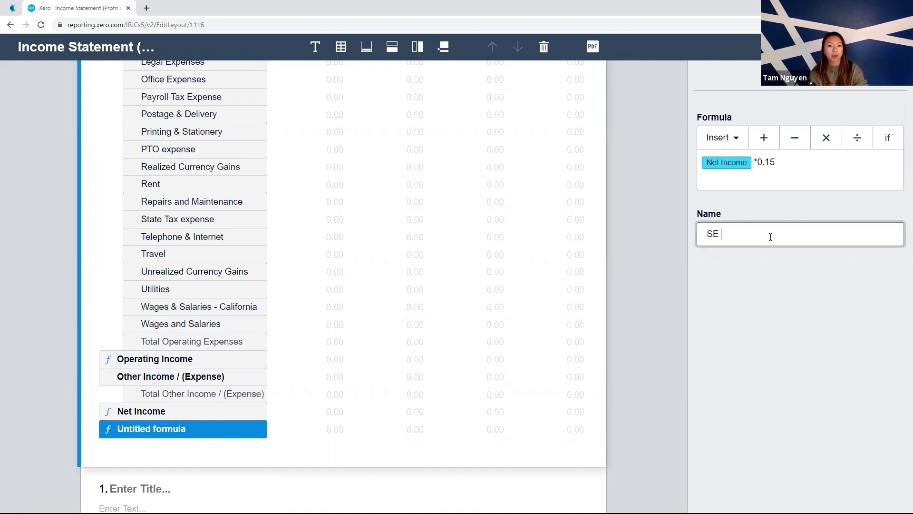
pyautogui.write(' Tax')
pyautogui.click(780, 310)
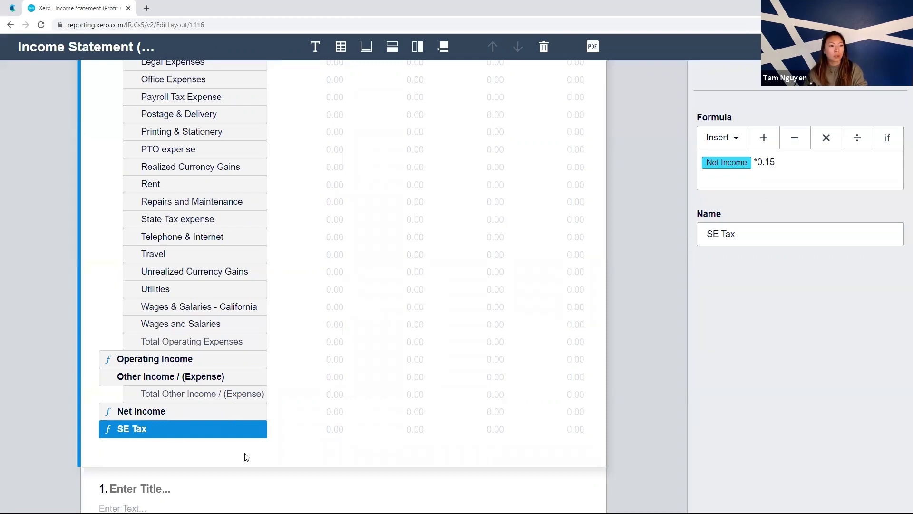
# - Group the Insurance, Janitorial Expenses, Payroll Tax Expense, PTO expense and Repairs and Maintenance accounts within the operating expenses
pyautogui.scroll(8, 244, 454)
pyautogui.scroll(5, 207, 438)
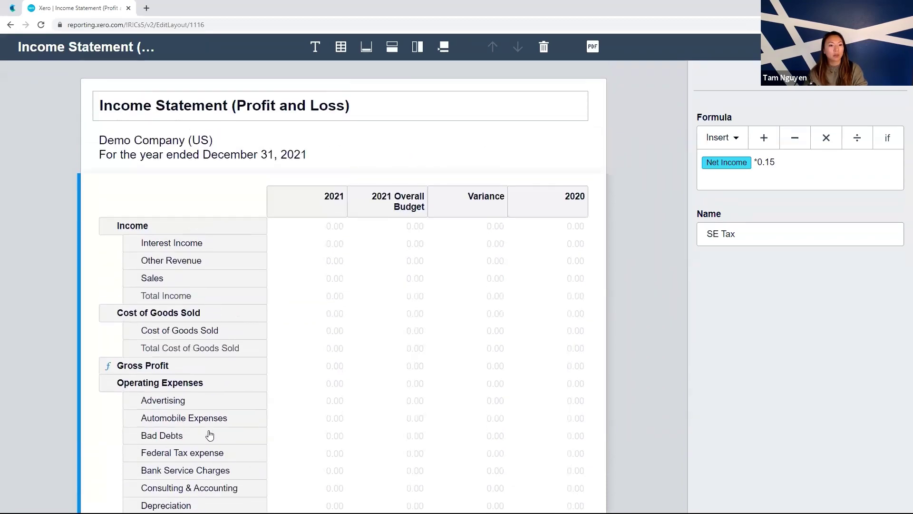
pyautogui.scroll(-5, 179, 292)
pyautogui.scroll(-8, 180, 267)
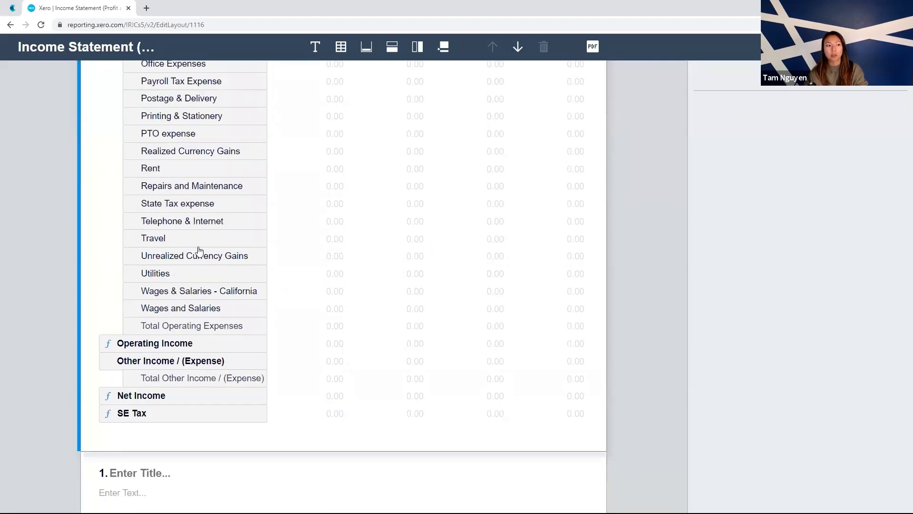
pyautogui.scroll(4, 195, 252)
pyautogui.click(175, 190)
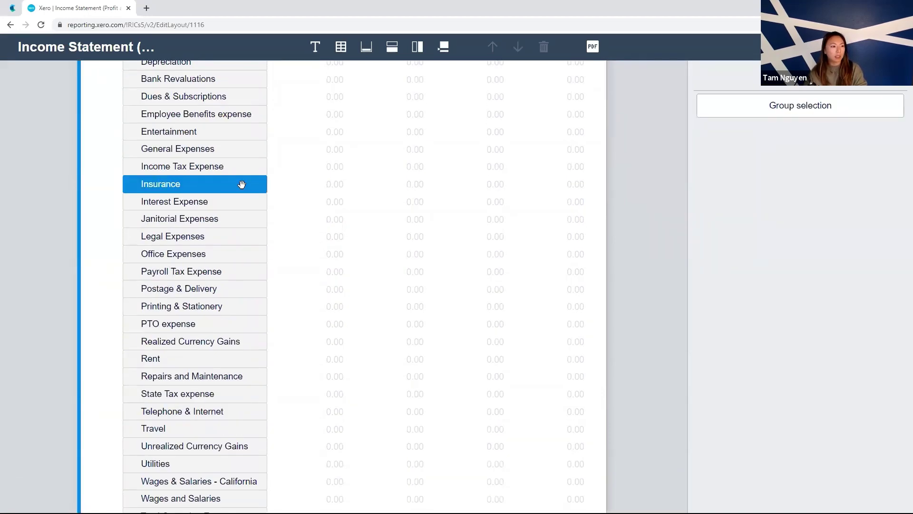
pyautogui.keyDown('ctrl'); pyautogui.click(193, 221); pyautogui.keyUp('ctrl')
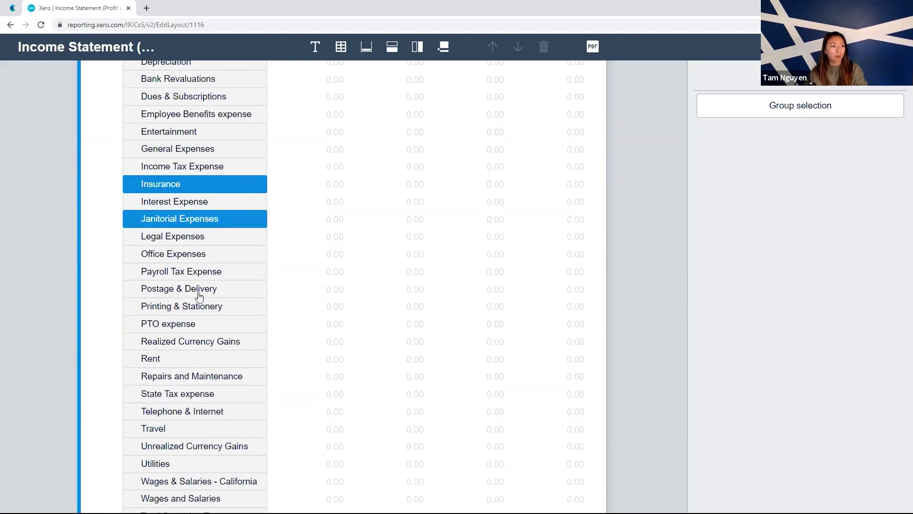
pyautogui.keyDown('ctrl'); pyautogui.click(204, 270); pyautogui.keyUp('ctrl')
pyautogui.keyDown('ctrl'); pyautogui.click(190, 324); pyautogui.keyUp('ctrl')
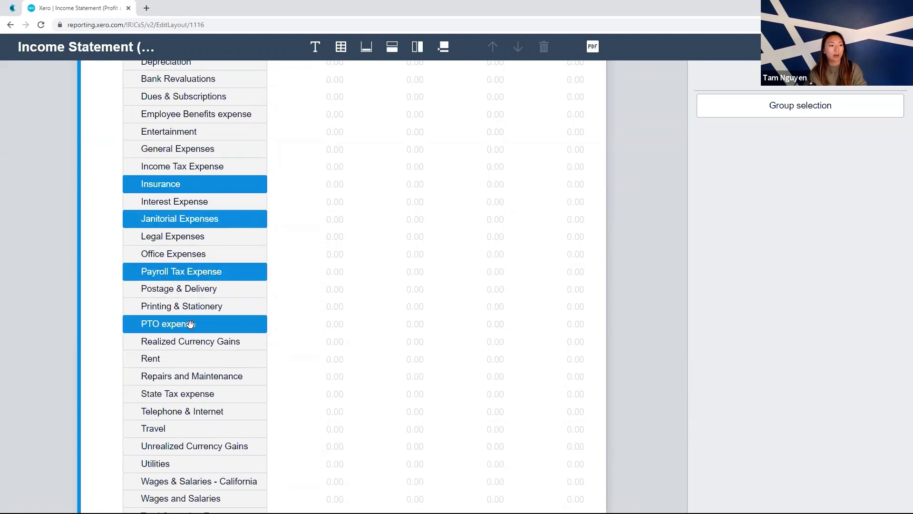
pyautogui.keyDown('ctrl'); pyautogui.click(196, 379); pyautogui.keyUp('ctrl')
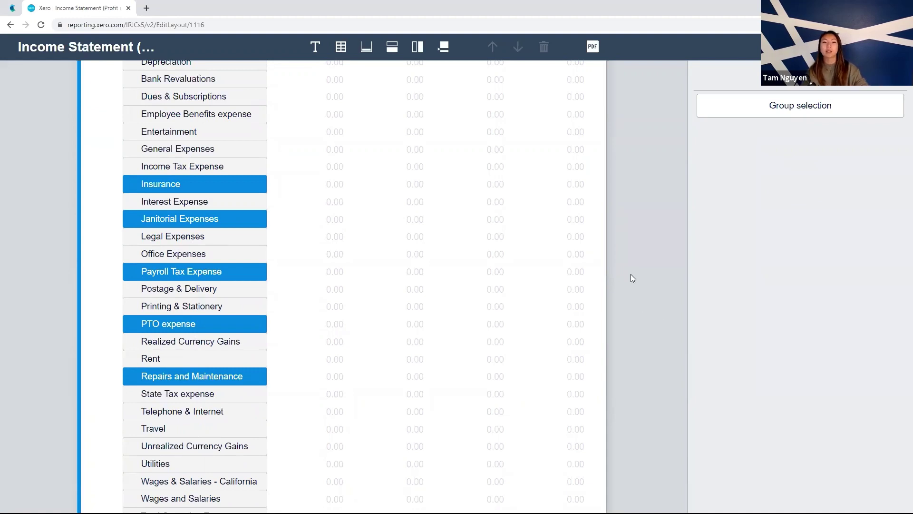
pyautogui.click(808, 114)
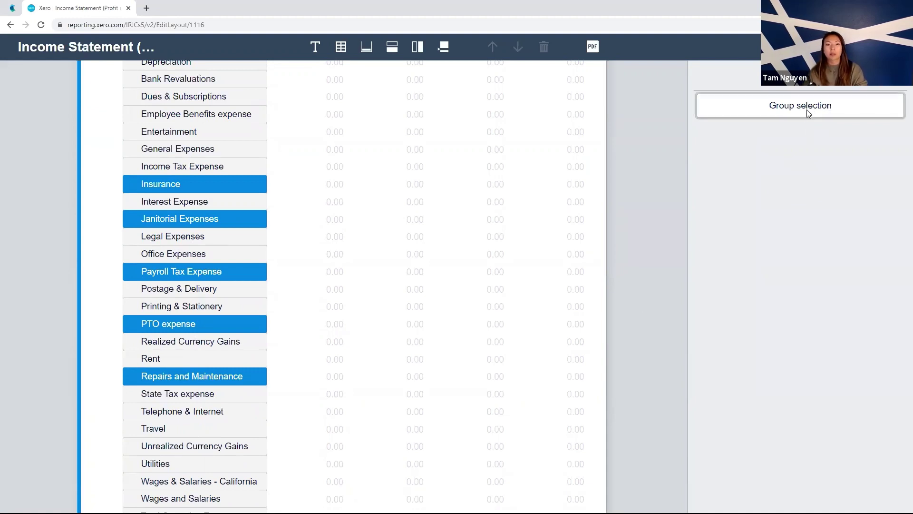
# - Name the new account group Payroll Expenses and check the settings of its total row and group row
pyautogui.click(784, 131)
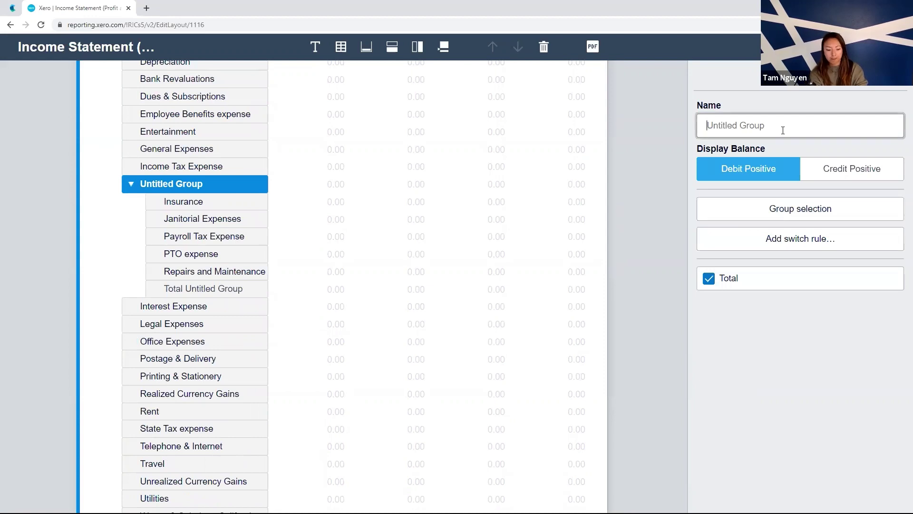
pyautogui.write('Pzy')
pyautogui.press('BackSpace')
pyautogui.press('BackSpace')
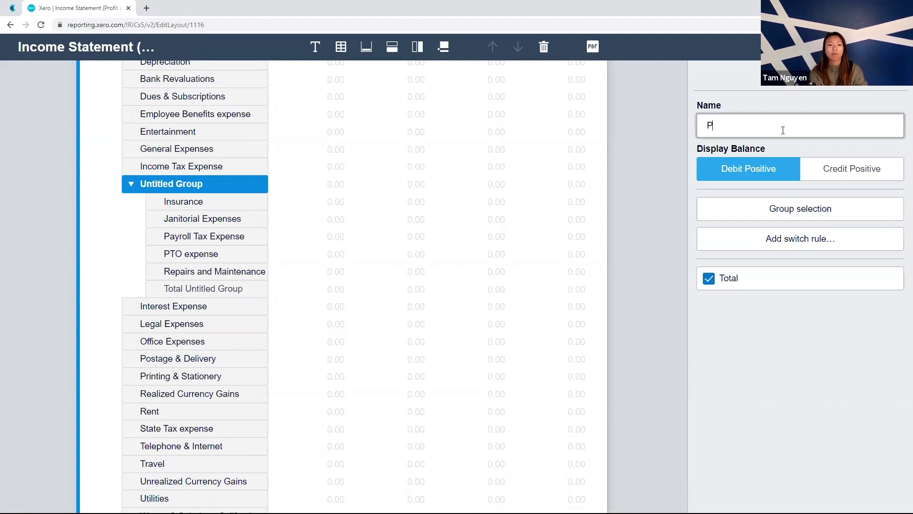
pyautogui.write('ayroll Expenses')
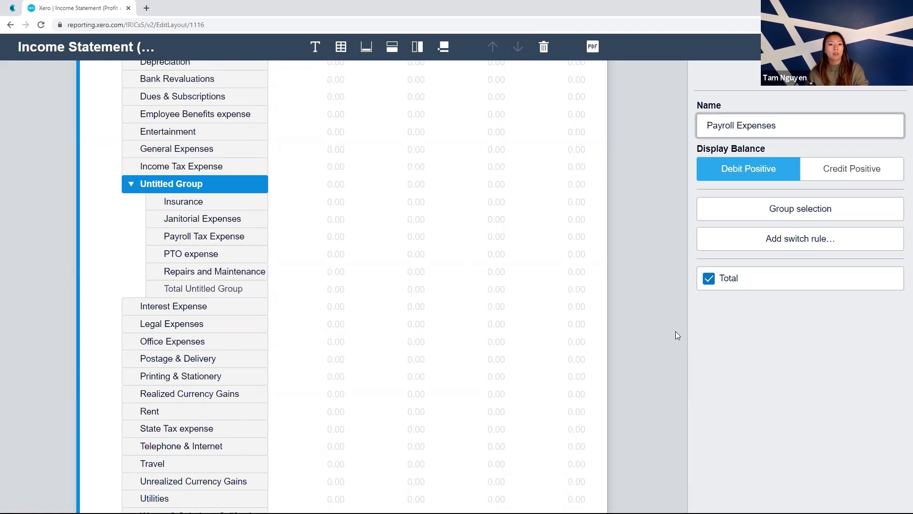
pyautogui.click(751, 377)
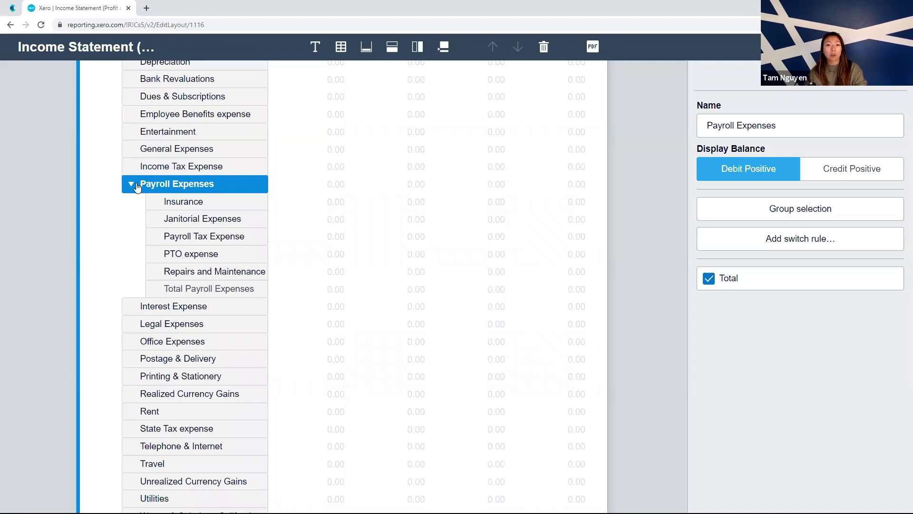
pyautogui.click(194, 291)
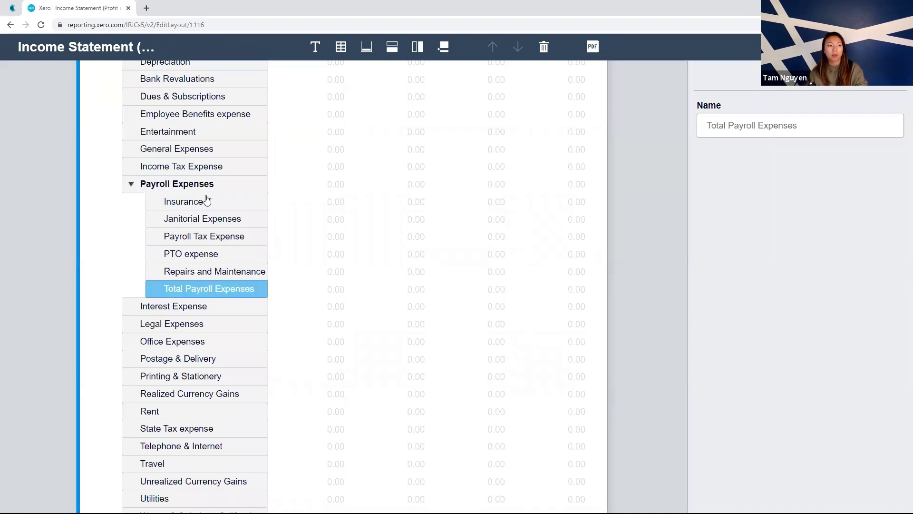
pyautogui.click(133, 186)
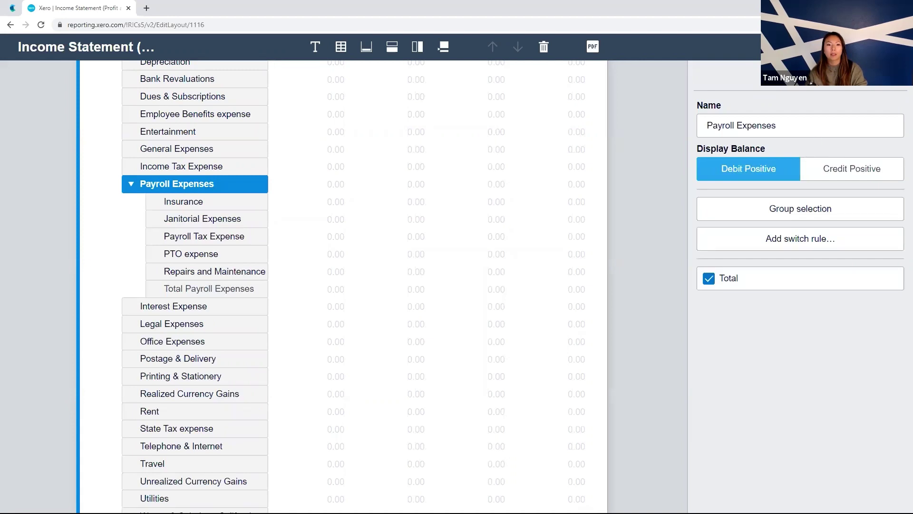
# - Finish editing the layout and review the updated income statement, from the Income section down to the SE Tax row
pyautogui.click(884, 47)
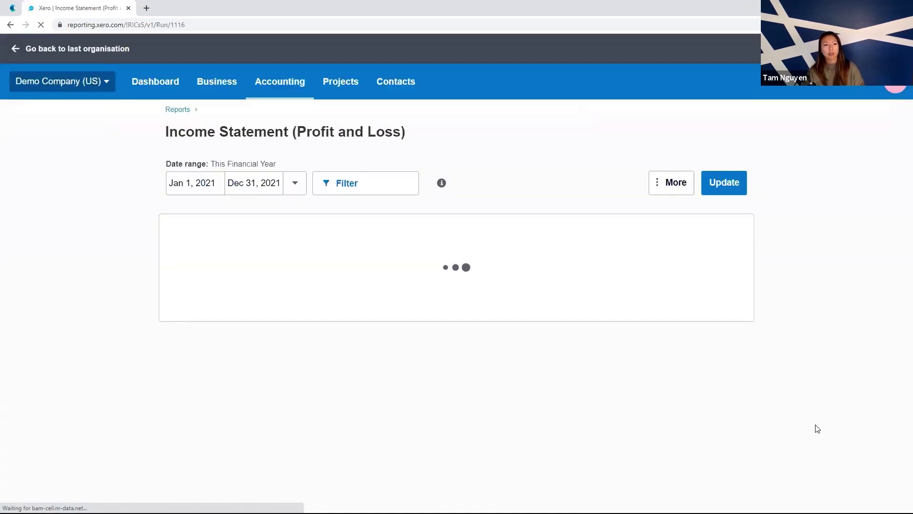
pyautogui.scroll(-5, 817, 428)
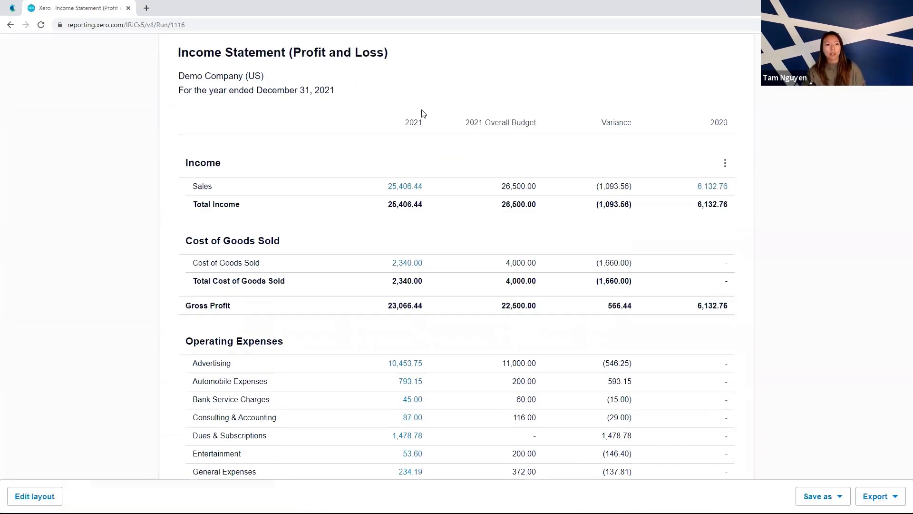
pyautogui.scroll(-2, 376, 255)
pyautogui.scroll(2, 395, 180)
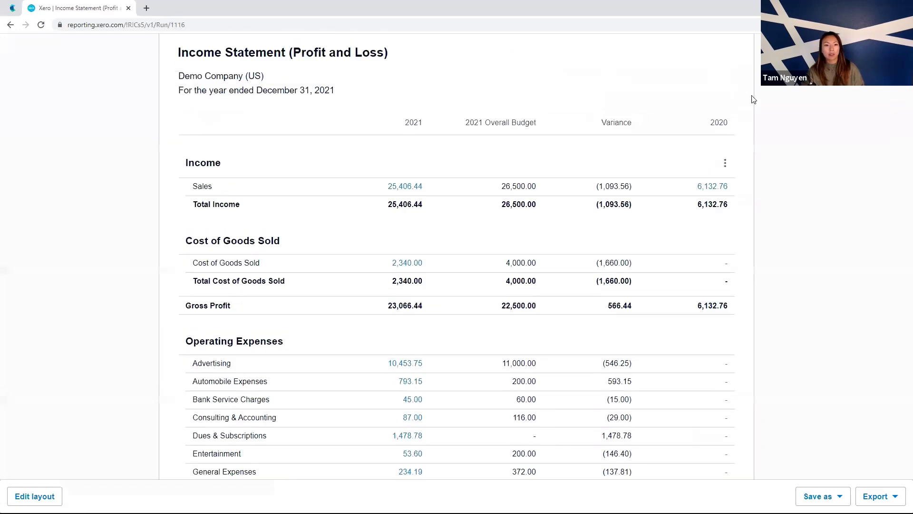
pyautogui.scroll(-6, 420, 349)
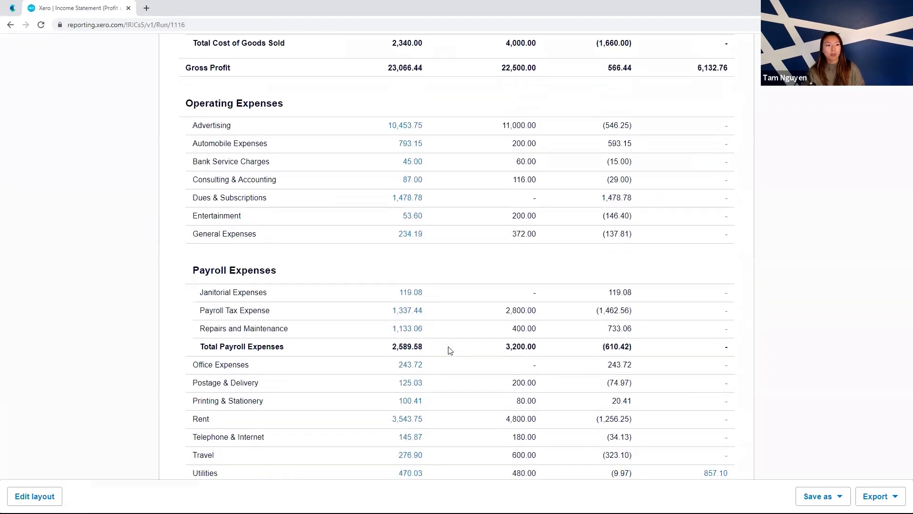
pyautogui.scroll(-3, 450, 350)
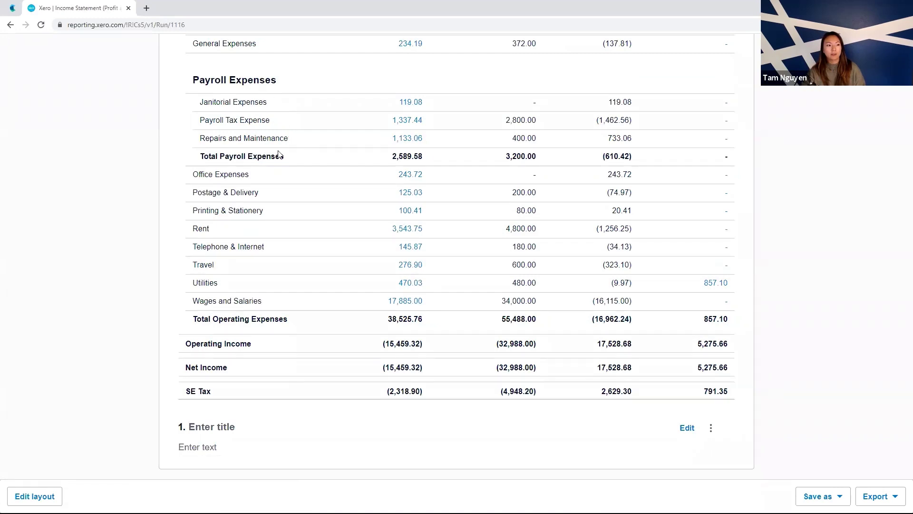
# - Save the income statement as a custom report named Income Statement (Profit and Loss) - Custom, without making it the default
pyautogui.click(839, 495)
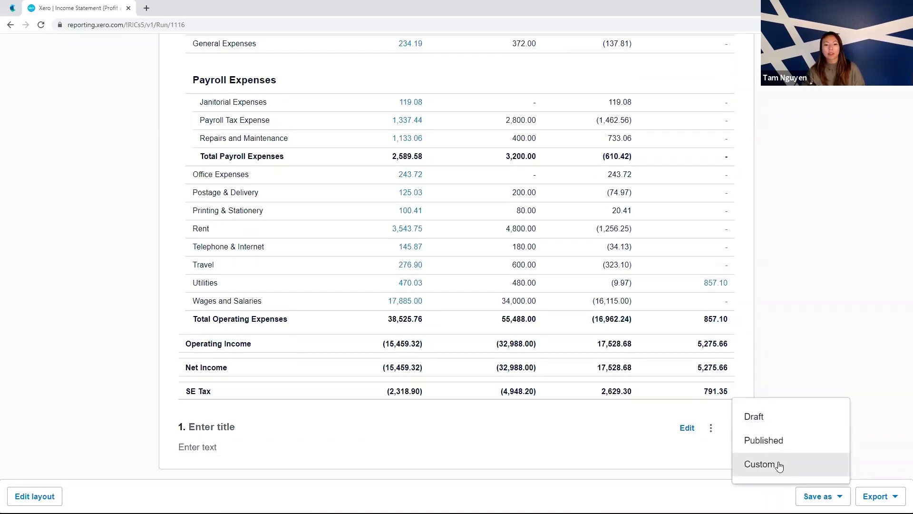
pyautogui.click(778, 466)
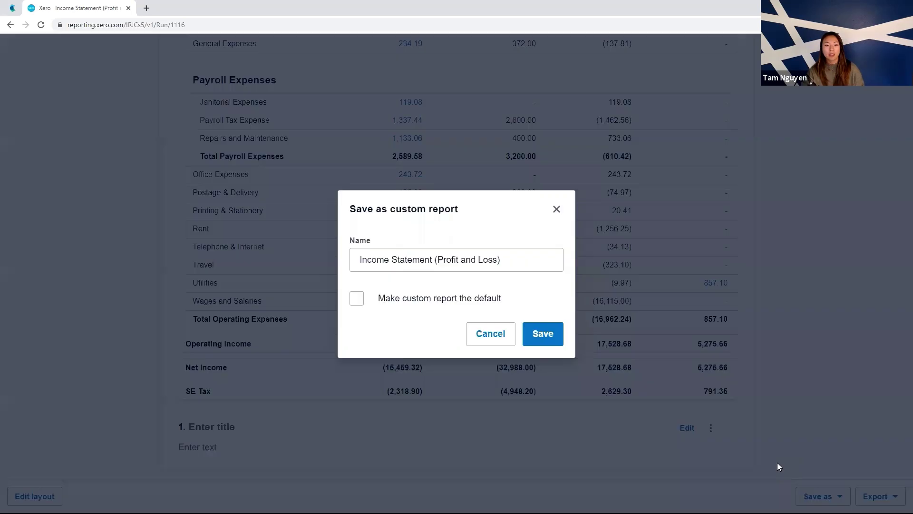
pyautogui.click(535, 254)
pyautogui.write('-')
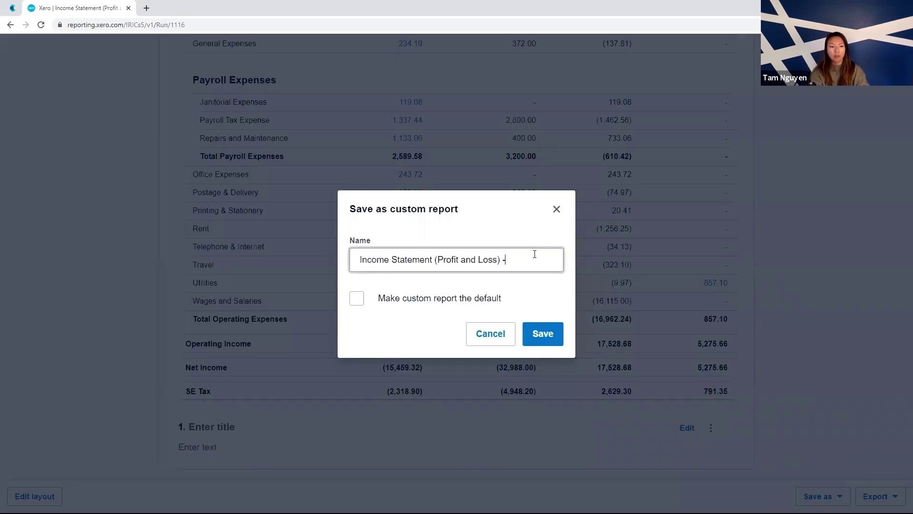
pyautogui.press('BackSpace')
pyautogui.press('BackSpace')
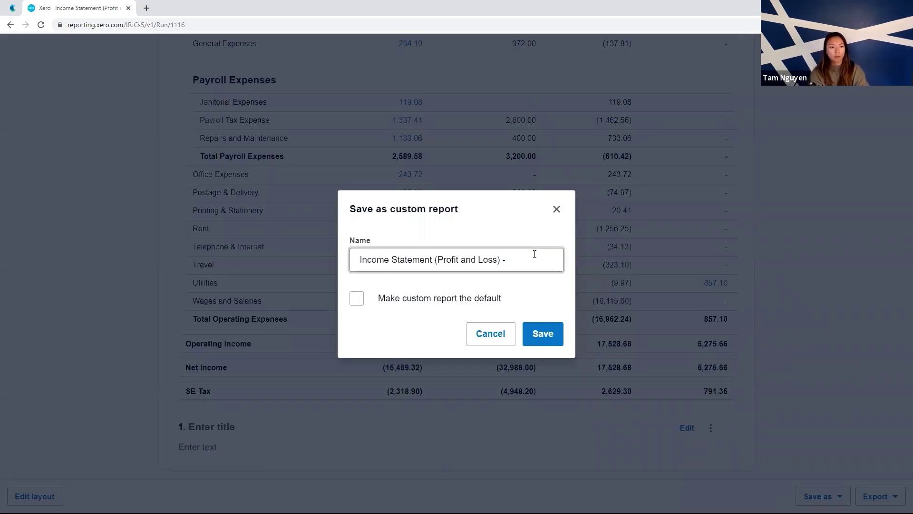
pyautogui.write('Custom')
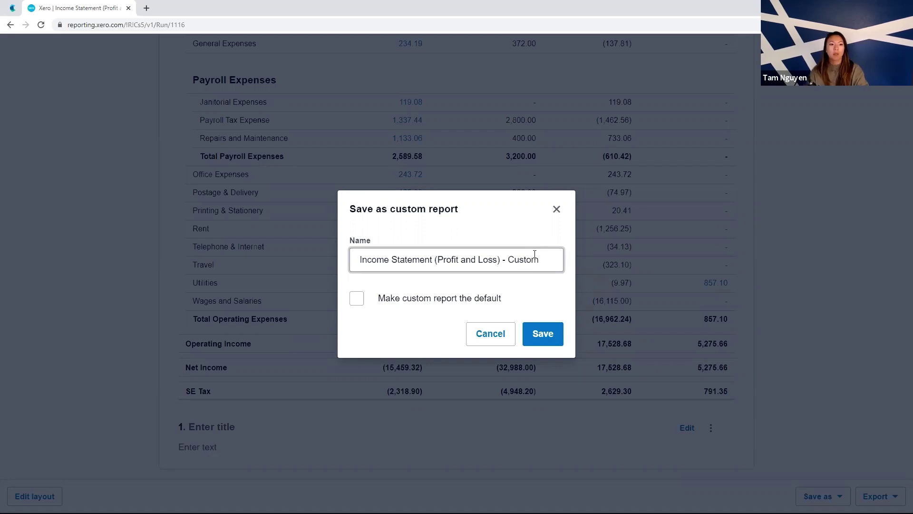
pyautogui.click(541, 333)
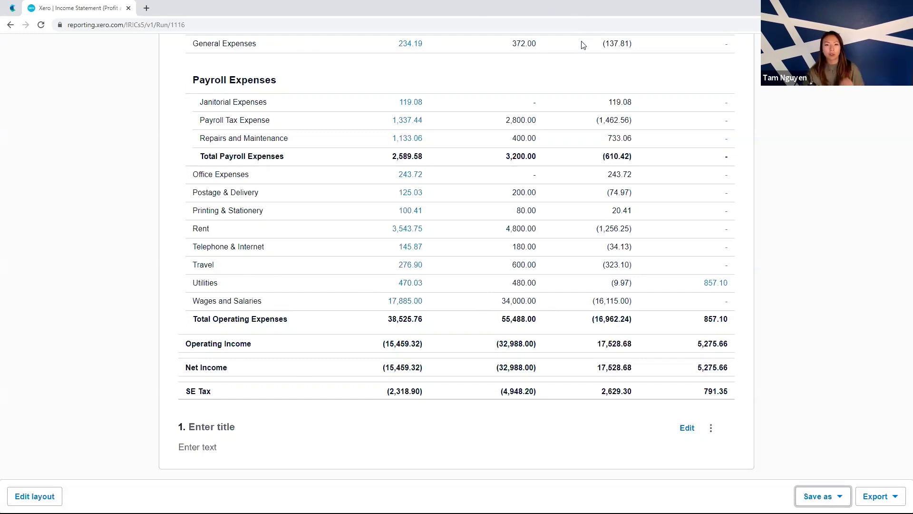
# - Publish the custom income statement, keeping the preset cover page, contents, PDF styling and number settings
pyautogui.click(830, 497)
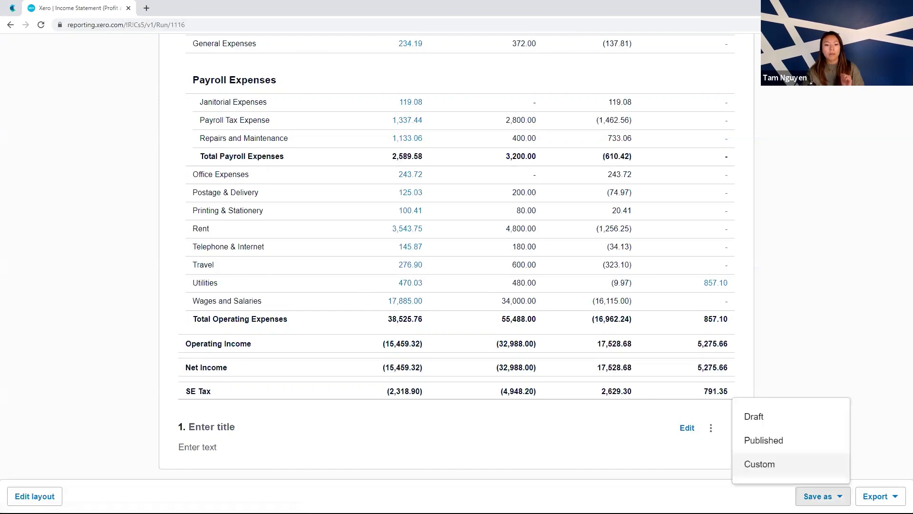
pyautogui.click(807, 445)
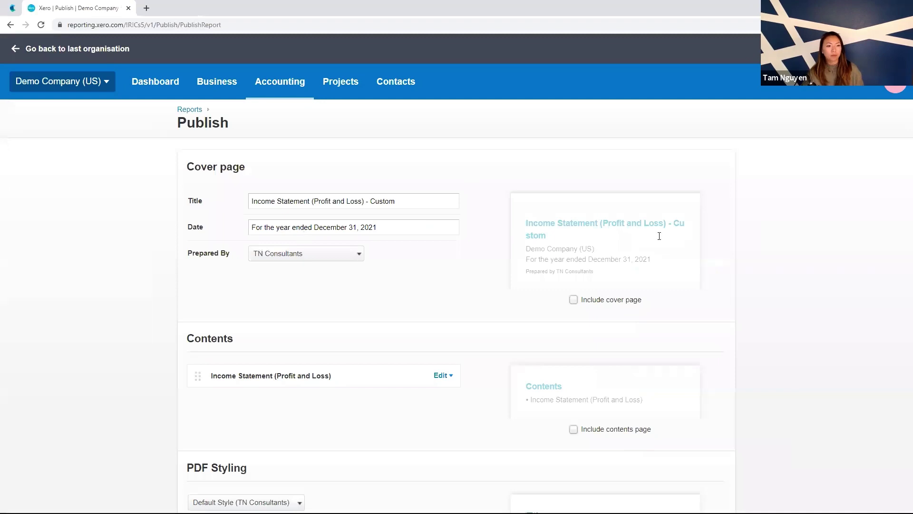
pyautogui.scroll(-3, 452, 364)
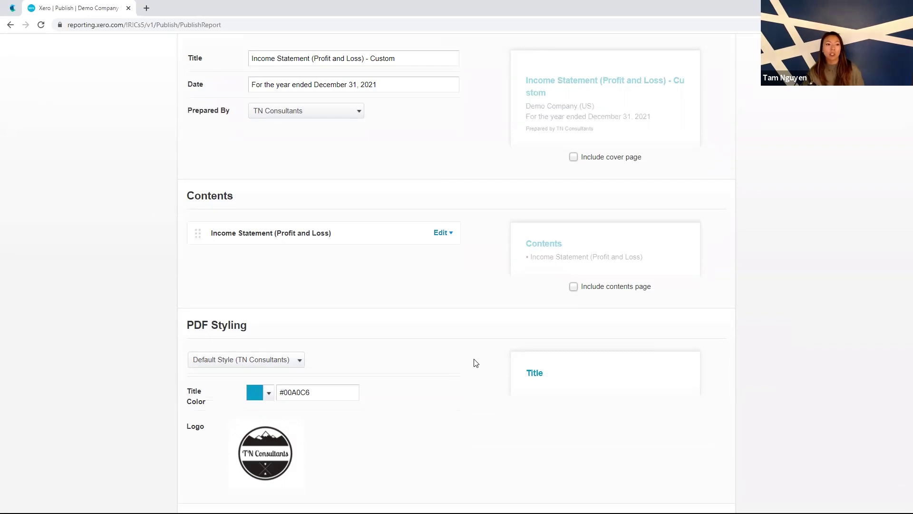
pyautogui.scroll(-3, 475, 363)
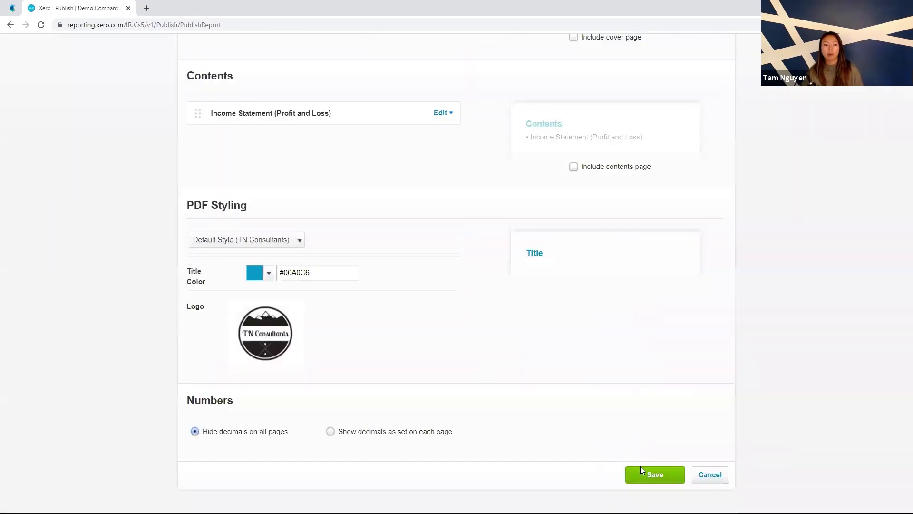
pyautogui.click(653, 477)
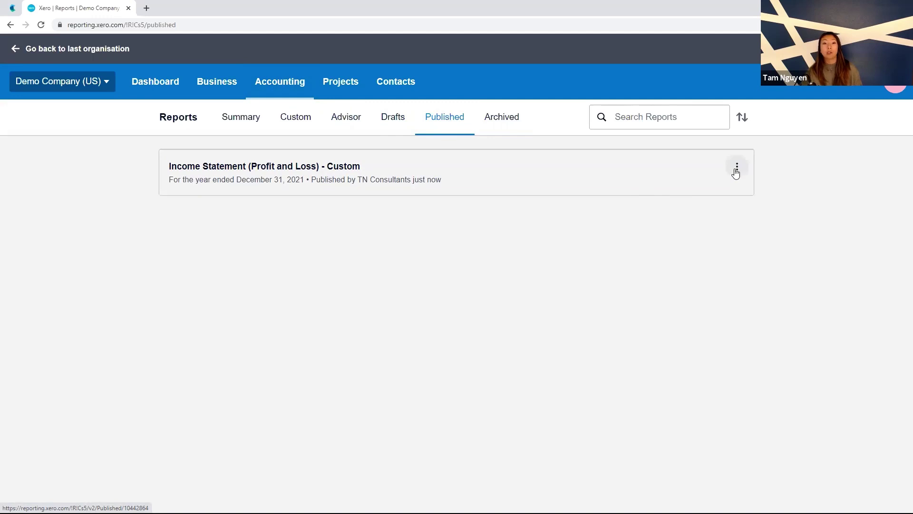
# - Open the published Income Statement (Profit and Loss) - Custom in a new browser tab and review its income and expense sections
pyautogui.rightClick(615, 178)
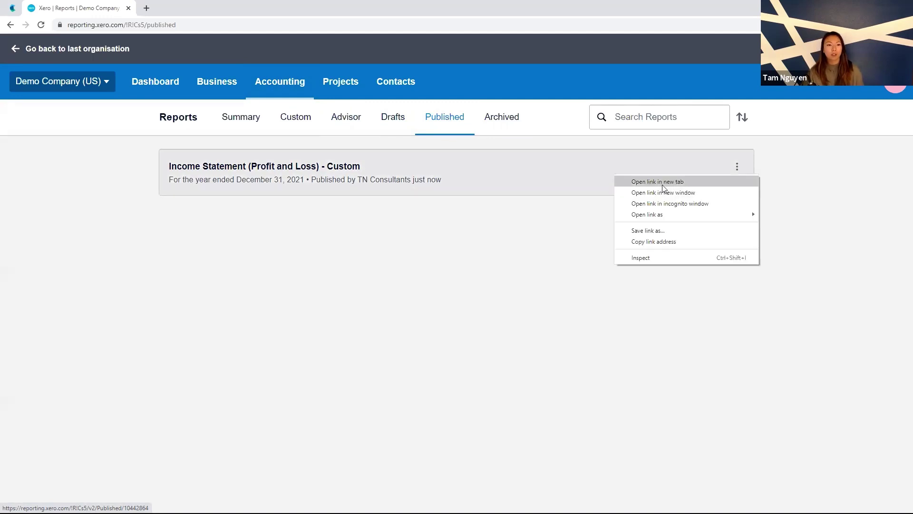
pyautogui.click(663, 184)
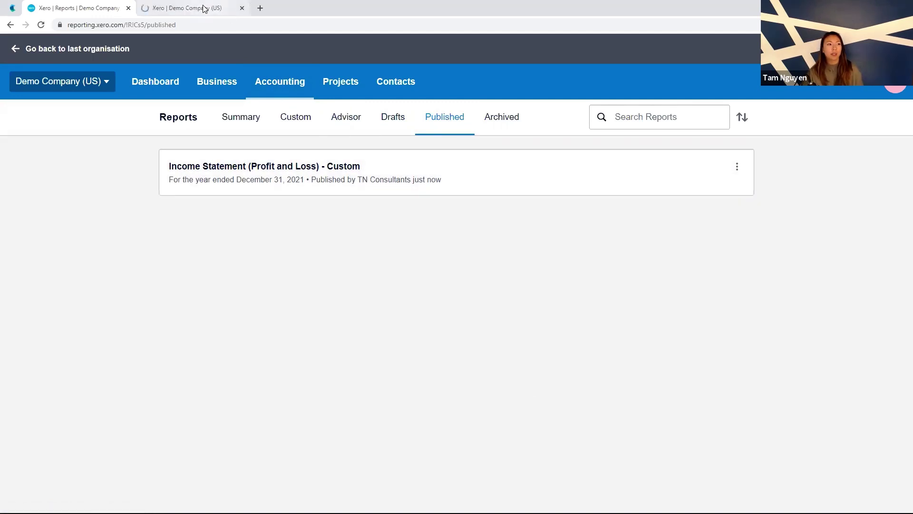
pyautogui.click(204, 9)
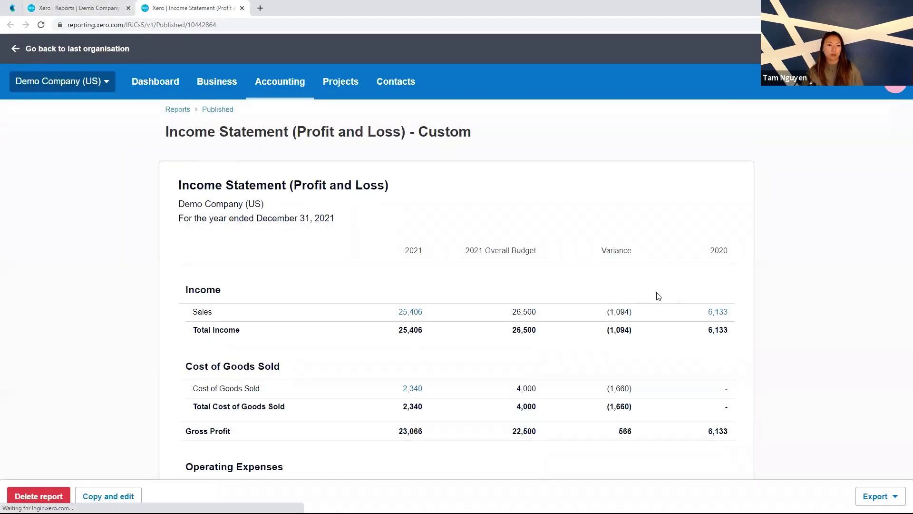
pyautogui.scroll(-2, 657, 296)
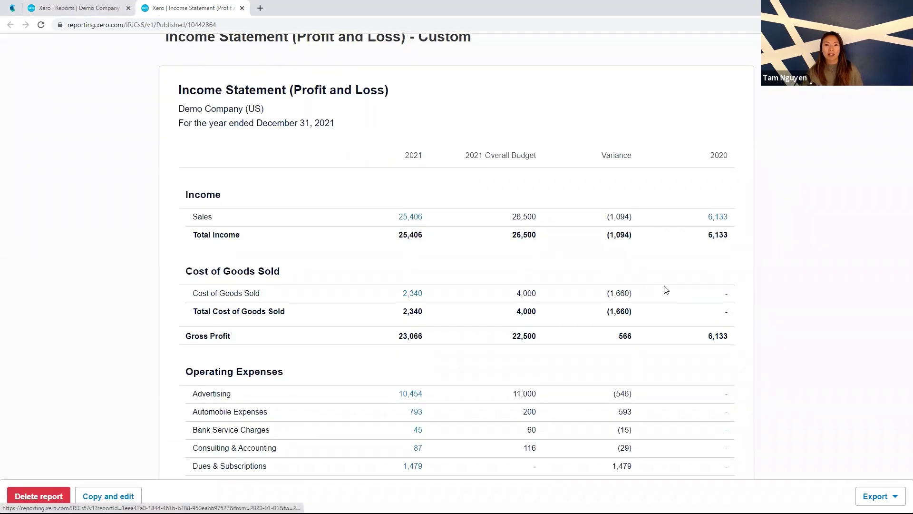
pyautogui.scroll(-1, 788, 310)
pyautogui.scroll(-1, 733, 125)
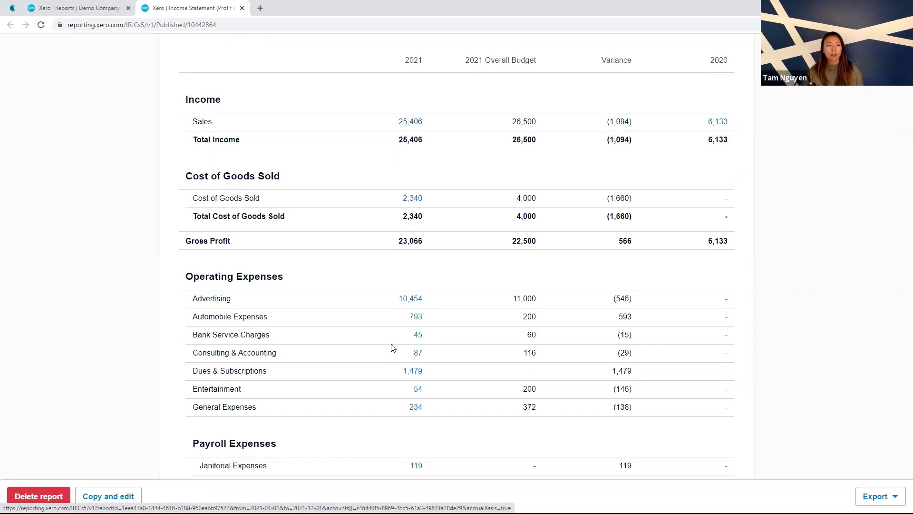
pyautogui.scroll(-3, 391, 347)
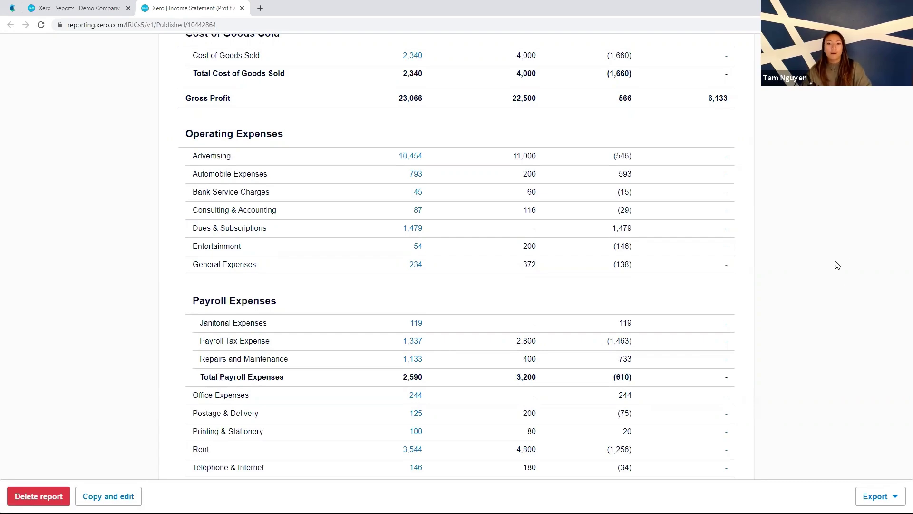
pyautogui.scroll(7, 839, 300)
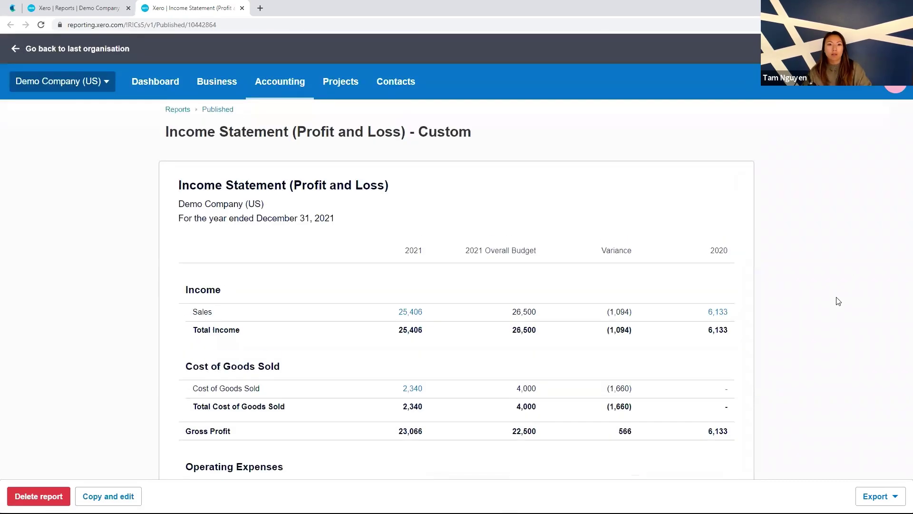